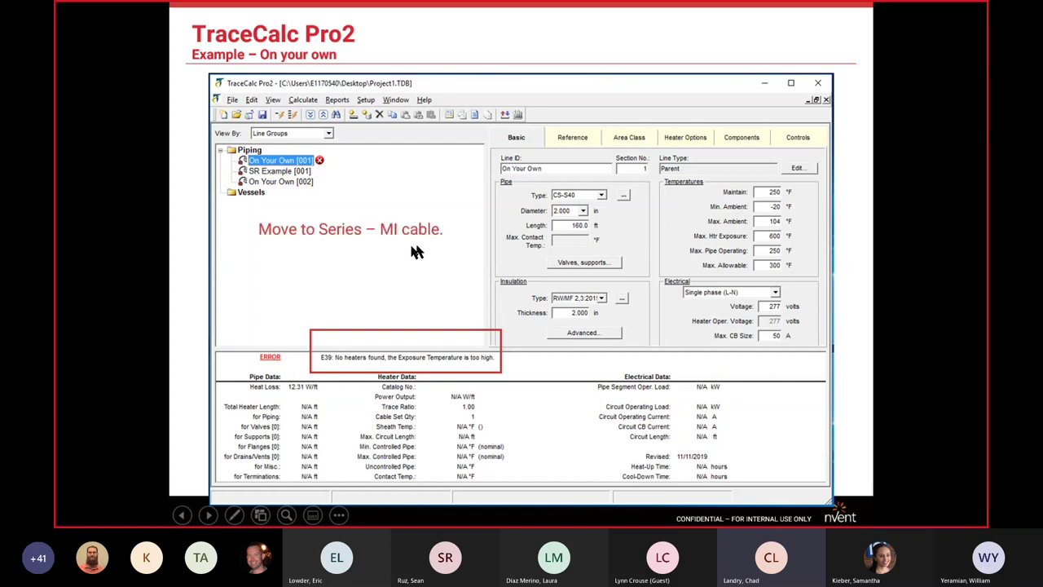
{"action": "key", "text": "Right"}
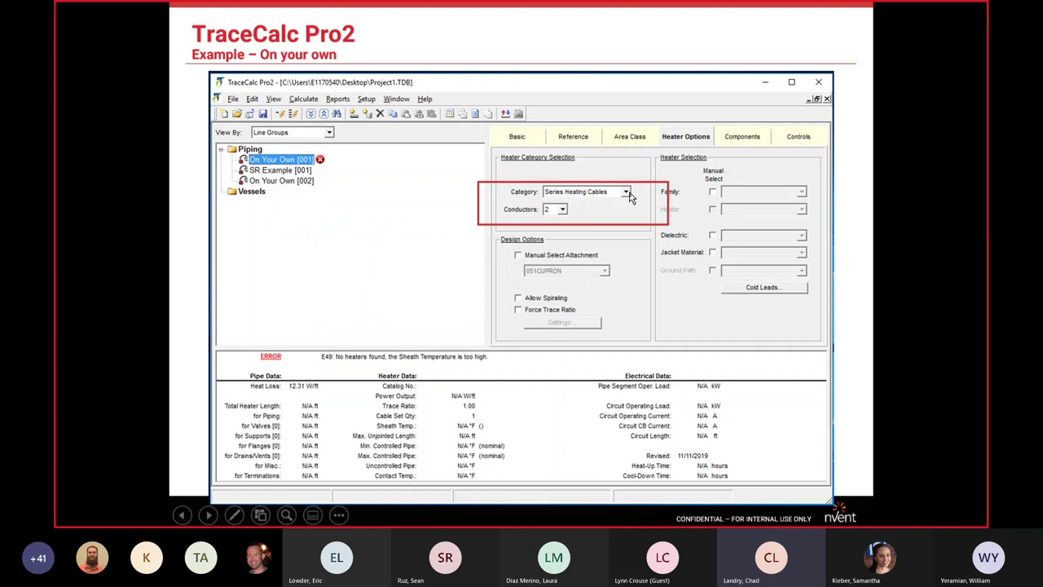
{"action": "key", "text": "Right"}
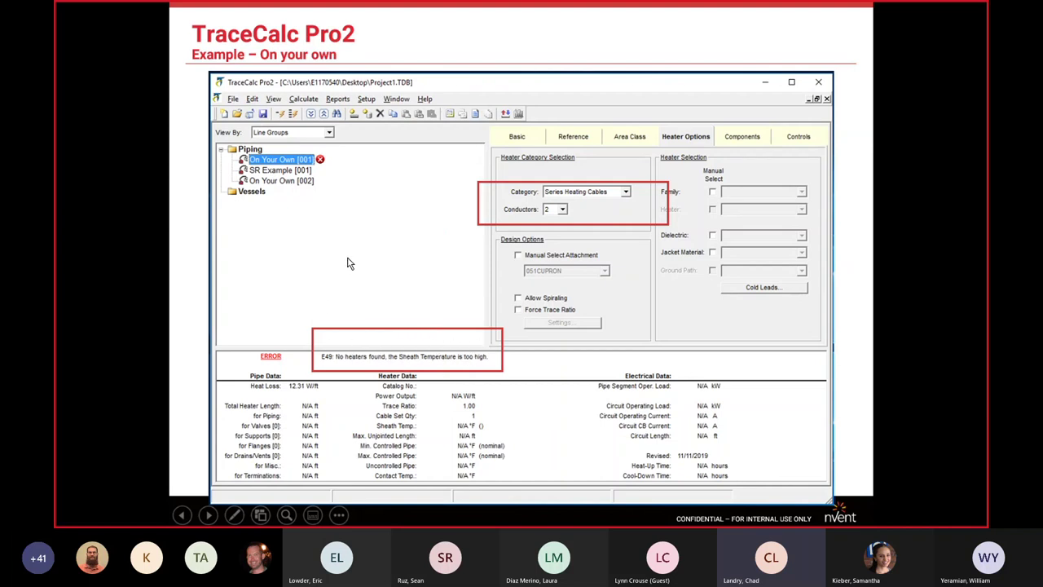
{"action": "key", "text": "Right"}
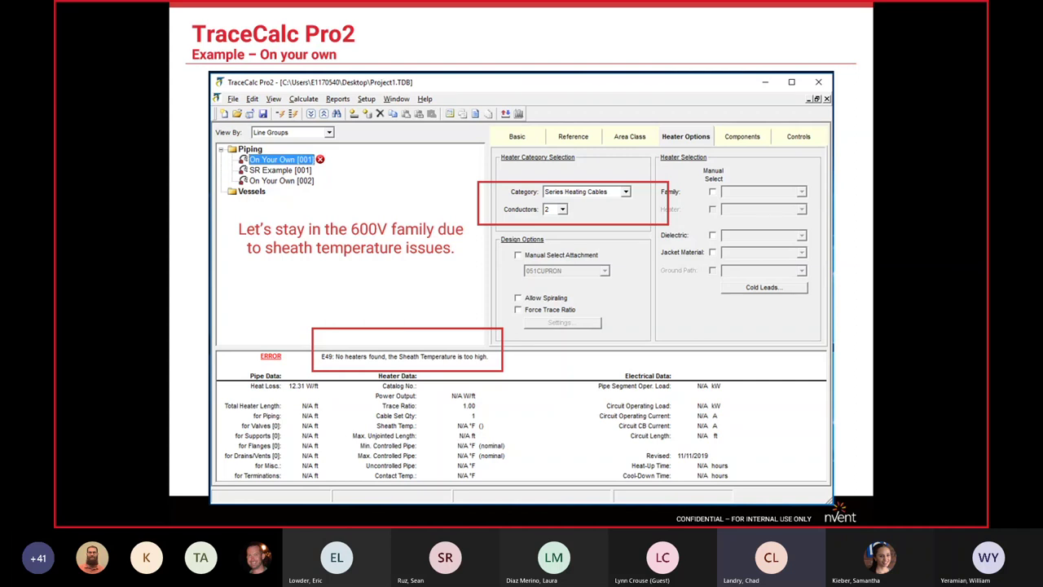
{"action": "left_click", "coordinate": [323, 308]}
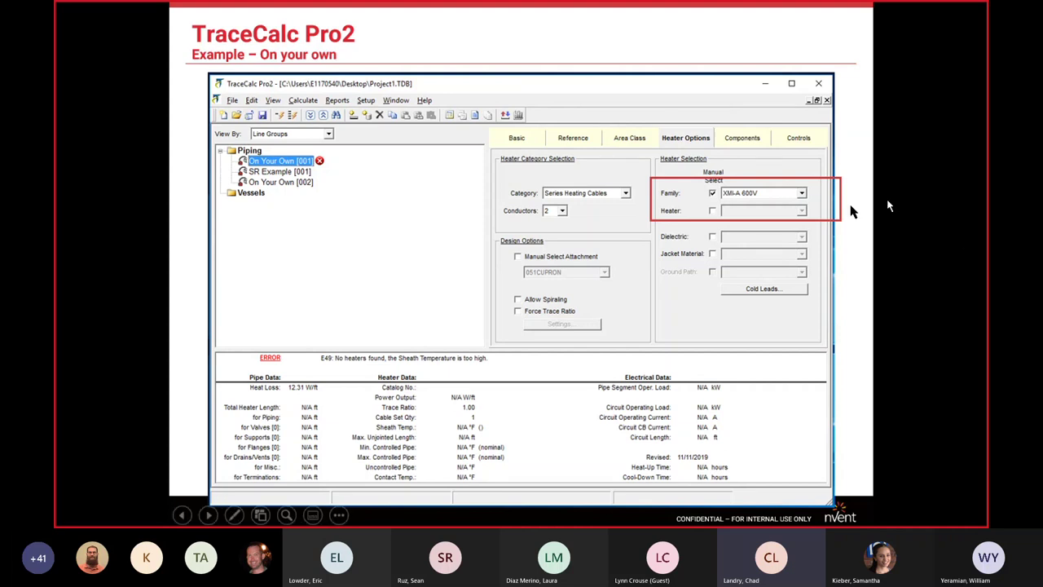
{"action": "left_click", "coordinate": [375, 297]}
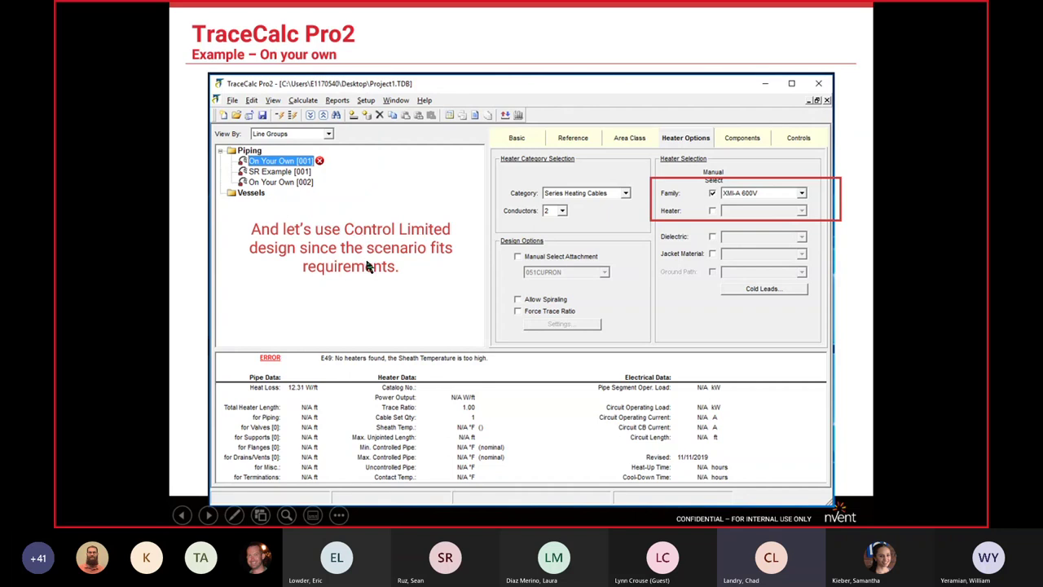
{"action": "left_click", "coordinate": [389, 316]}
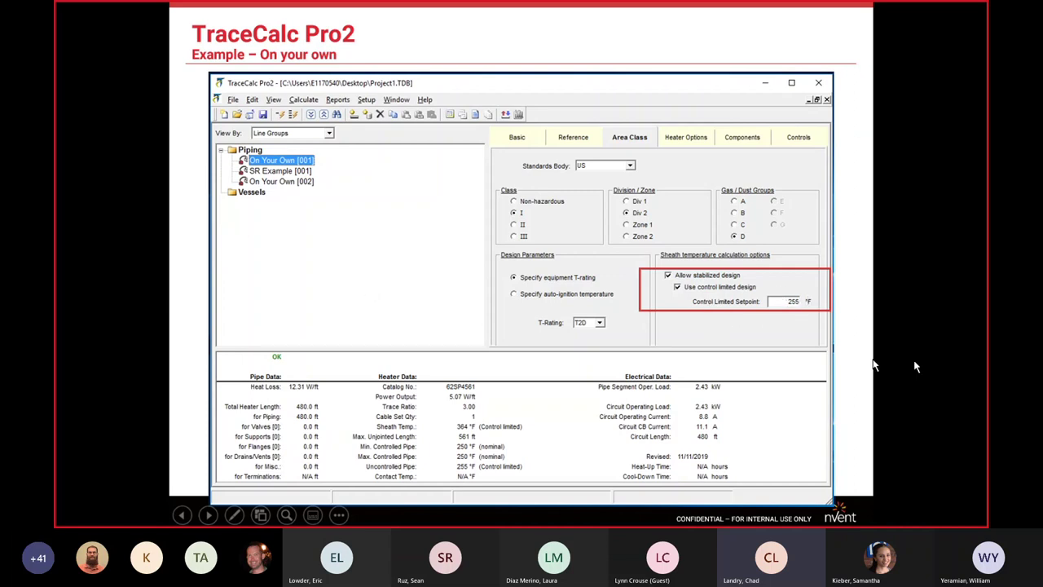
{"action": "left_click", "coordinate": [326, 306]}
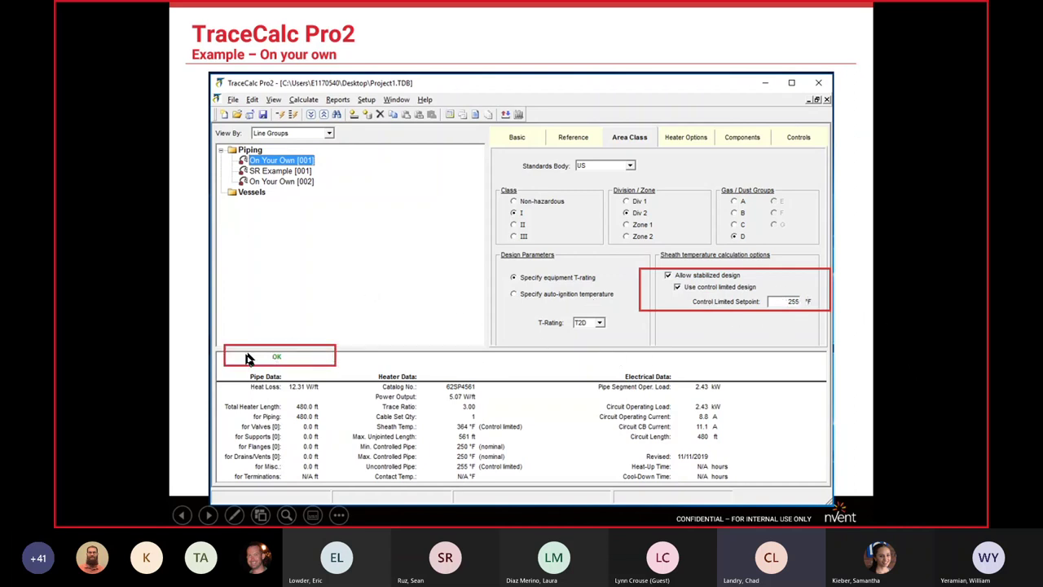
{"action": "left_click", "coordinate": [398, 310]}
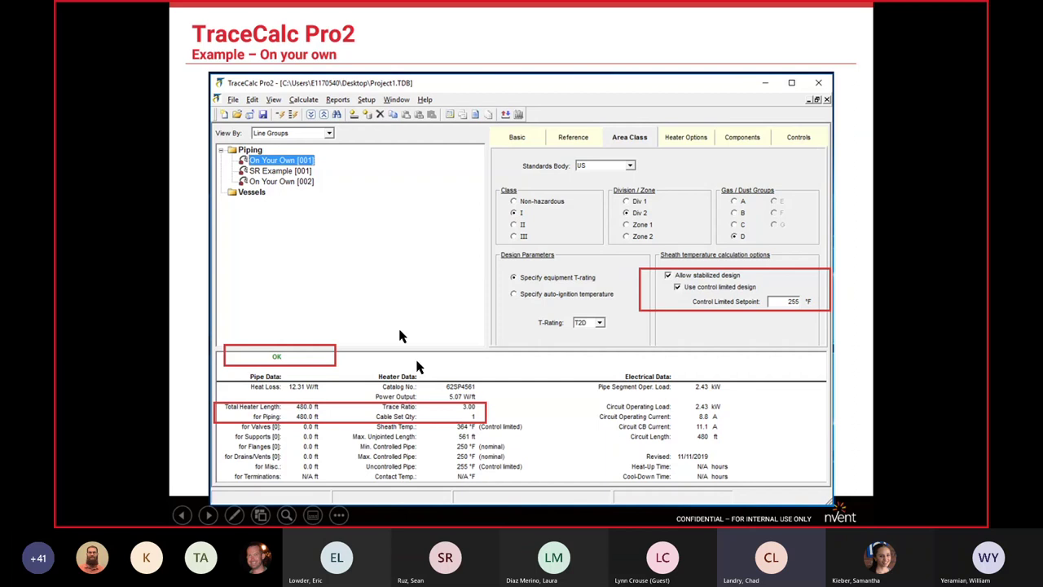
{"action": "left_click", "coordinate": [367, 284]}
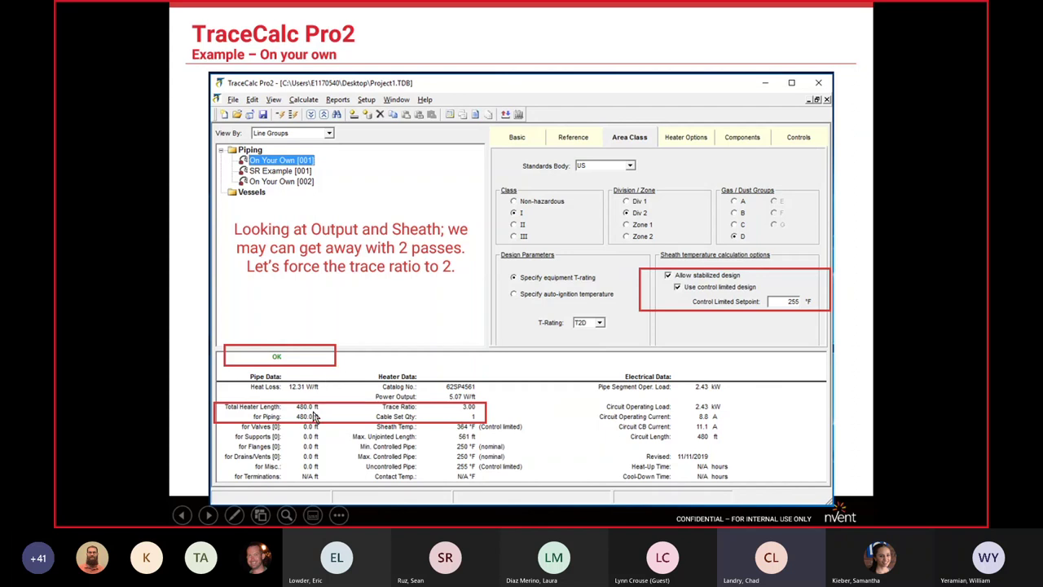
{"action": "left_click", "coordinate": [407, 319]}
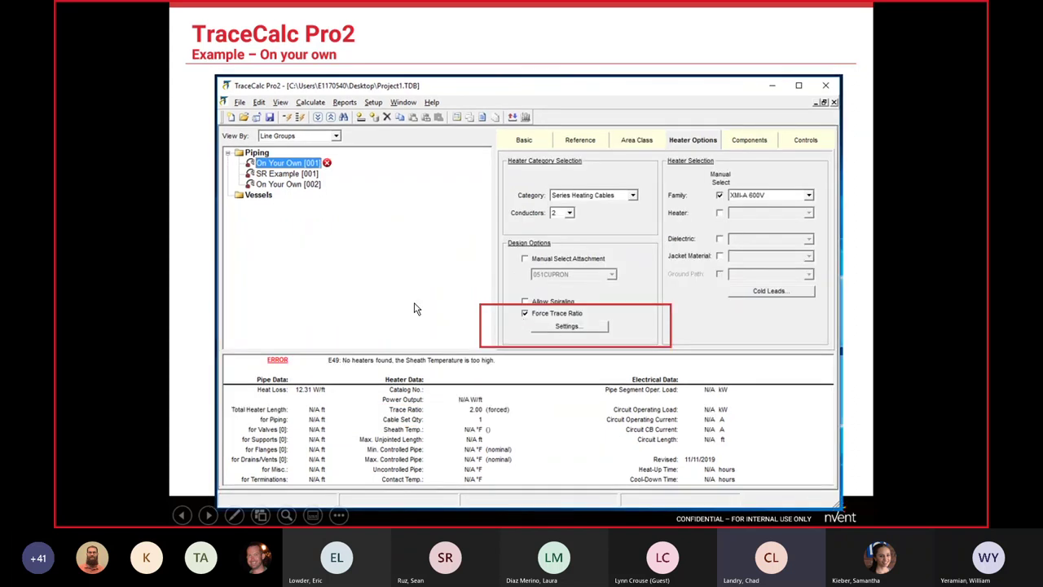
{"action": "left_click", "coordinate": [408, 308]}
{"action": "left_click", "coordinate": [408, 307]}
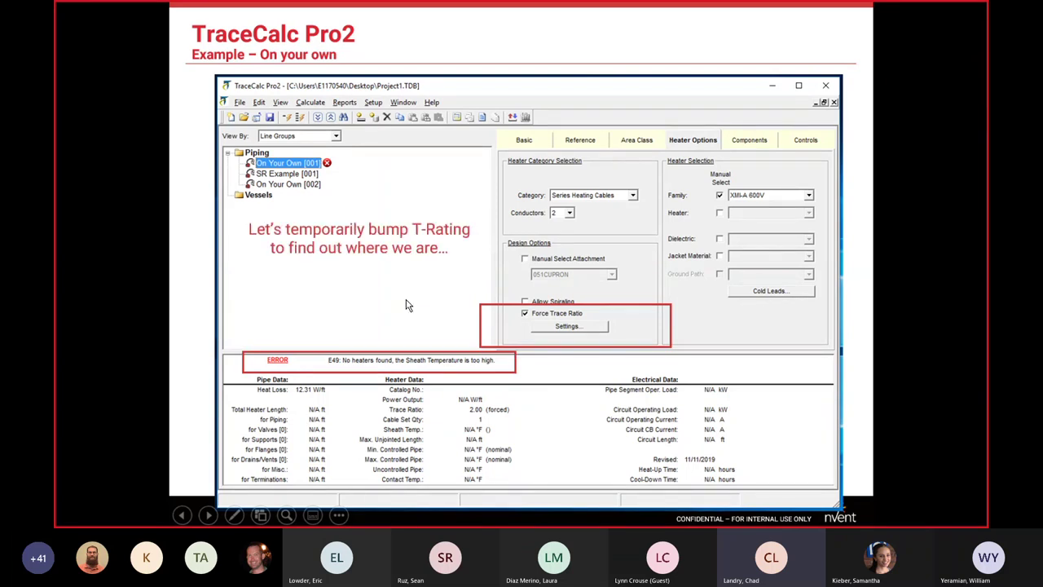
{"action": "left_click", "coordinate": [408, 306]}
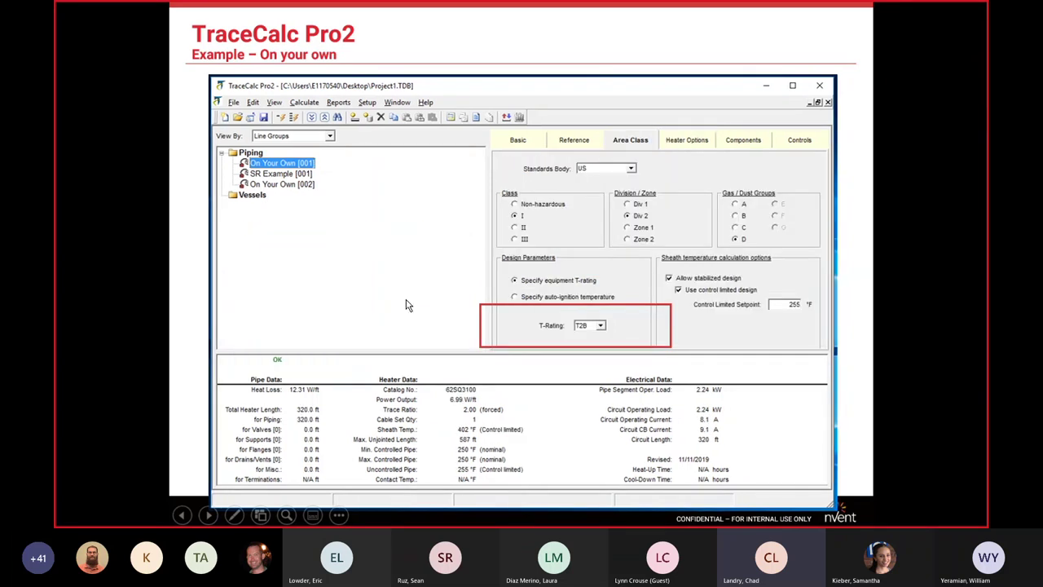
{"action": "left_click", "coordinate": [408, 306]}
{"action": "left_click", "coordinate": [408, 306]}
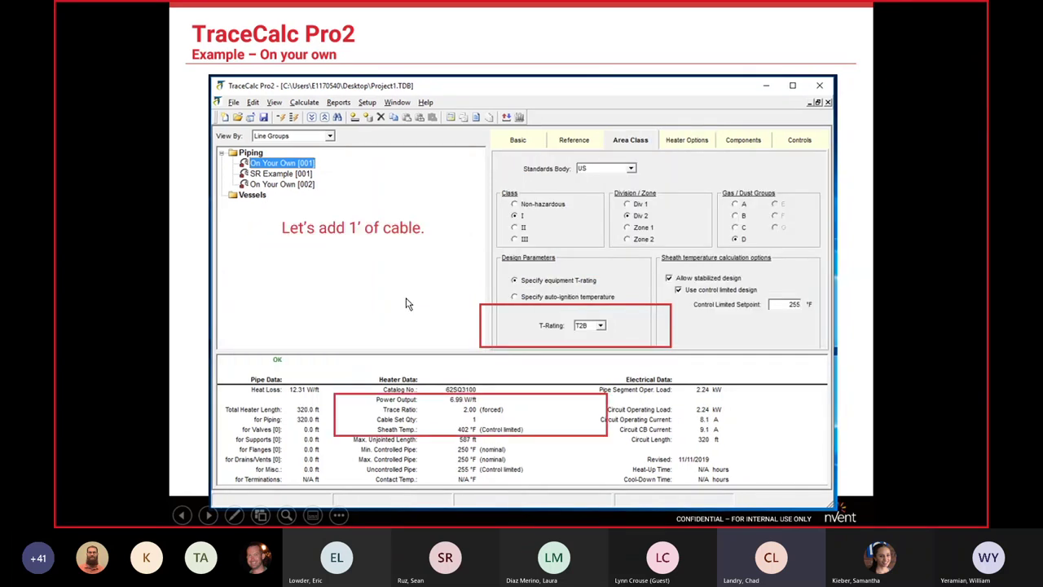
{"action": "left_click", "coordinate": [408, 303]}
{"action": "left_click", "coordinate": [408, 304]}
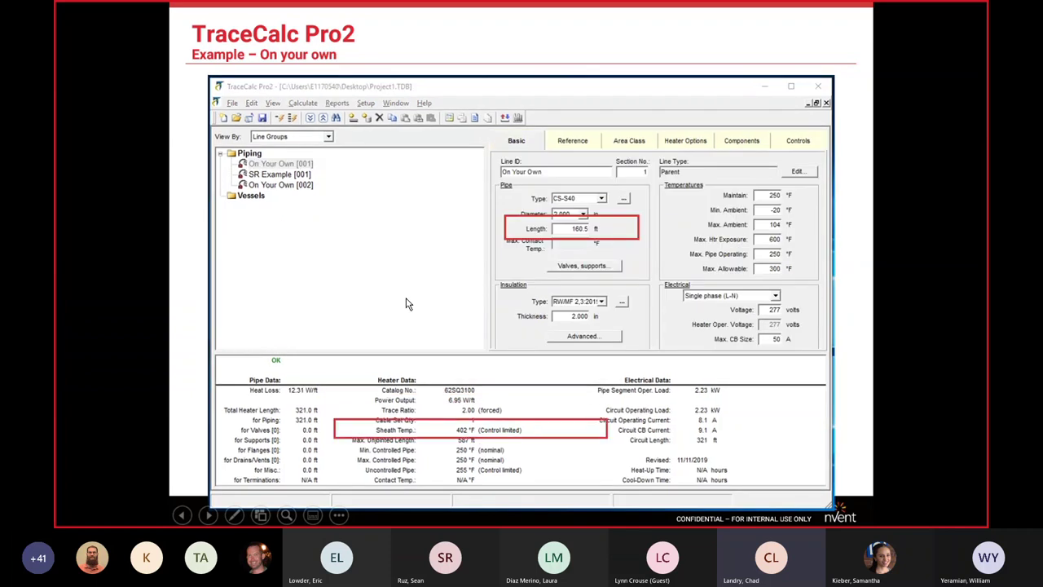
{"action": "left_click", "coordinate": [409, 303]}
{"action": "left_click", "coordinate": [409, 303]}
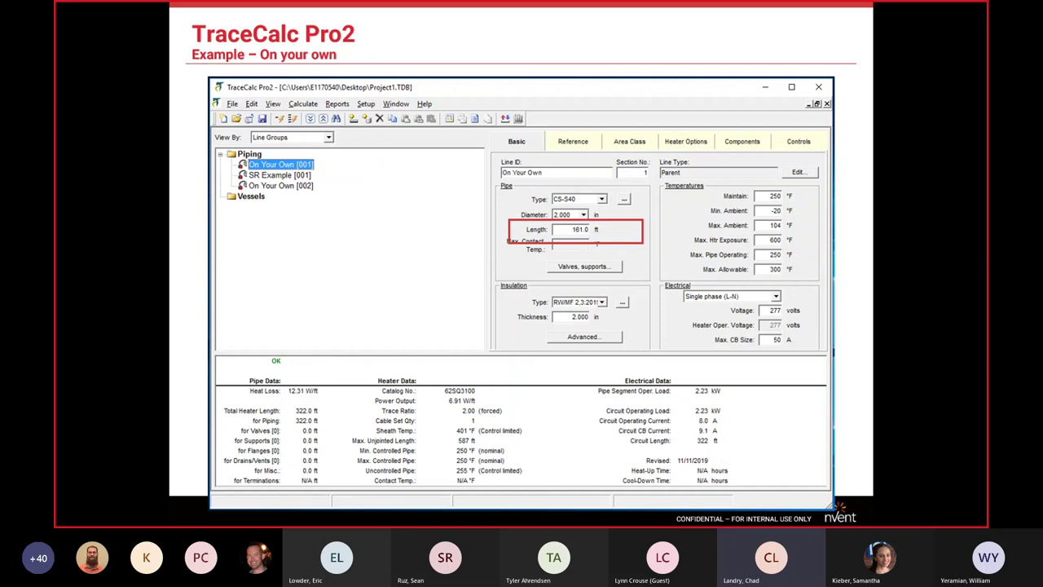
{"action": "left_click", "coordinate": [327, 274]}
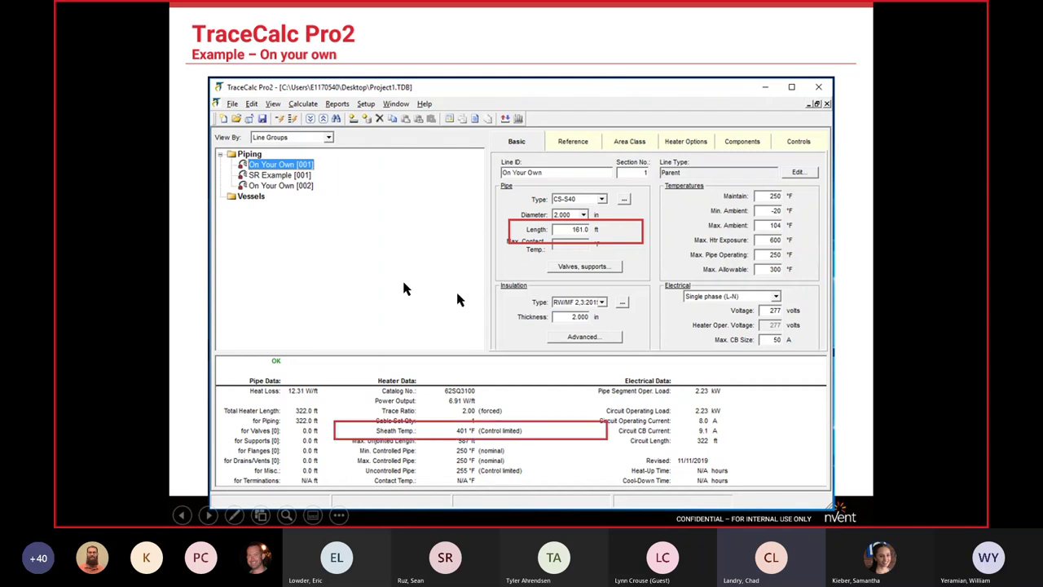
{"action": "left_click", "coordinate": [399, 288]}
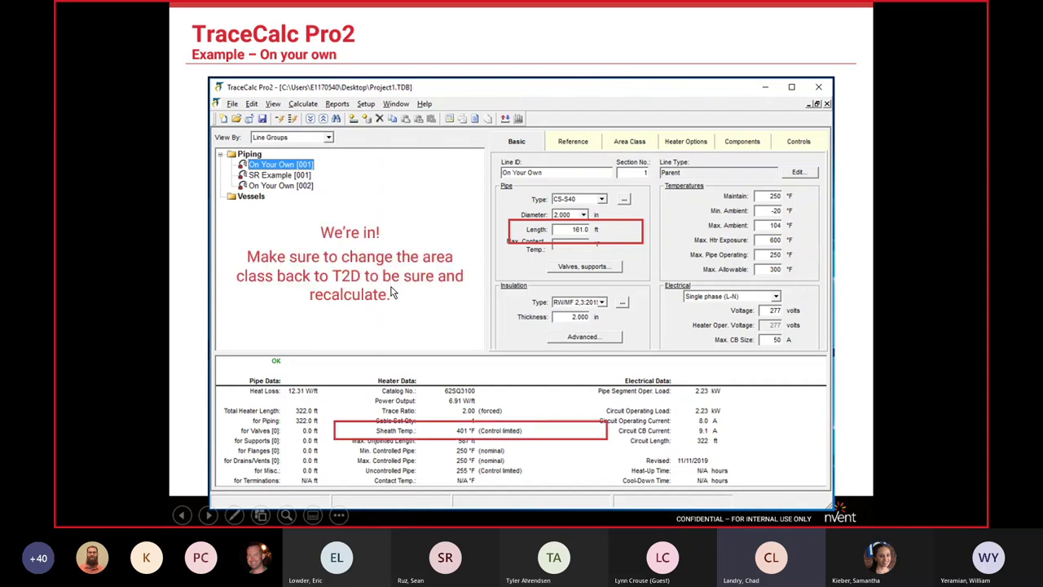
{"action": "left_click", "coordinate": [430, 316]}
{"action": "left_click", "coordinate": [399, 332]}
{"action": "left_click", "coordinate": [400, 332]}
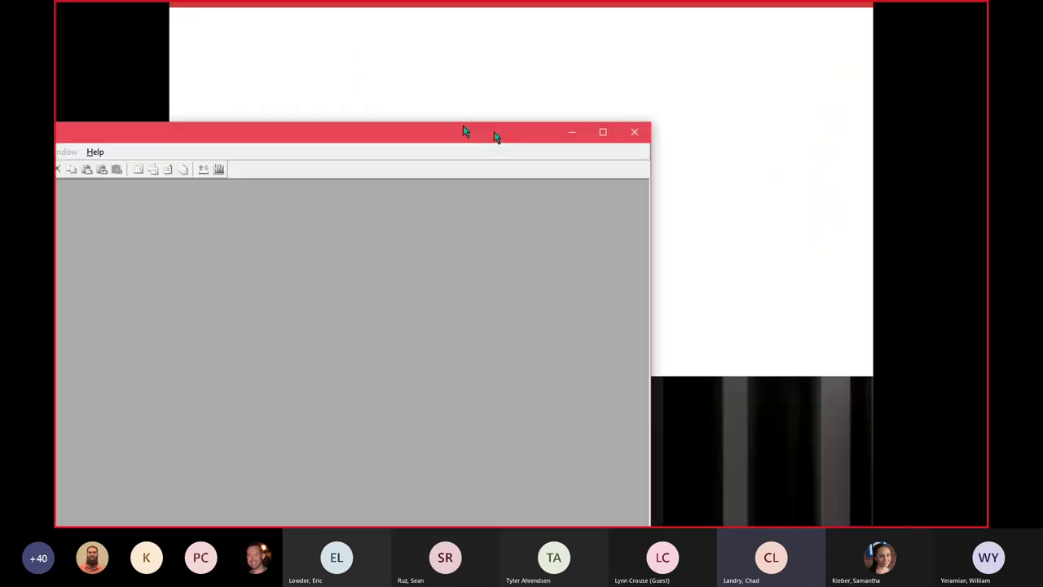
Step: Switch to TraceCalc Pro2 and create a new project saved as Project2.TDB on the Desktop
{"action": "left_click_drag", "start_coordinate": [494, 135], "coordinate": [772, 70]}
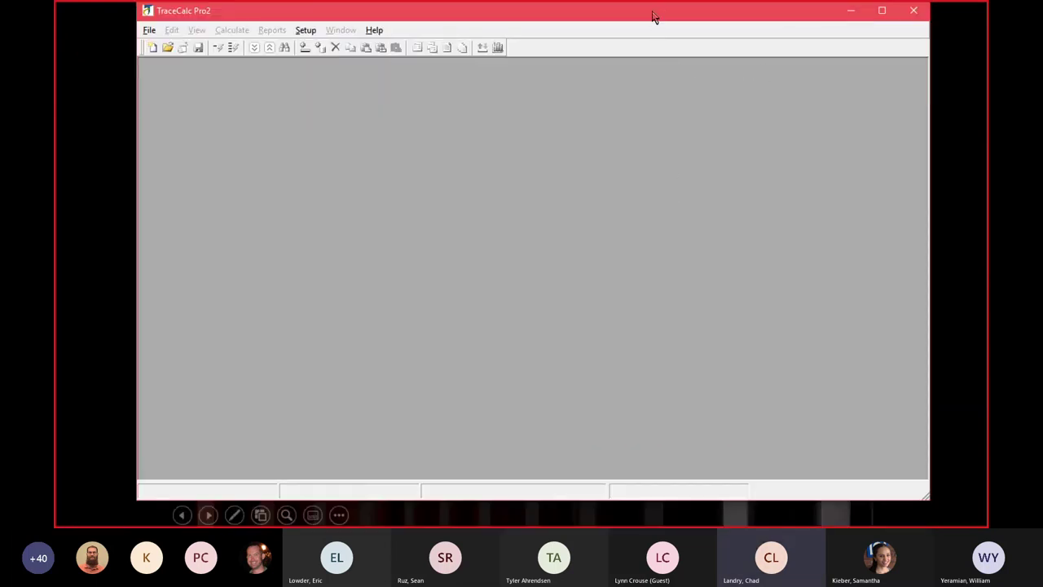
{"action": "left_click_drag", "start_coordinate": [655, 19], "coordinate": [660, 46]}
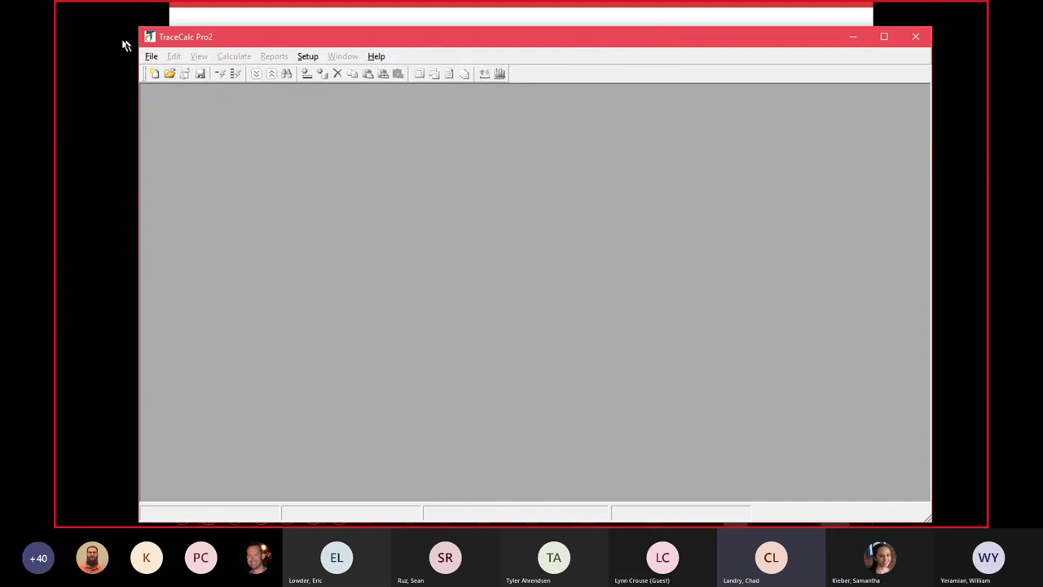
{"action": "left_click", "coordinate": [155, 76]}
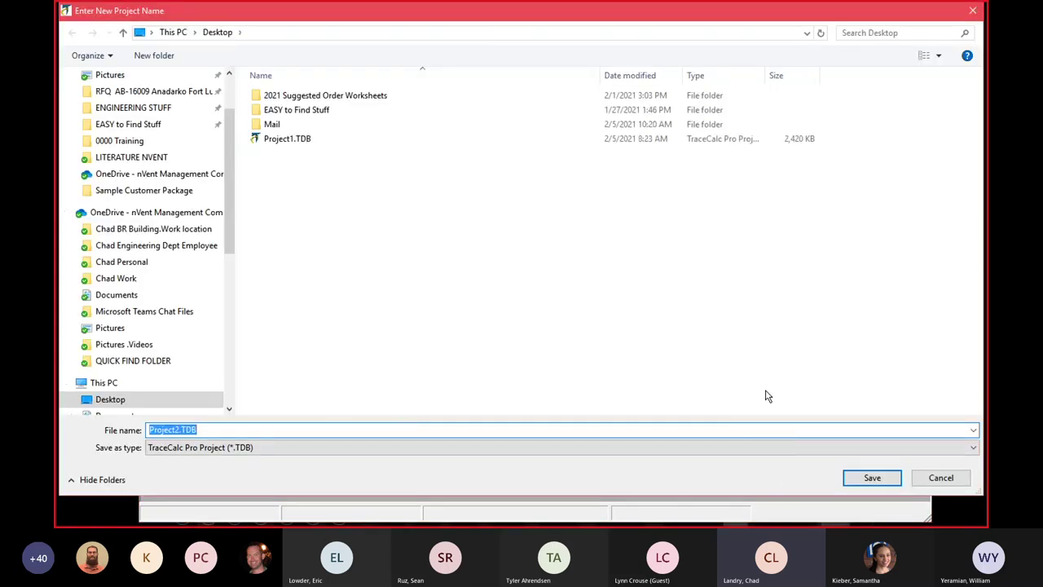
{"action": "left_click", "coordinate": [872, 481]}
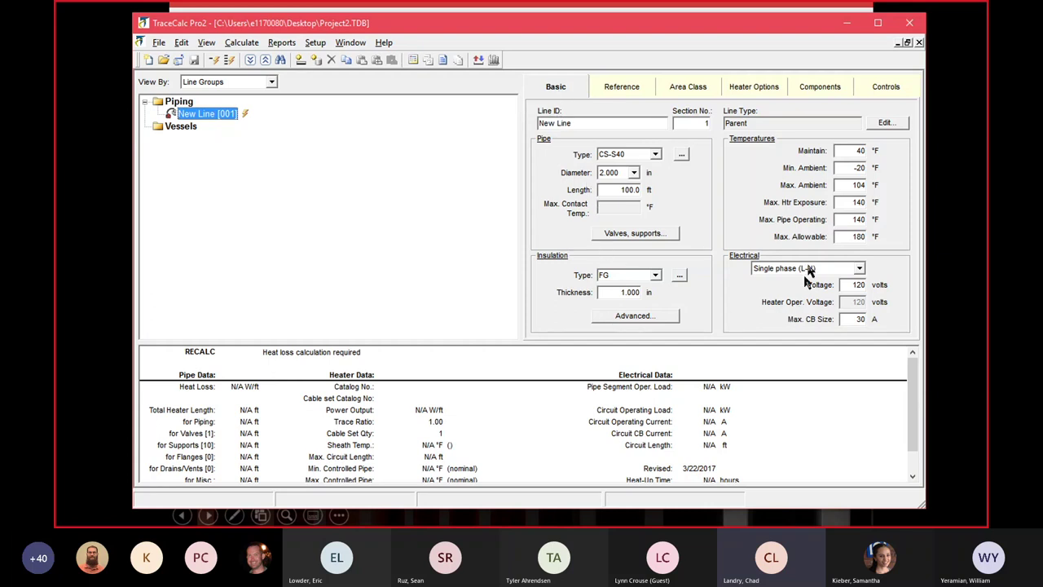
Step: Review the new line's Reference and Area Class settings and return to its Basic data
{"action": "left_click", "coordinate": [626, 92]}
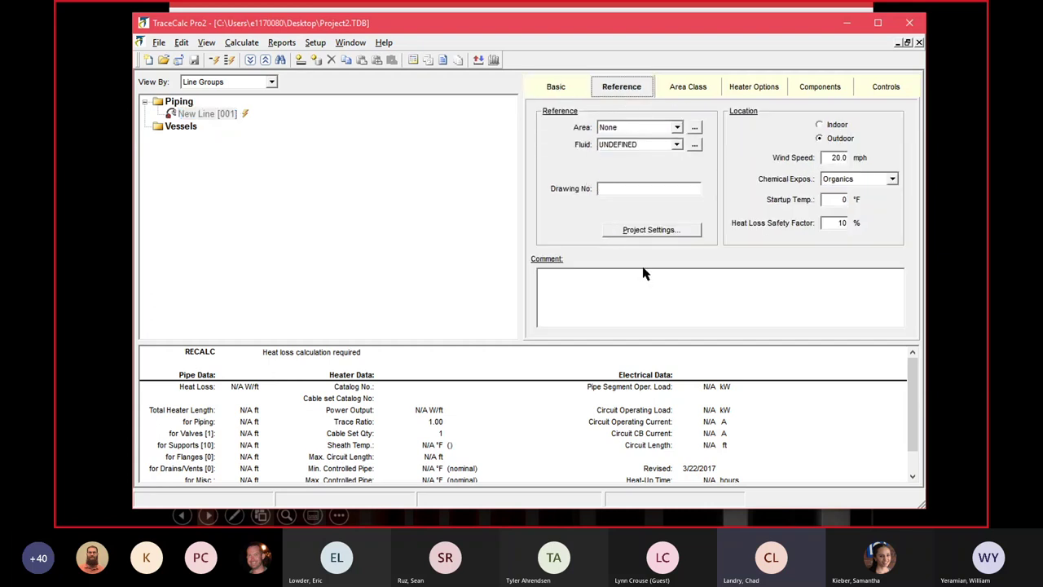
{"action": "left_click", "coordinate": [683, 91]}
{"action": "left_click", "coordinate": [570, 91]}
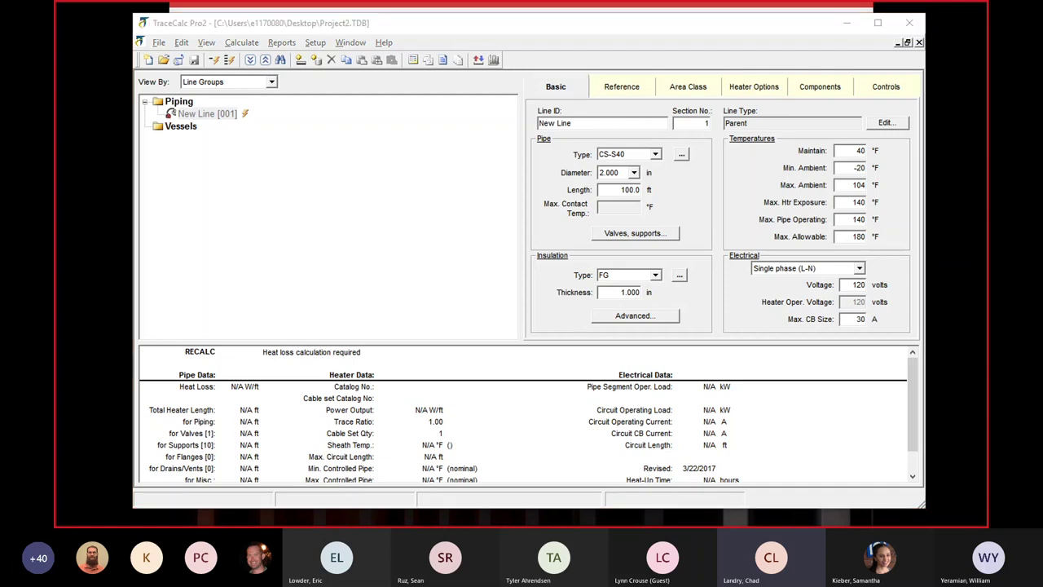
Step: Switch to Revu and examine the filled-in DESIGN 1 form and the blank Basis For Design (BFD) Light form
{"action": "left_click_drag", "start_coordinate": [55, 79], "coordinate": [543, 47]}
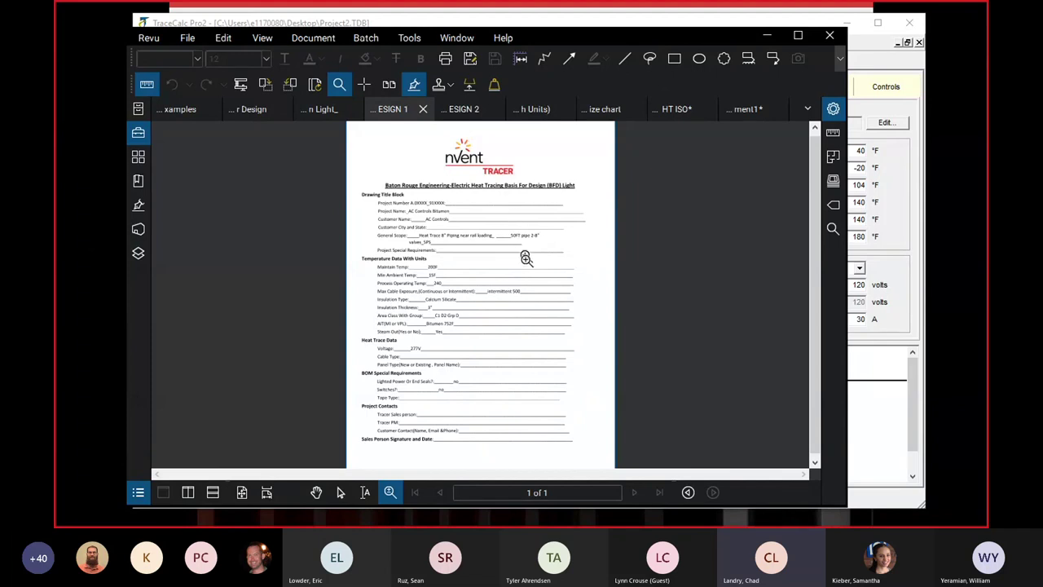
{"action": "left_click", "coordinate": [531, 291]}
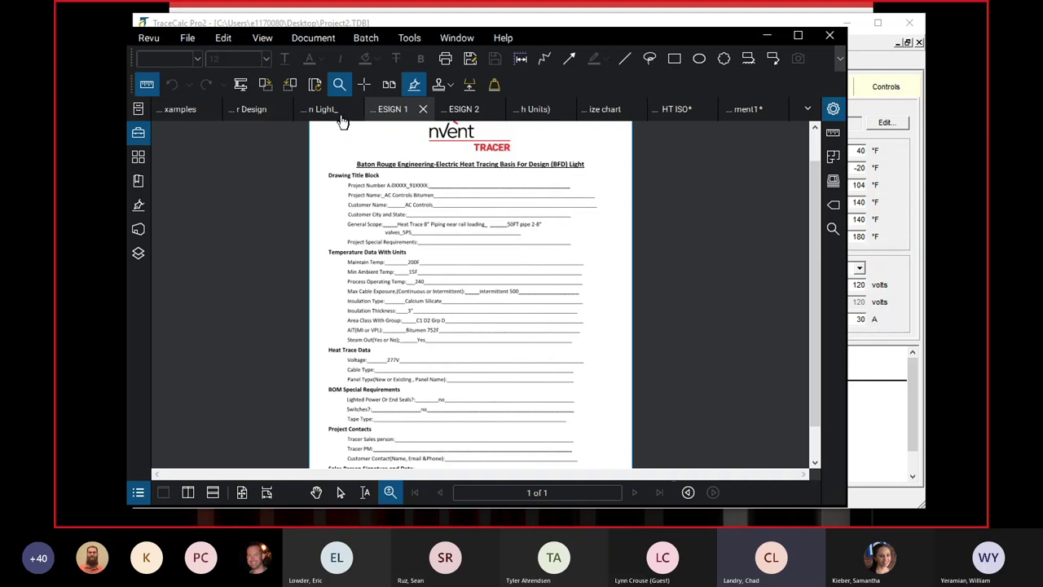
{"action": "left_click", "coordinate": [315, 109]}
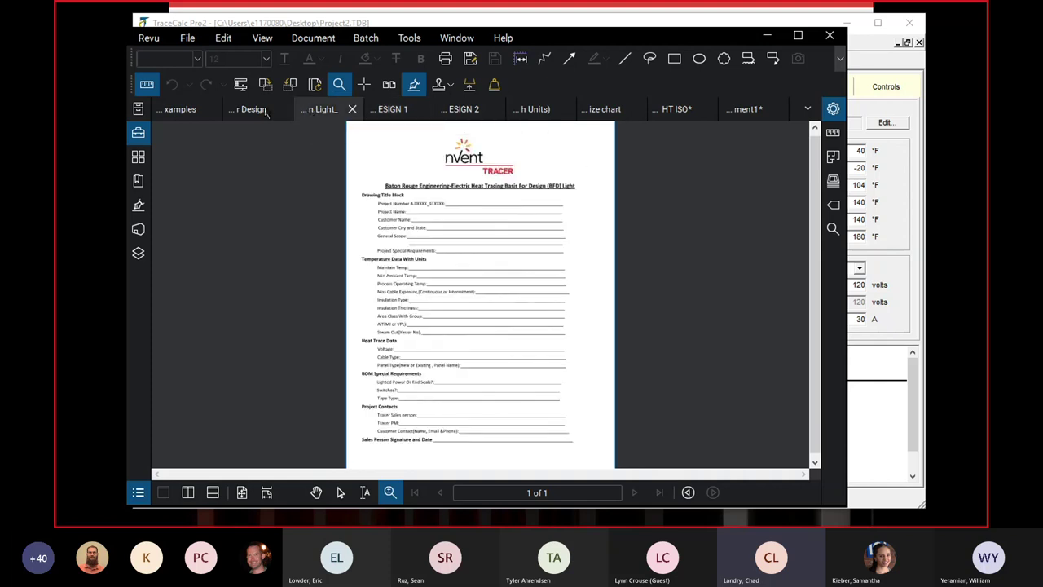
Step: Read through the full EHT Basis for Design document from page 1 to page 5
{"action": "left_click", "coordinate": [266, 111]}
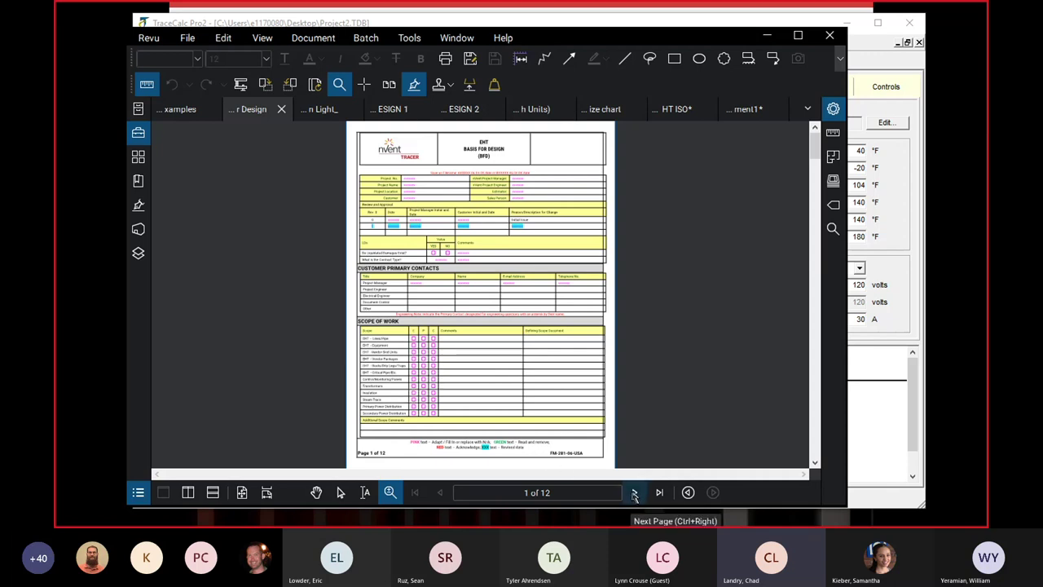
{"action": "left_click", "coordinate": [636, 494]}
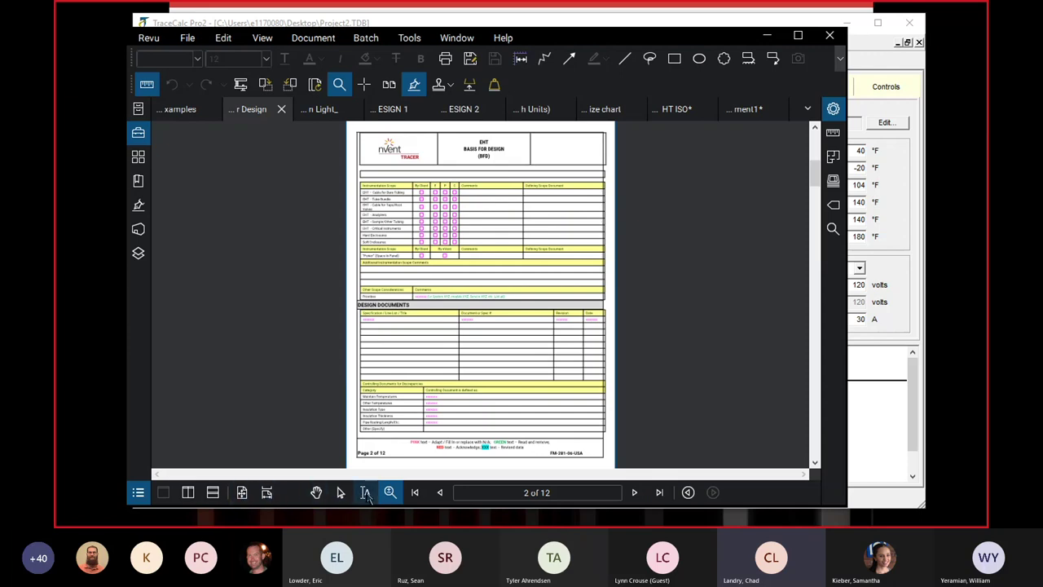
{"action": "left_click", "coordinate": [435, 208]}
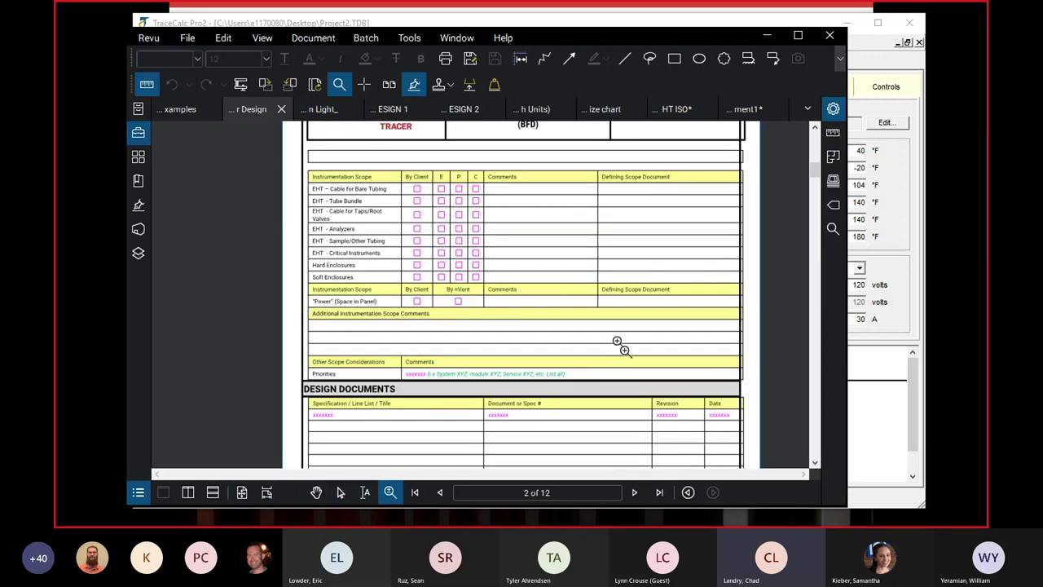
{"action": "left_click", "coordinate": [635, 492]}
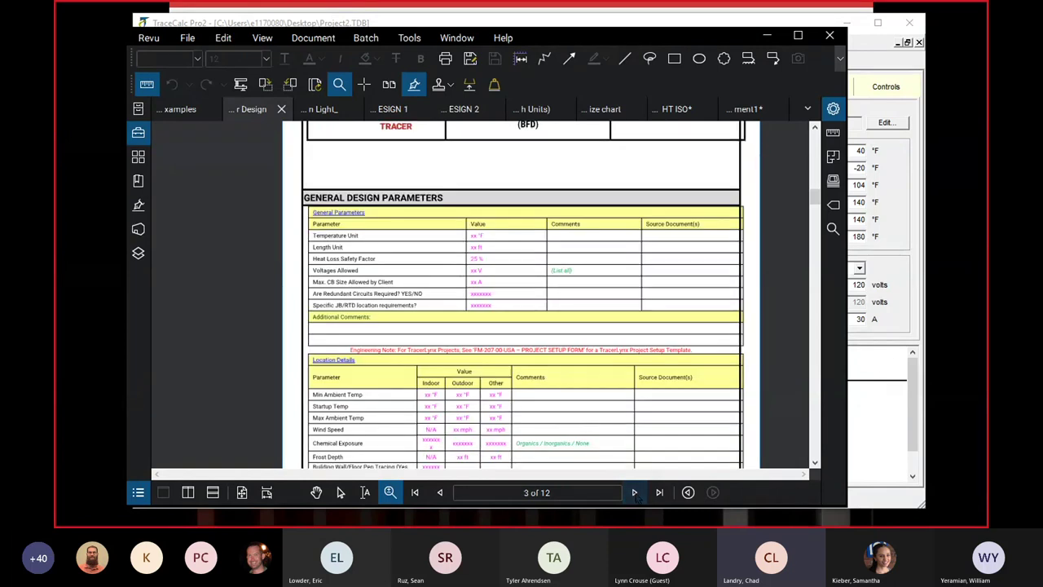
{"action": "left_click", "coordinate": [634, 492]}
{"action": "left_click", "coordinate": [634, 492]}
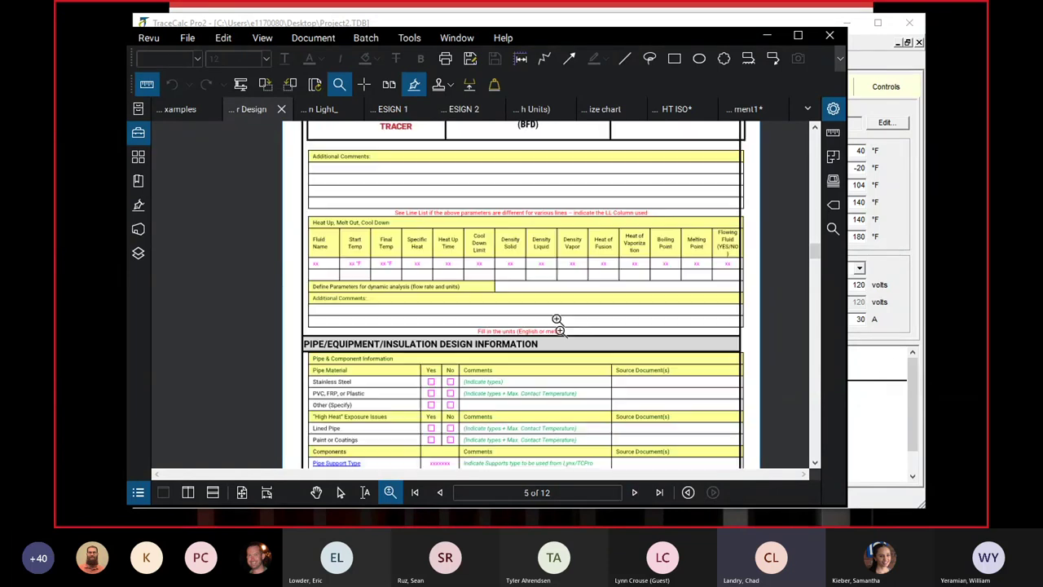
Step: Check the blank BFD Light form against the filled-in DESIGN 1 form, and return to the TraceCalc Pro2 project
{"action": "left_click", "coordinate": [320, 108]}
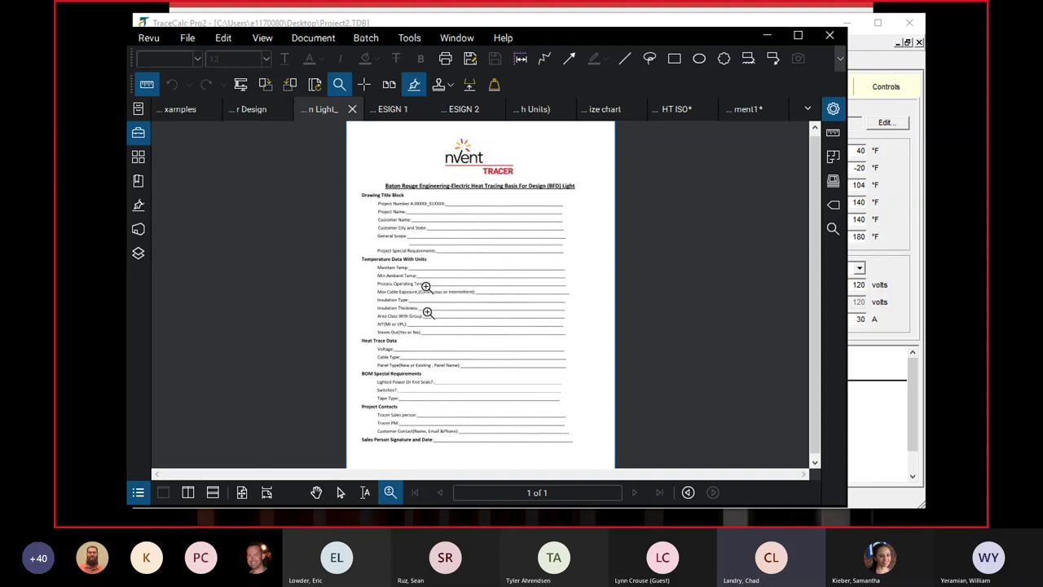
{"action": "left_click", "coordinate": [393, 108]}
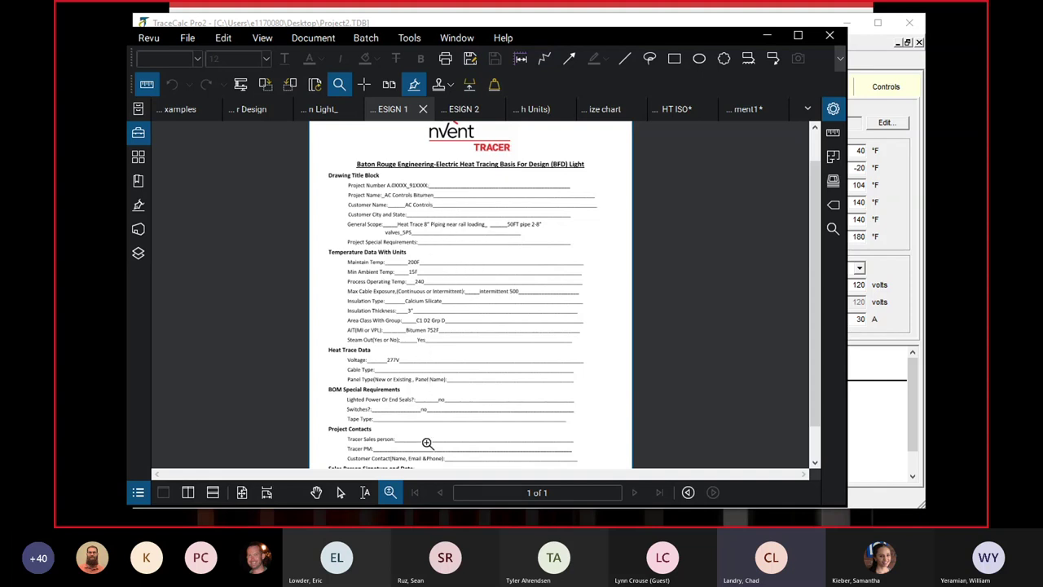
{"action": "left_click", "coordinate": [767, 35]}
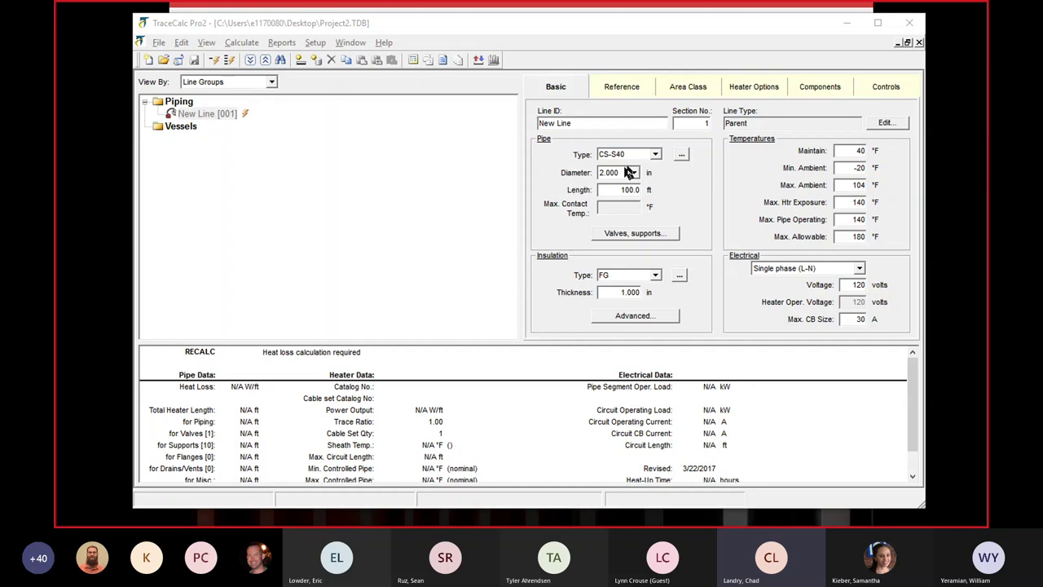
Step: Browse the pipe types, keep CS-S40, and set the line's diameter to 8.000 in and its length to 50 ft
{"action": "left_click", "coordinate": [656, 154]}
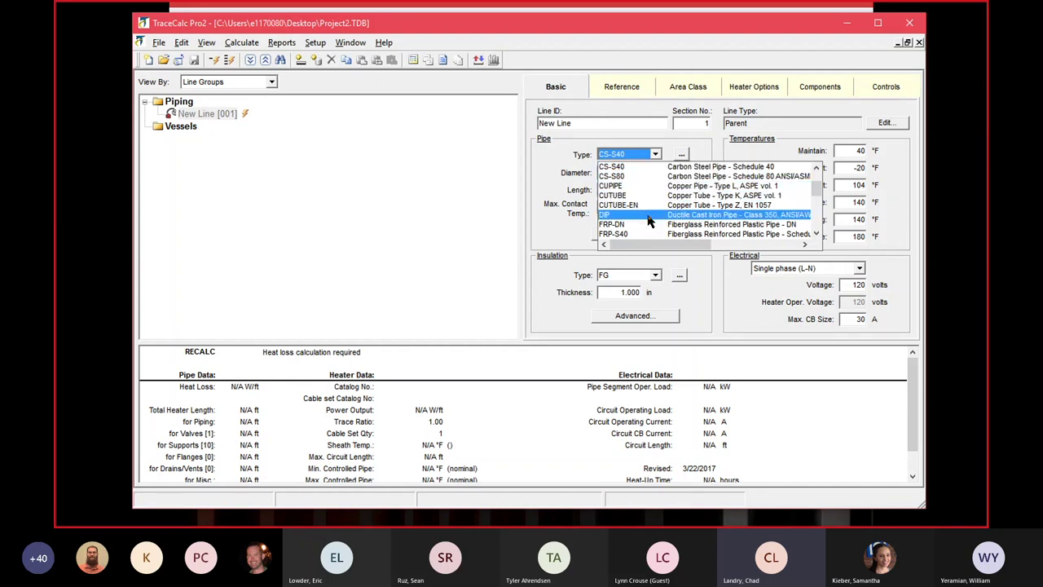
{"action": "scroll", "coordinate": [648, 235], "scroll_direction": "down", "scroll_amount": 5}
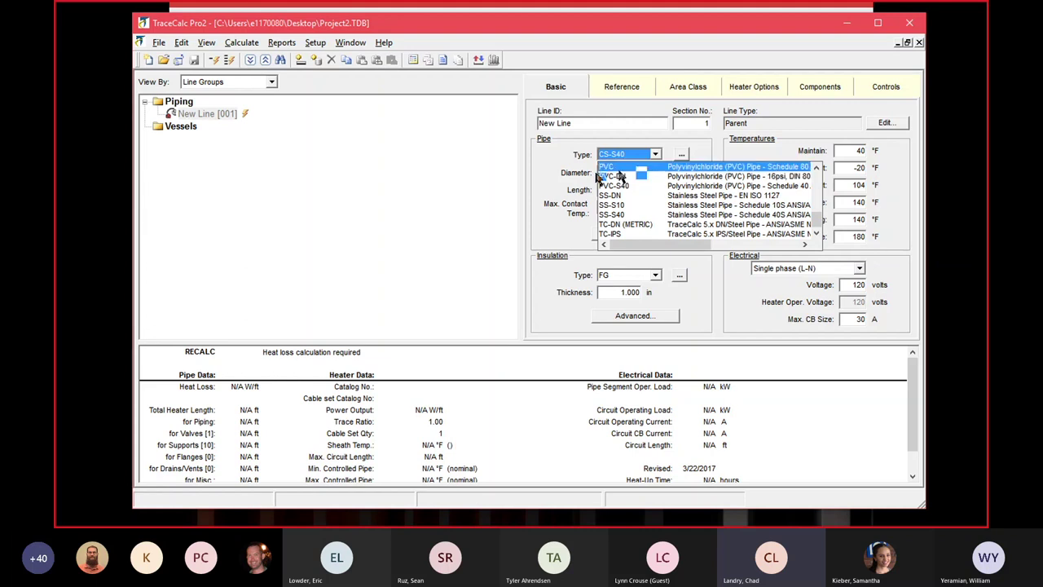
{"action": "left_click", "coordinate": [655, 153]}
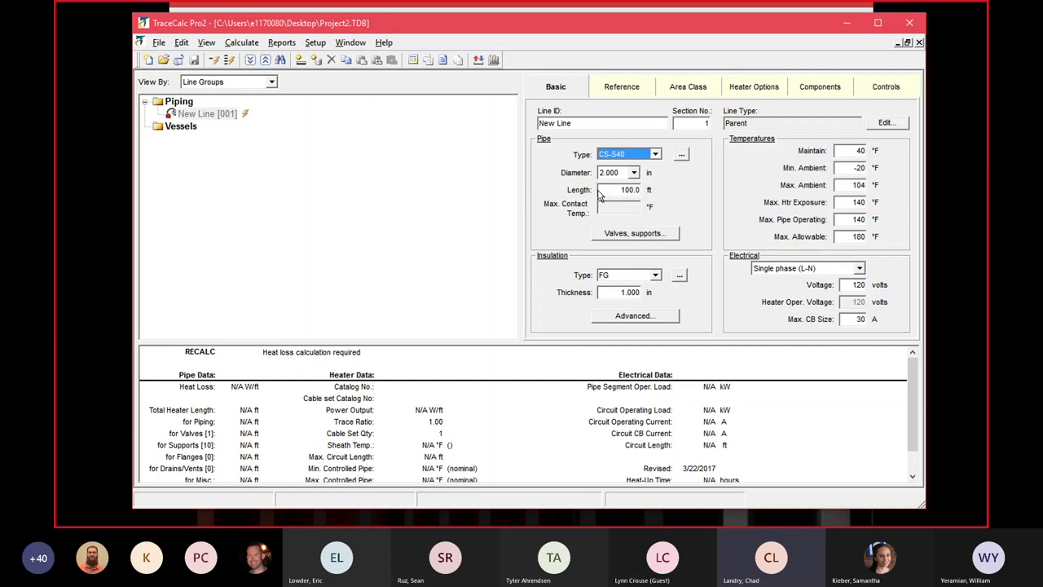
{"action": "left_click", "coordinate": [634, 173]}
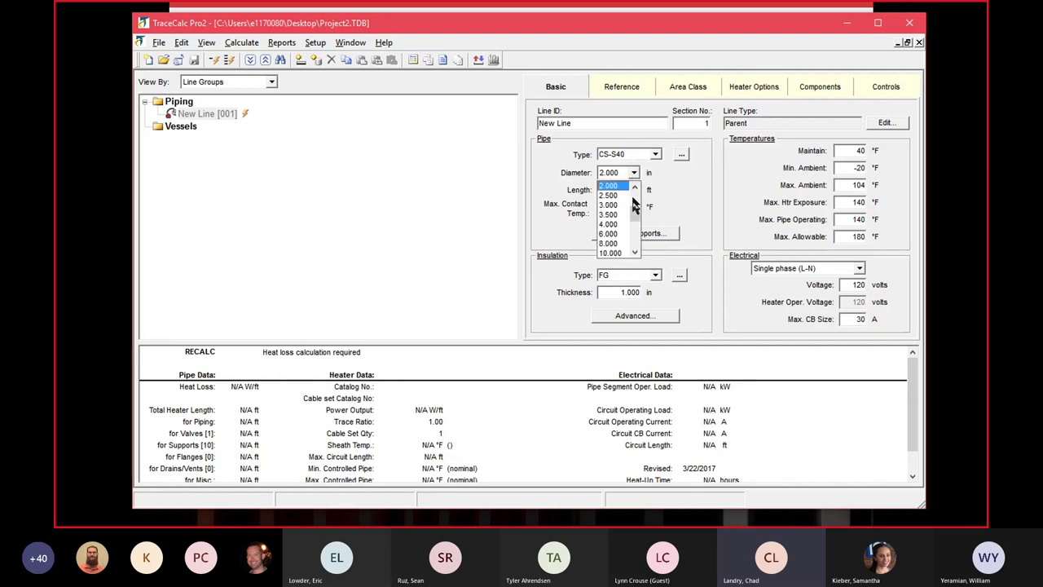
{"action": "left_click", "coordinate": [610, 243]}
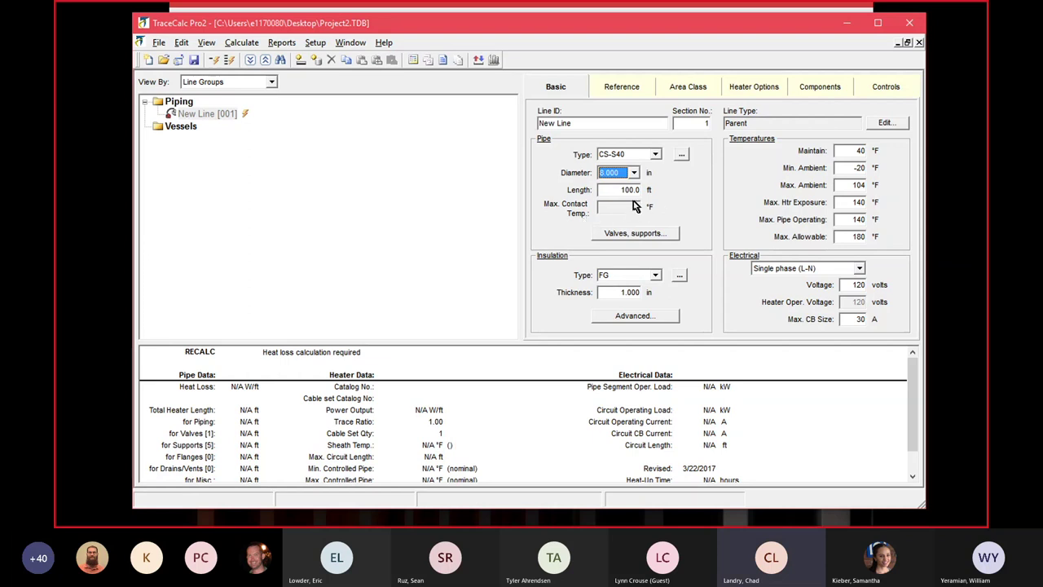
{"action": "key", "text": "Tab"}
{"action": "type", "text": "5"}
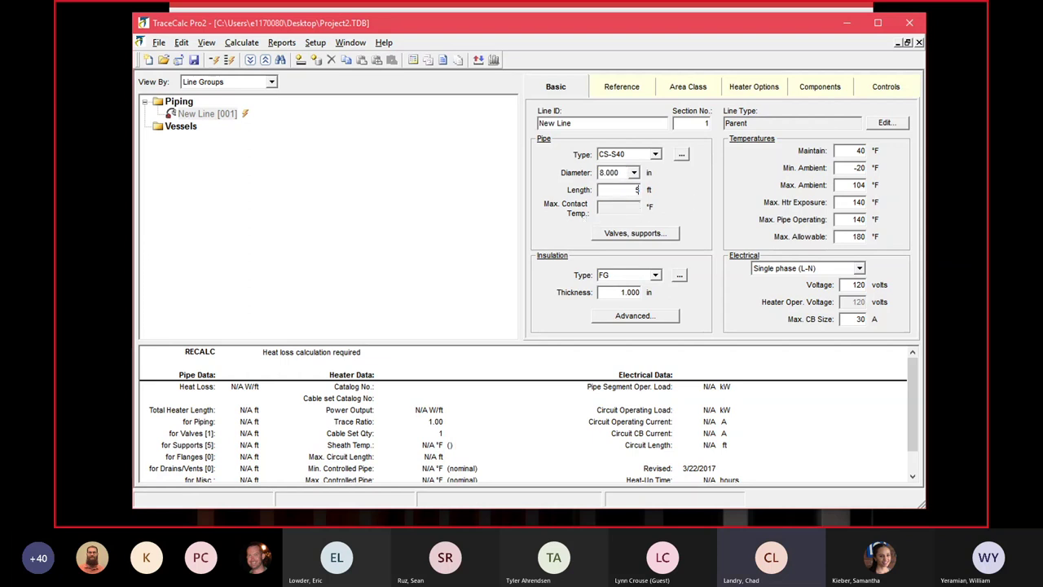
Step: Open the line's valve and support heat sinks, examine the Standard Adder Chart in Revu, and return to TraceCalc Pro2
{"action": "left_click", "coordinate": [632, 234]}
{"action": "left_click_drag", "start_coordinate": [487, 104], "coordinate": [500, 63]}
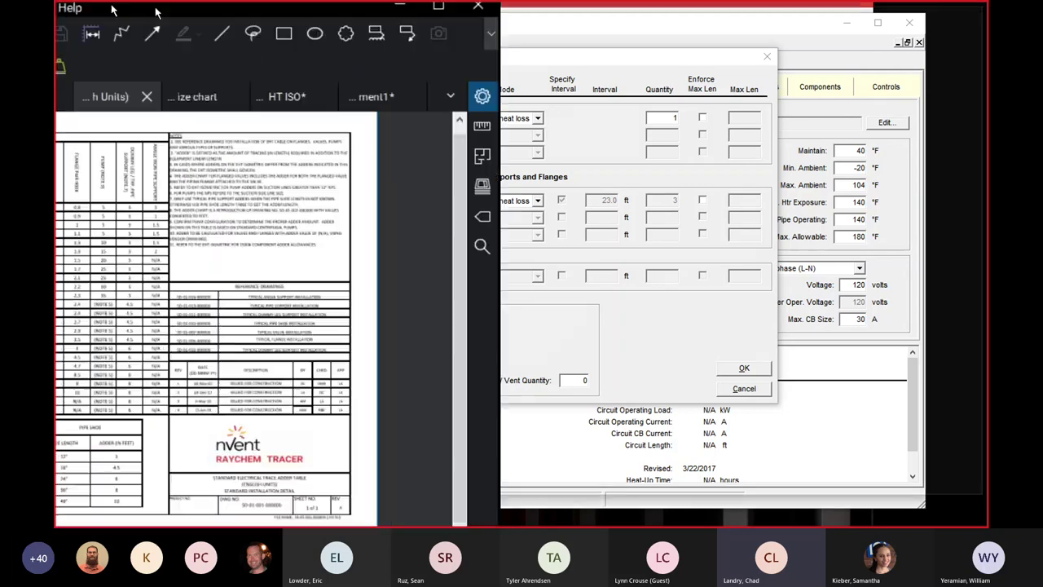
{"action": "left_click_drag", "start_coordinate": [90, 16], "coordinate": [590, 30]}
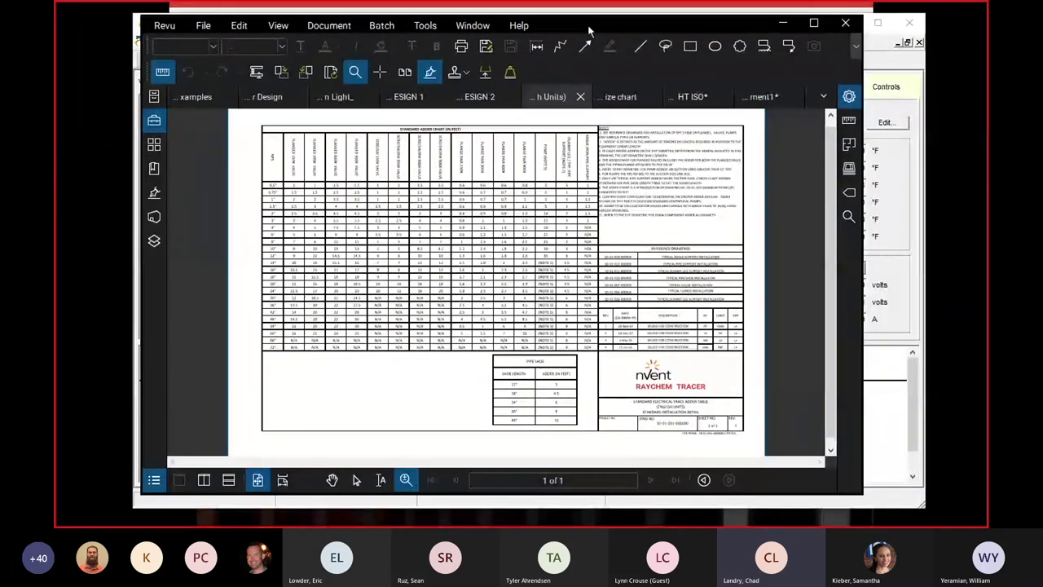
{"action": "left_click", "coordinate": [424, 342]}
{"action": "left_click", "coordinate": [424, 343]}
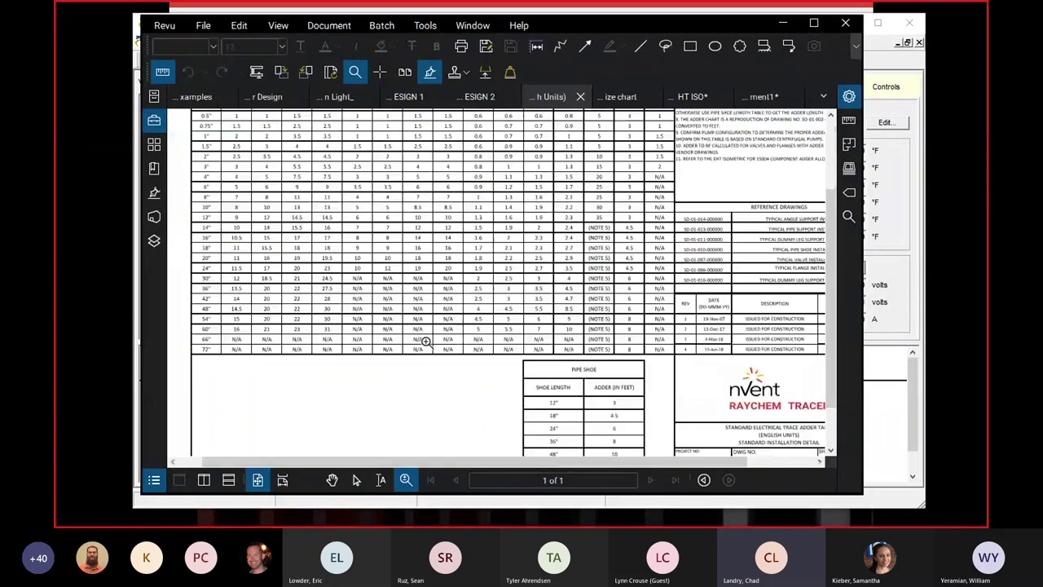
{"action": "left_click", "coordinate": [331, 480]}
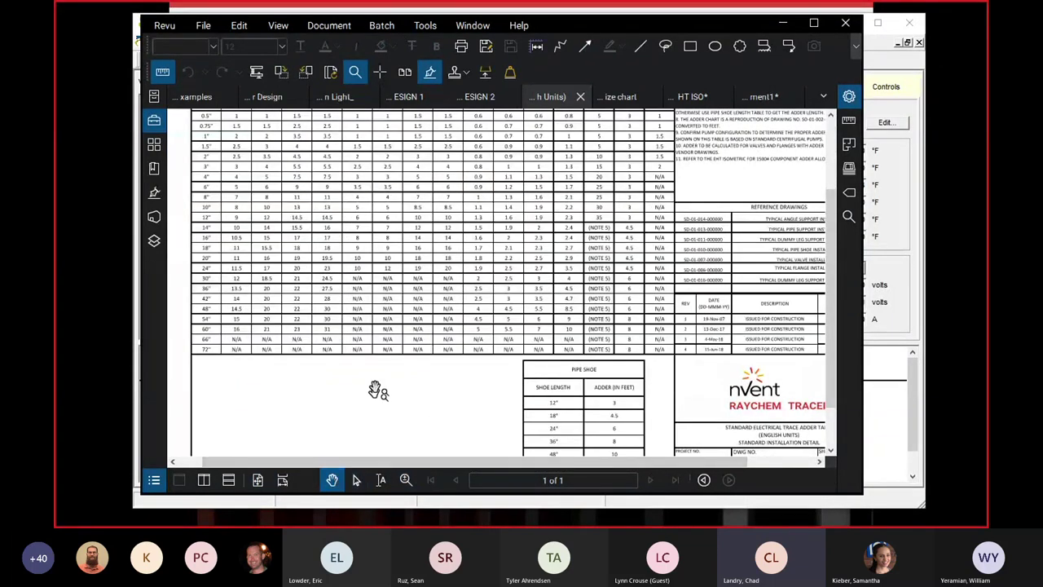
{"action": "left_click_drag", "start_coordinate": [372, 391], "coordinate": [449, 461]}
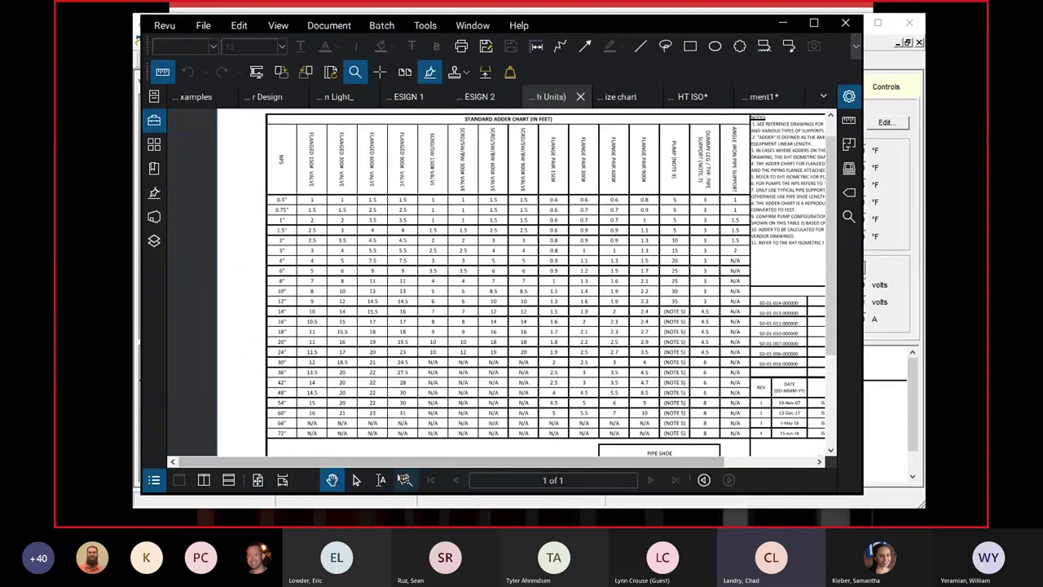
{"action": "left_click", "coordinate": [405, 480]}
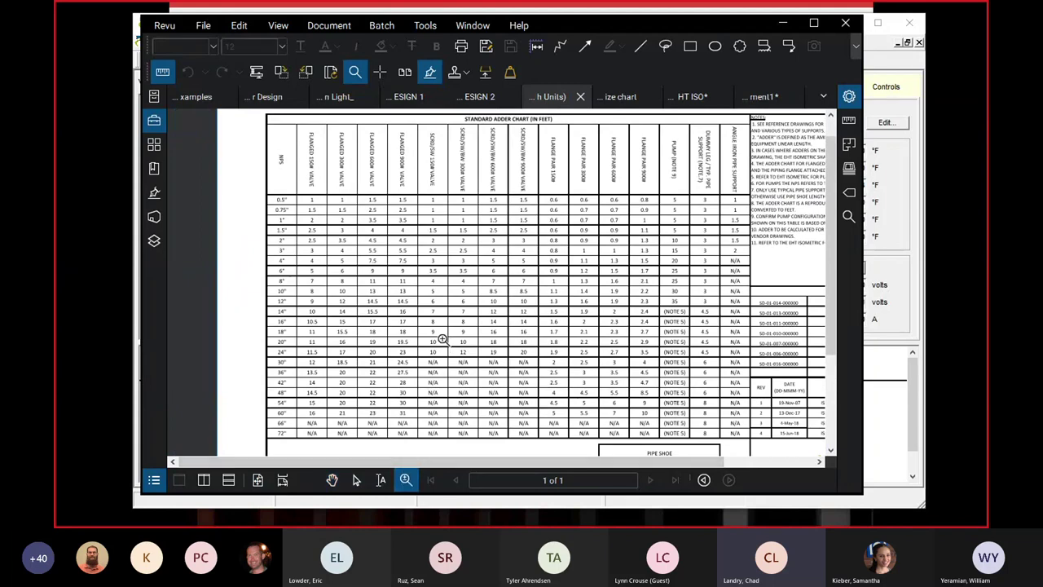
{"action": "left_click", "coordinate": [454, 347]}
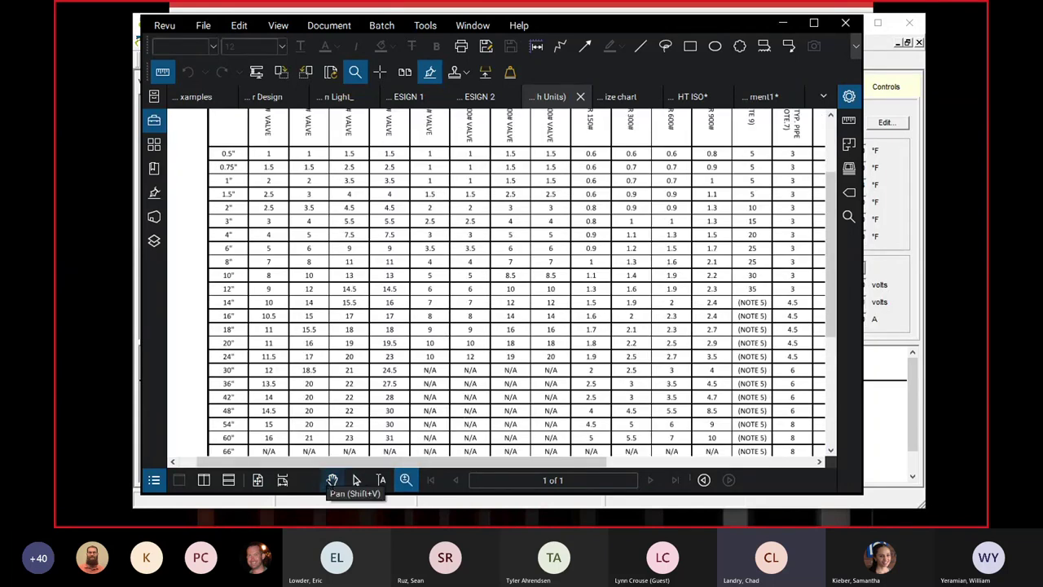
{"action": "left_click", "coordinate": [331, 480]}
{"action": "left_click_drag", "start_coordinate": [391, 308], "coordinate": [446, 387]}
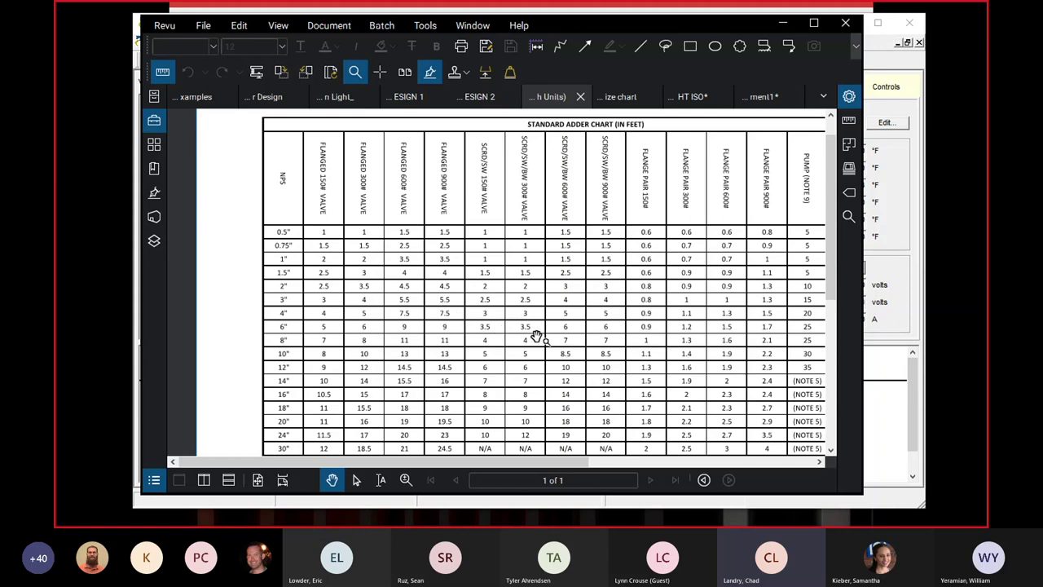
{"action": "left_click_drag", "start_coordinate": [594, 337], "coordinate": [549, 337]}
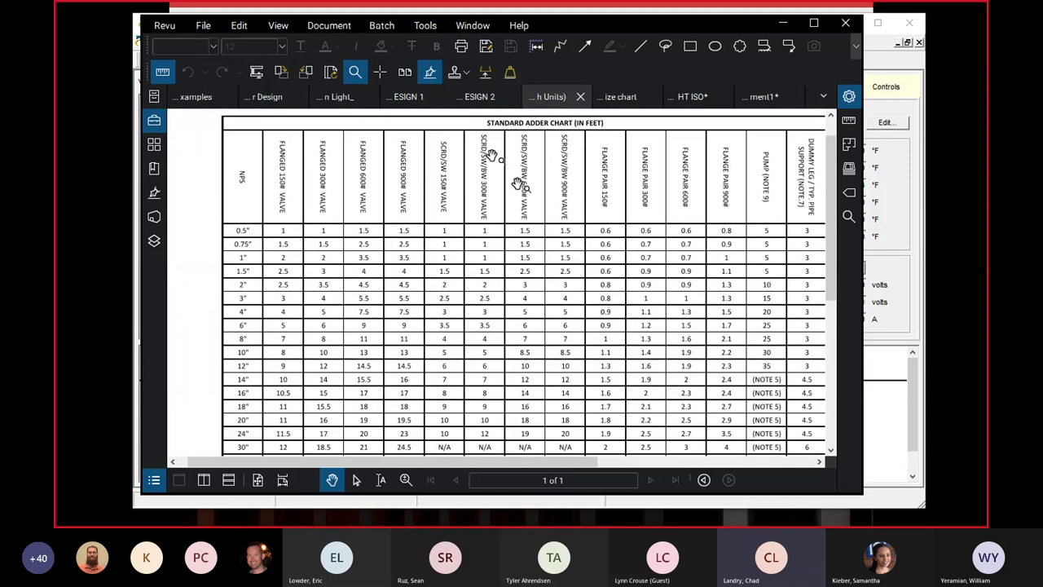
{"action": "key", "text": "alt+Tab"}
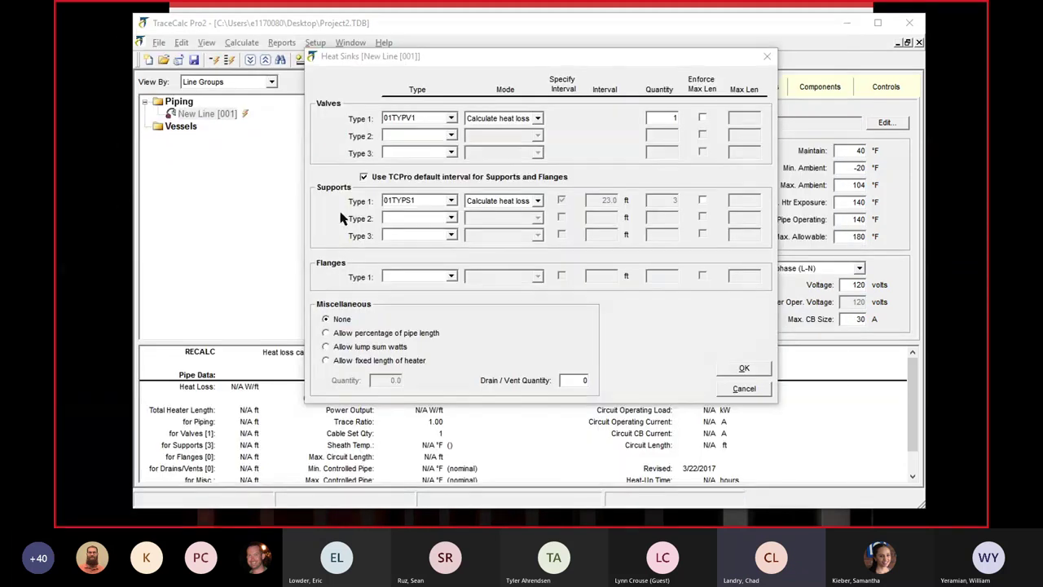
Step: Set the first valve type to 02FIXV3, the light flanged valve with fixed adder, with a quantity of 2
{"action": "left_click", "coordinate": [451, 118]}
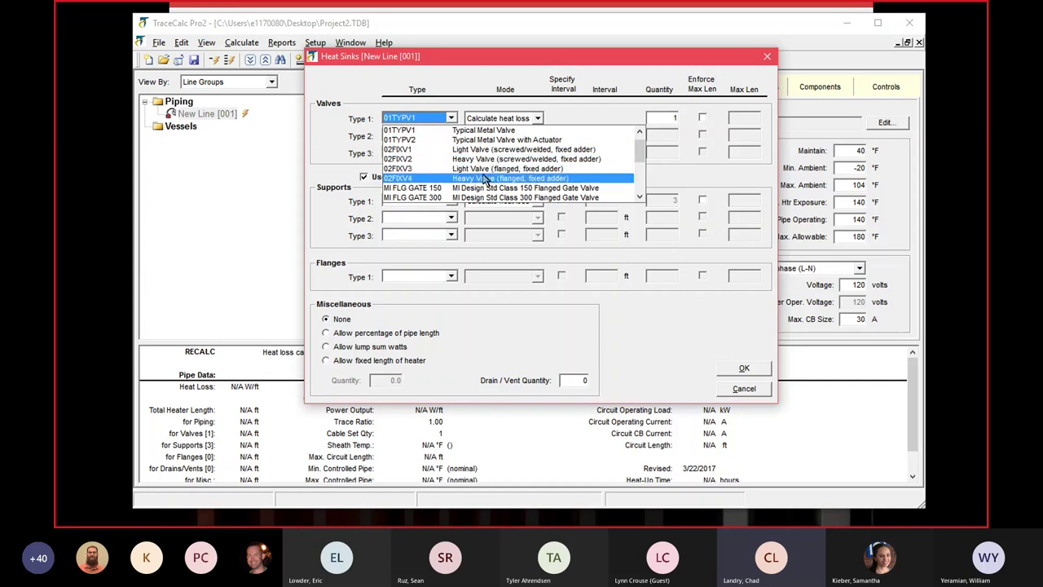
{"action": "left_click", "coordinate": [542, 169]}
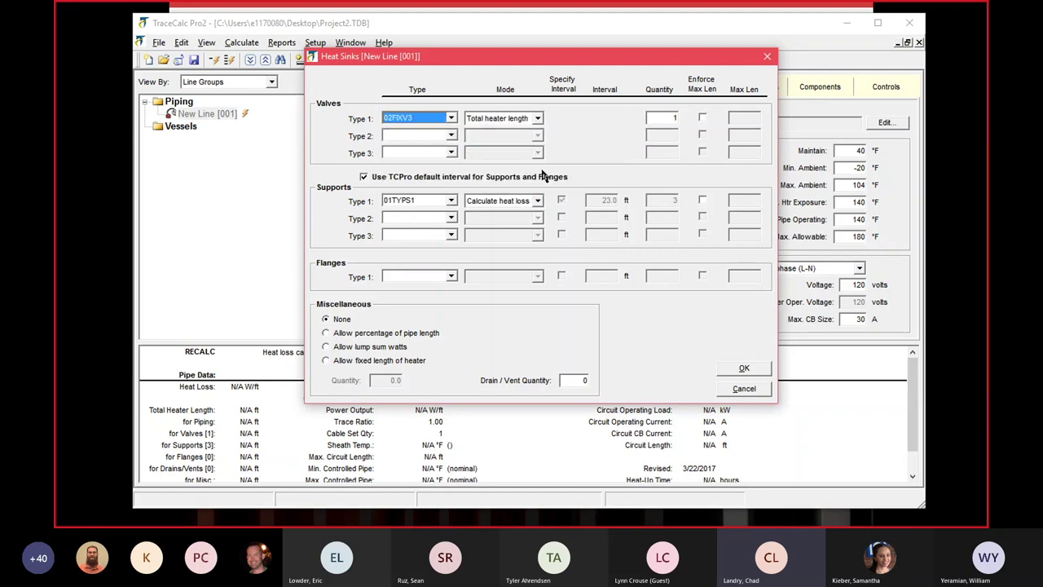
{"action": "left_click", "coordinate": [668, 118]}
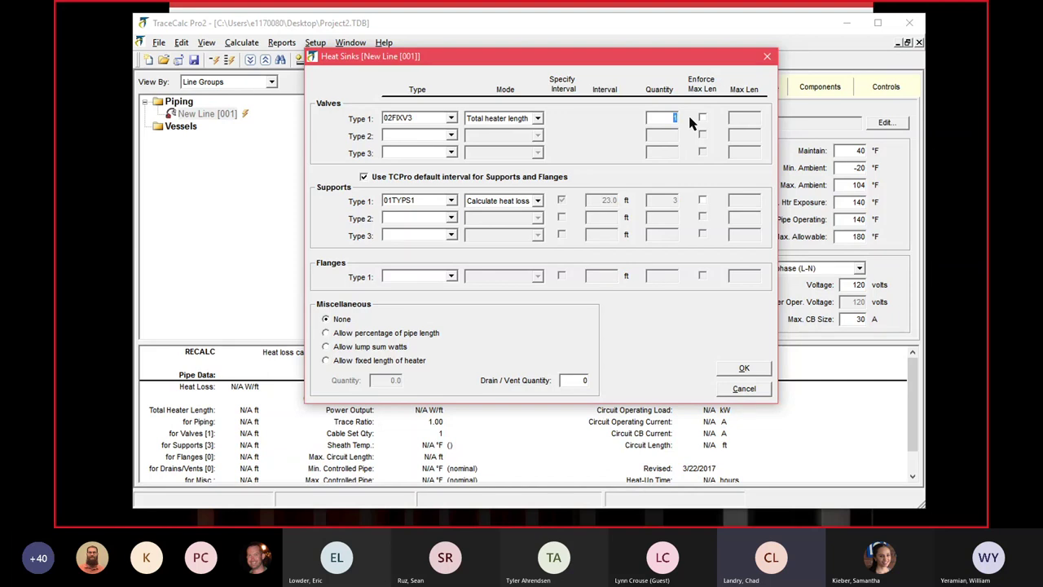
{"action": "type", "text": "2"}
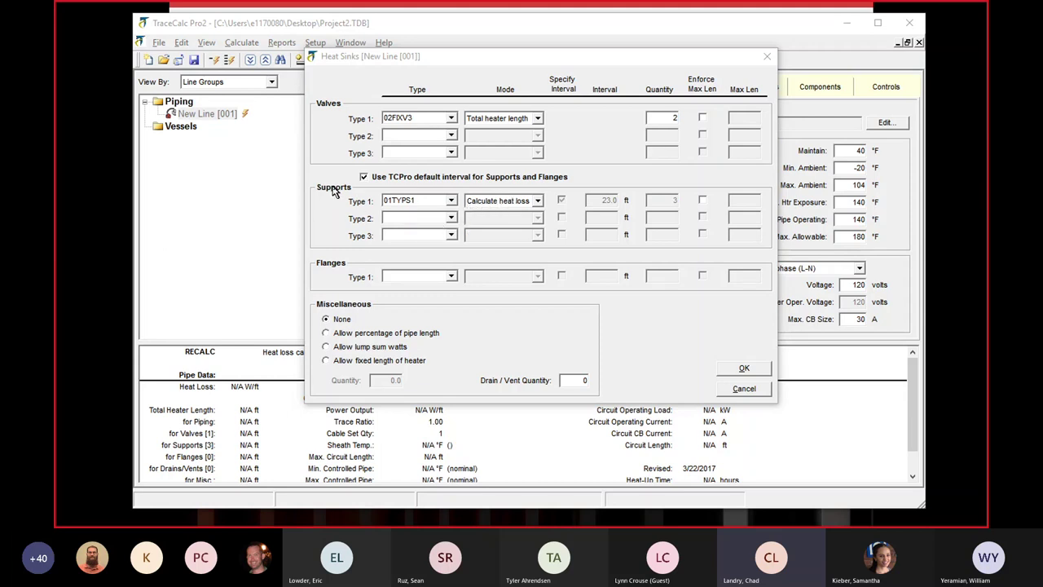
Step: Try the 02FIXS1 typical shoe and an enforced maximum length for the first support, and switch back to 01TYPS1
{"action": "left_click", "coordinate": [452, 204]}
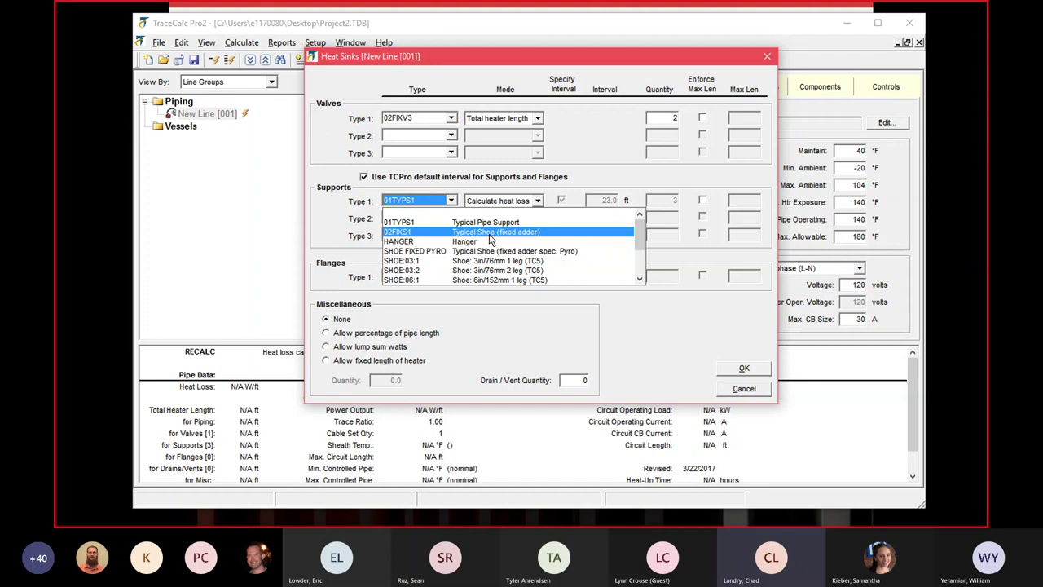
{"action": "left_click", "coordinate": [497, 232]}
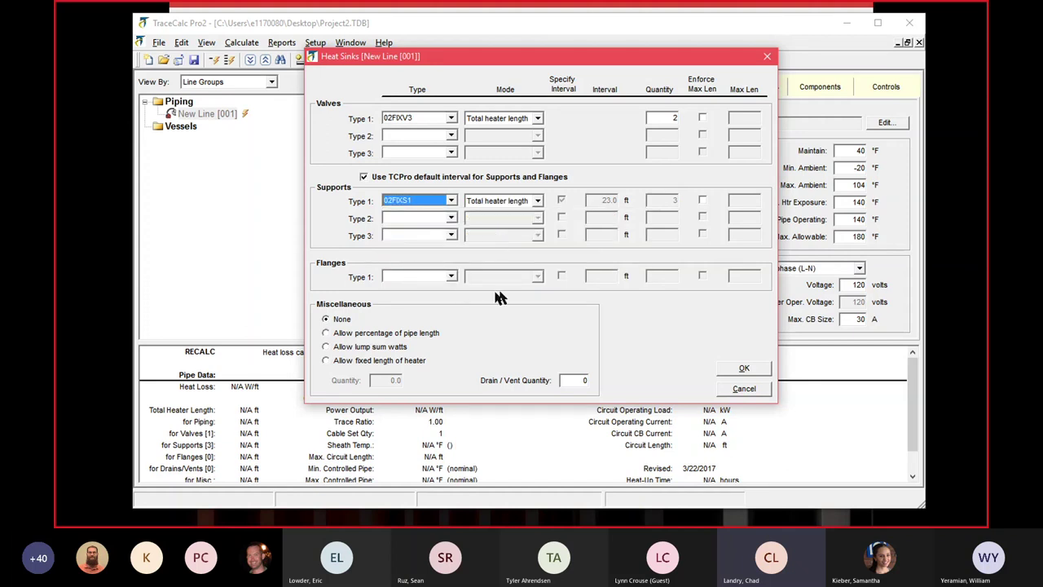
{"action": "left_click", "coordinate": [703, 201]}
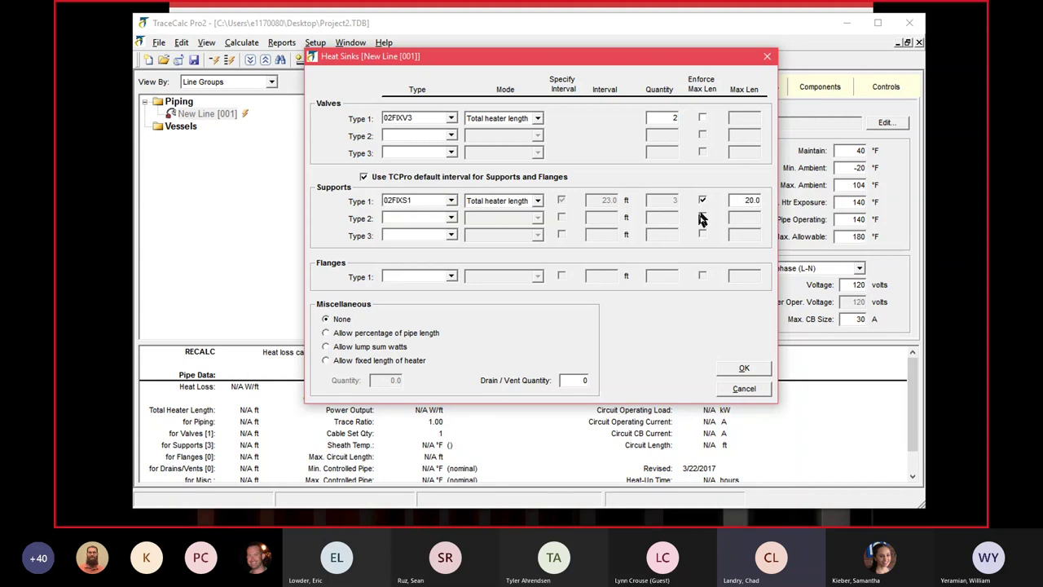
{"action": "left_click", "coordinate": [703, 200]}
{"action": "left_click", "coordinate": [538, 202]}
{"action": "left_click", "coordinate": [537, 203]}
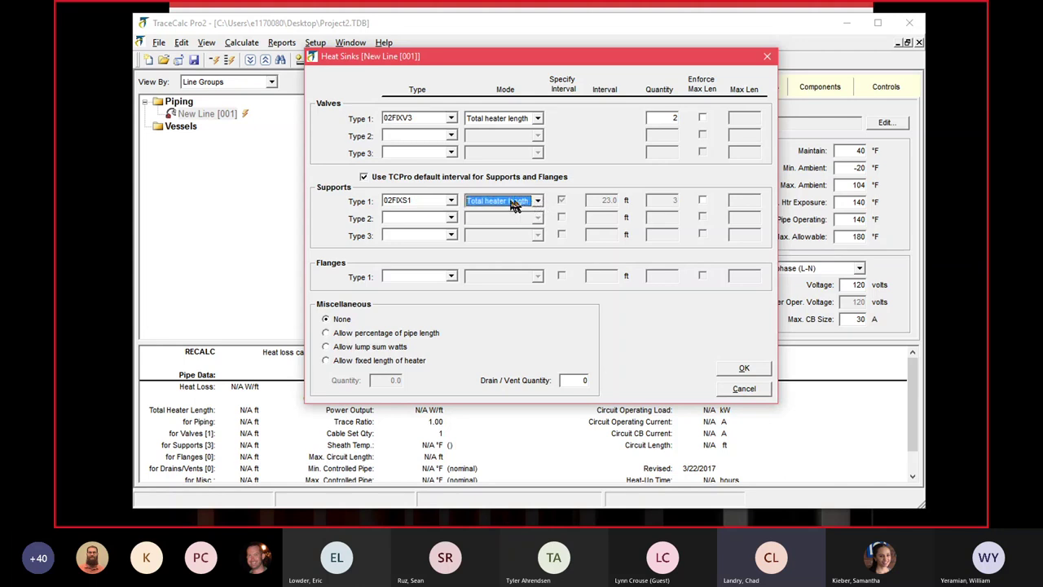
{"action": "left_click", "coordinate": [456, 204]}
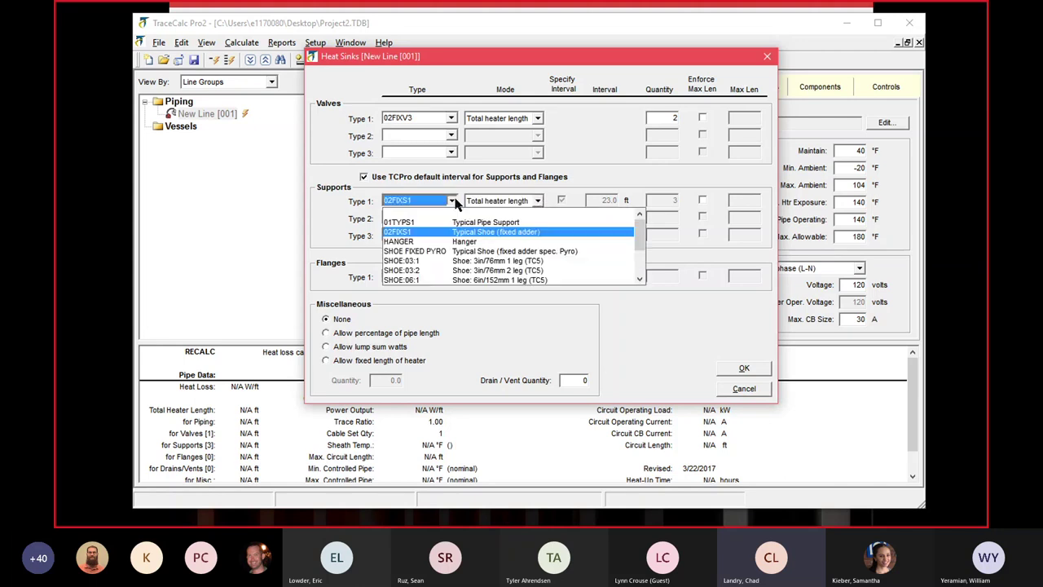
{"action": "left_click", "coordinate": [488, 214]}
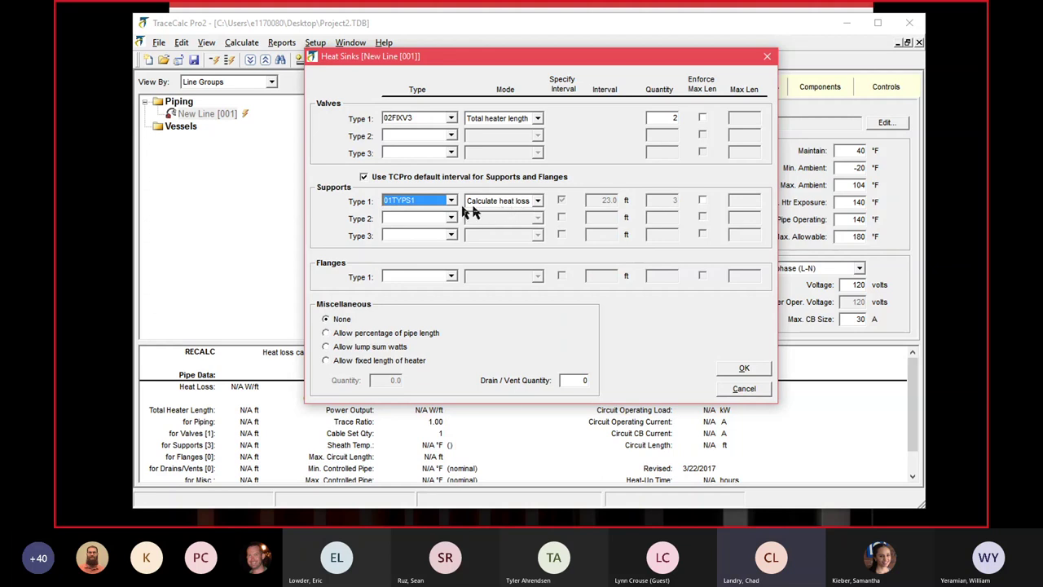
{"action": "left_click", "coordinate": [451, 200]}
{"action": "left_click", "coordinate": [588, 309]}
Step: Try the percentage of pipe length and lump sum watts options for the miscellaneous heat sink allowance
{"action": "left_click", "coordinate": [327, 334]}
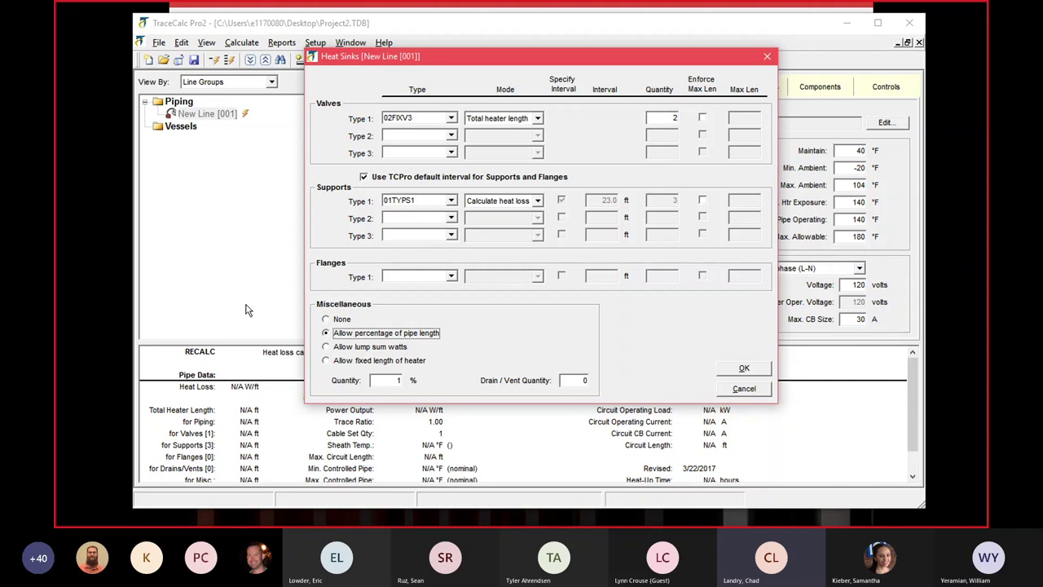
{"action": "double_click", "coordinate": [378, 379]}
{"action": "left_click", "coordinate": [326, 348]}
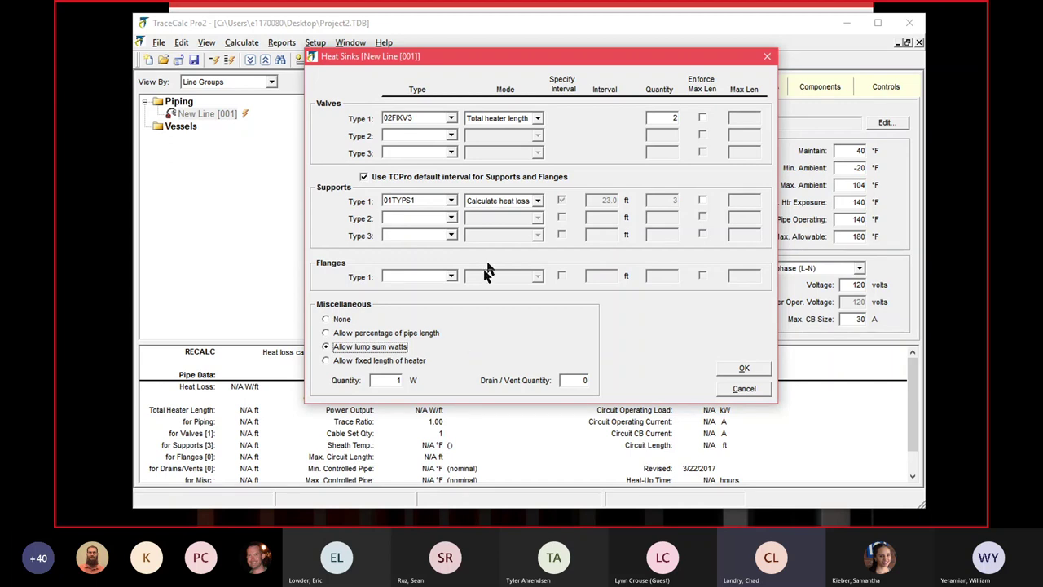
{"action": "double_click", "coordinate": [380, 381]}
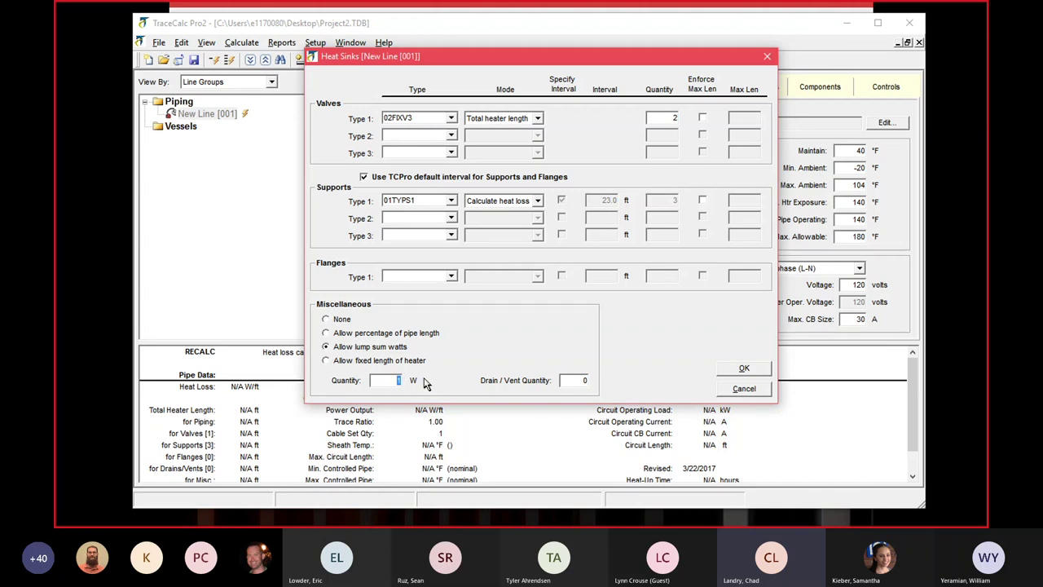
Step: Allow a fixed heater length of 20 ft for miscellaneous heat sinks, set the drain/vent quantity to 2, and accept the heat sinks
{"action": "left_click", "coordinate": [327, 361]}
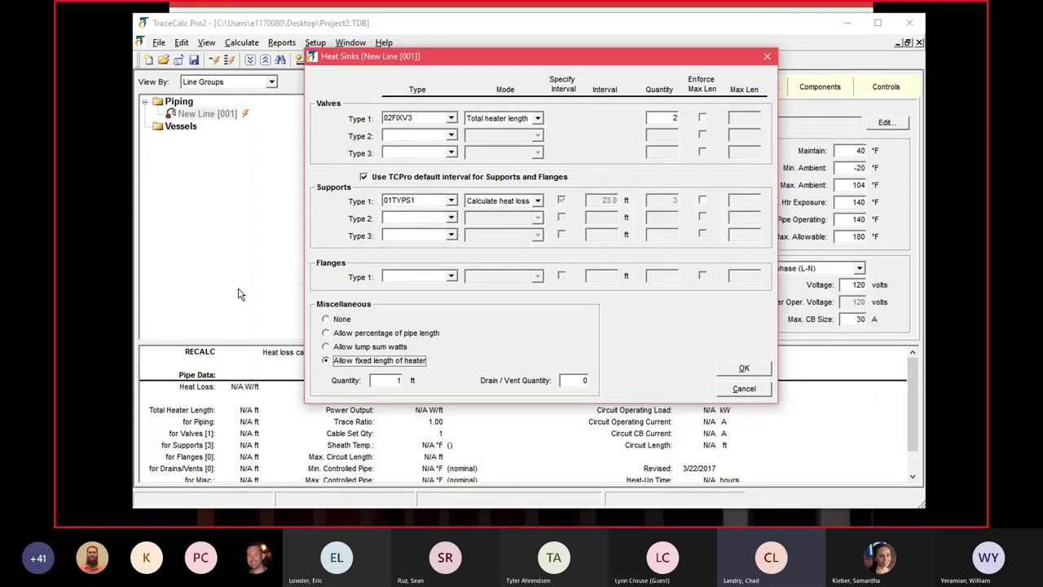
{"action": "double_click", "coordinate": [389, 381]}
{"action": "type", "text": "20"}
{"action": "left_click", "coordinate": [570, 380]}
{"action": "type", "text": "2"}
{"action": "left_click", "coordinate": [741, 368]}
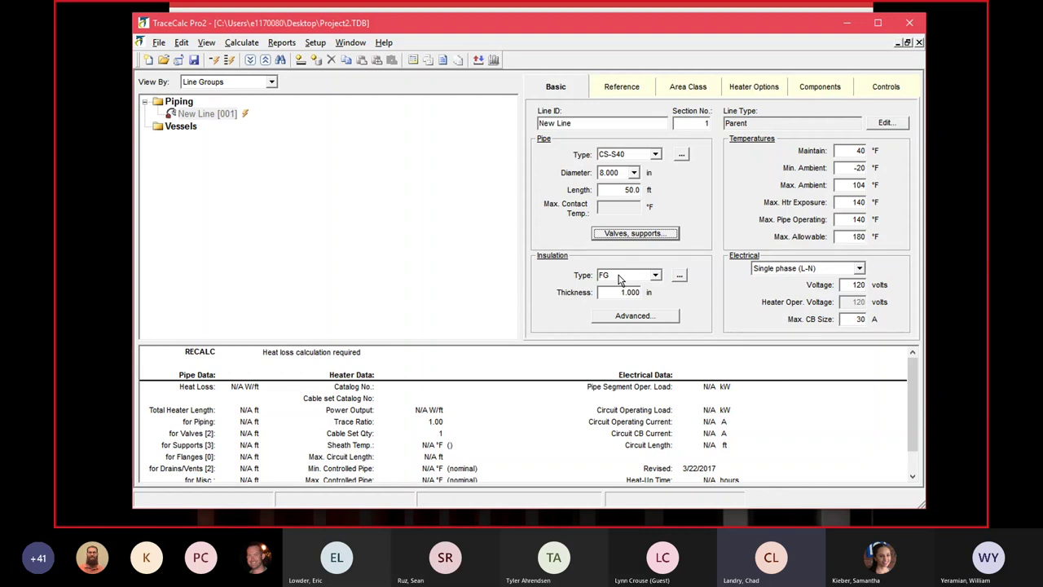
Step: Review the FG fiberglass insulation's properties and its K-factor table in the insulation type library
{"action": "left_click", "coordinate": [656, 276]}
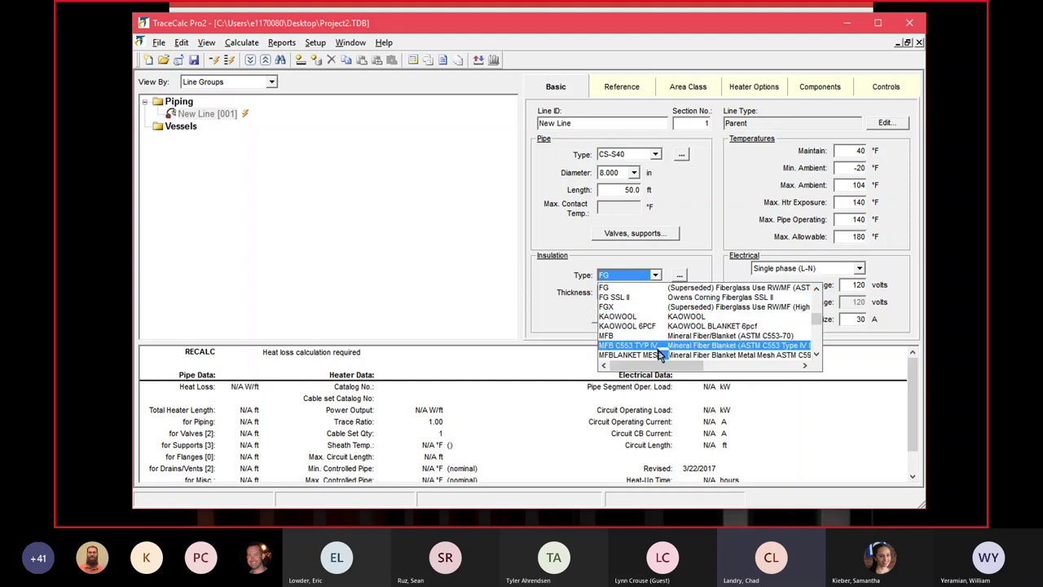
{"action": "left_click", "coordinate": [636, 289]}
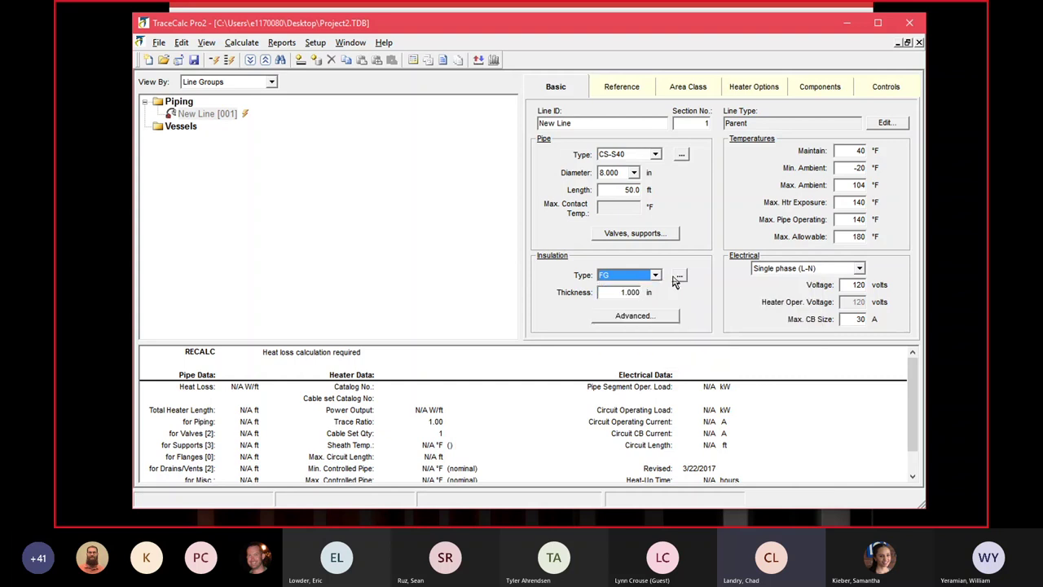
{"action": "left_click", "coordinate": [679, 275]}
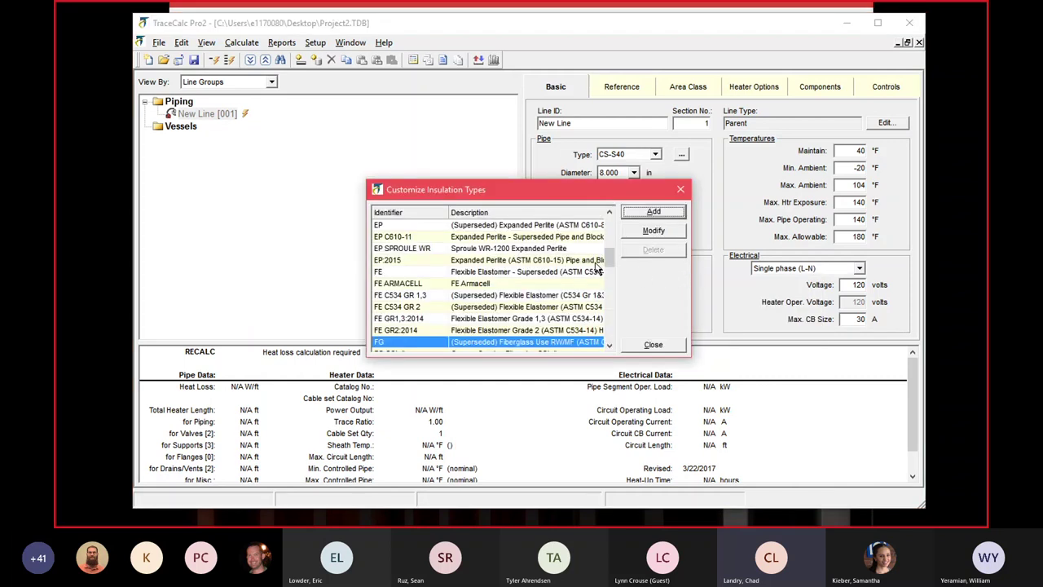
{"action": "left_click", "coordinate": [652, 230]}
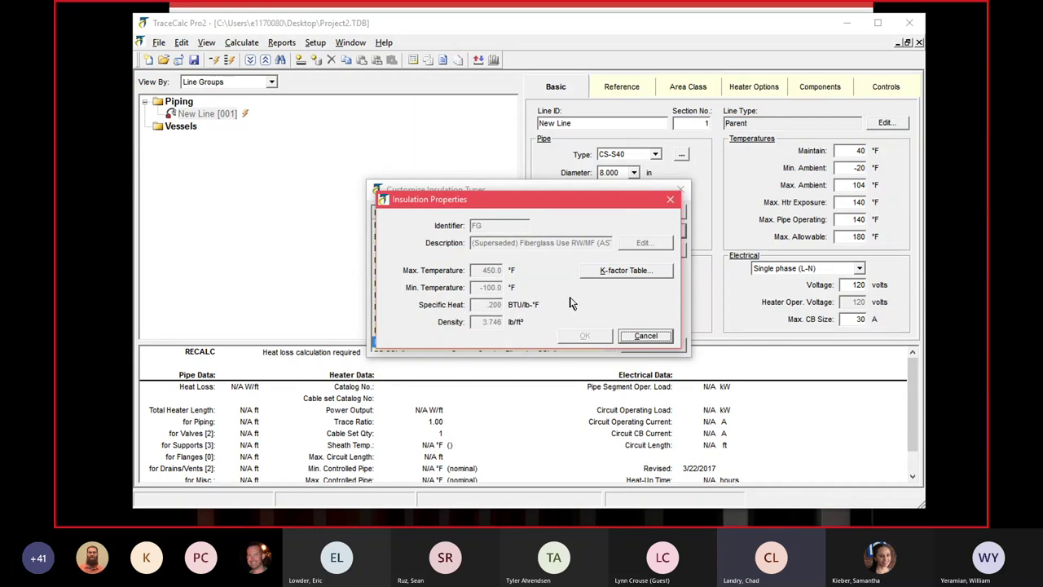
{"action": "left_click", "coordinate": [593, 276]}
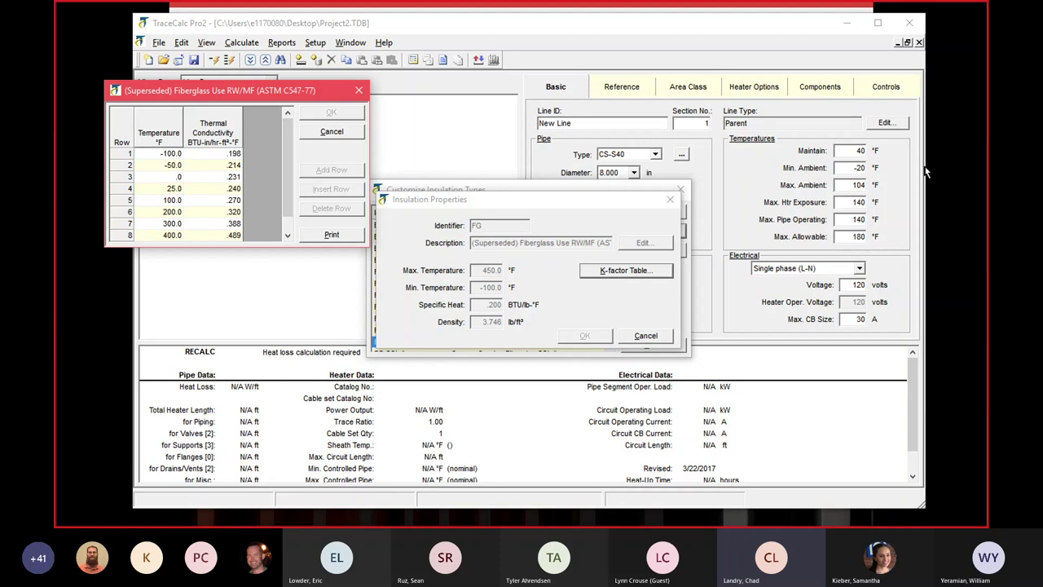
{"action": "left_click", "coordinate": [324, 140]}
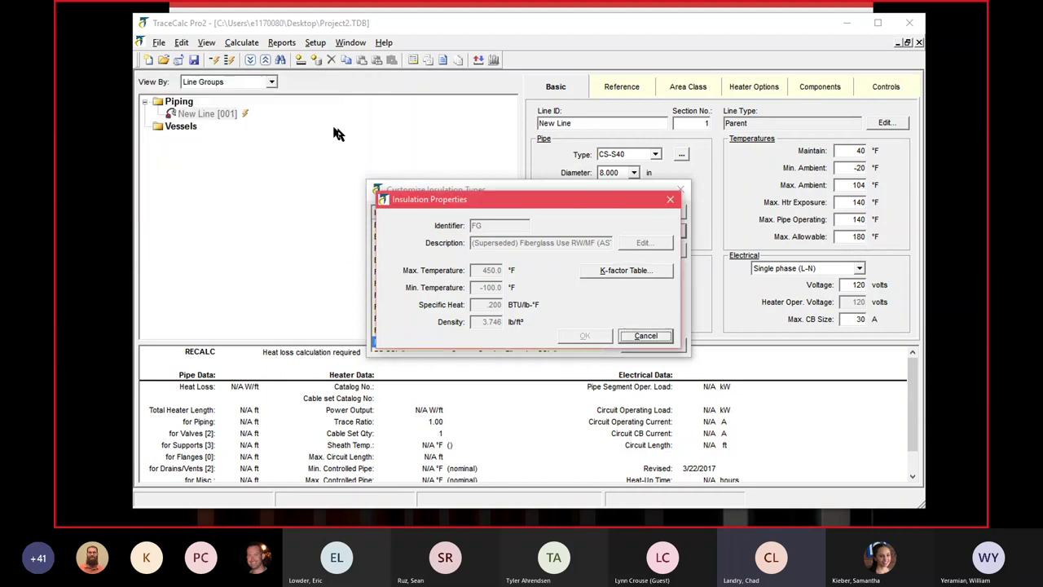
{"action": "left_click", "coordinate": [658, 339]}
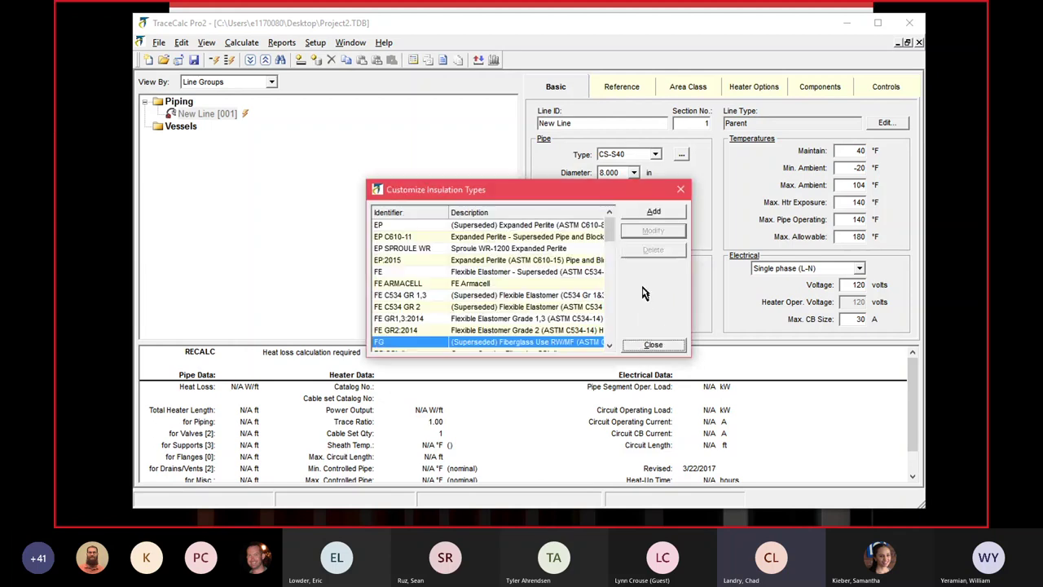
{"action": "left_click", "coordinate": [650, 345]}
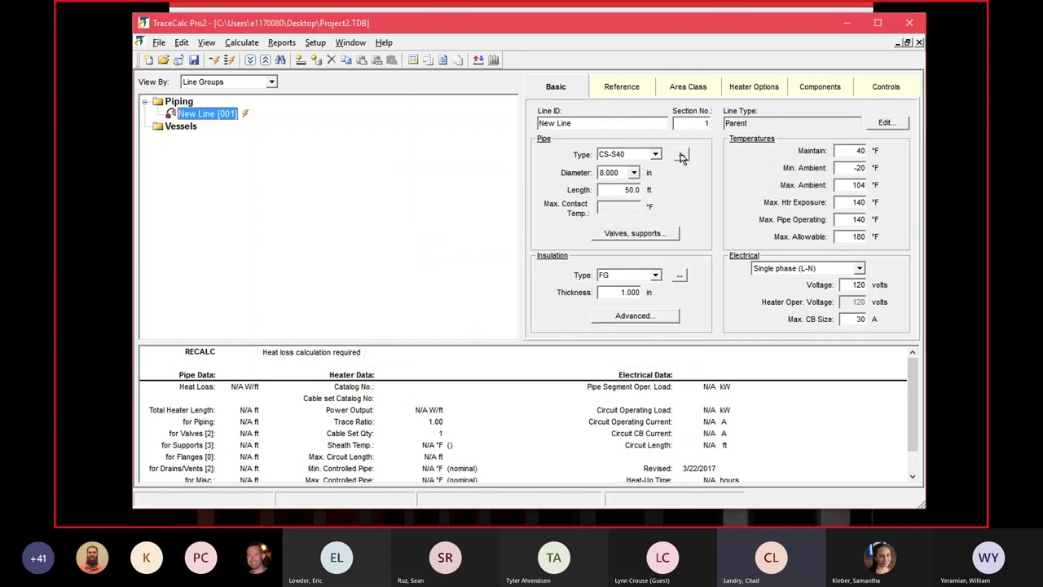
Step: Browse the insulation type library for the cellular glass CG TYPE II:2015 entry and close the library
{"action": "left_click", "coordinate": [679, 277]}
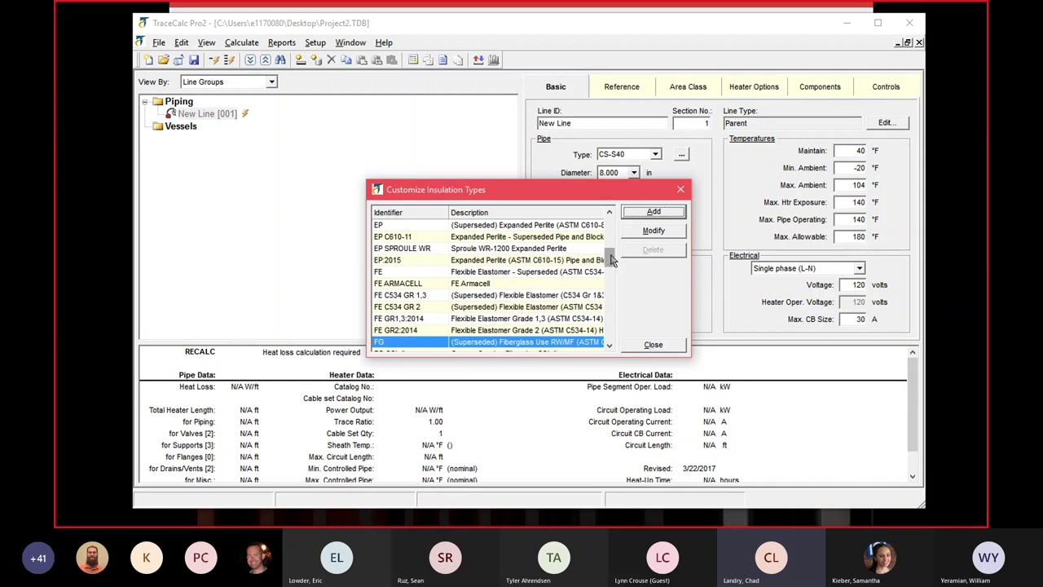
{"action": "mouse_move", "coordinate": [612, 259]}
{"action": "left_mouse_down"}
{"action": "mouse_move", "coordinate": [612, 326]}
{"action": "mouse_move", "coordinate": [621, 247]}
{"action": "left_mouse_up"}
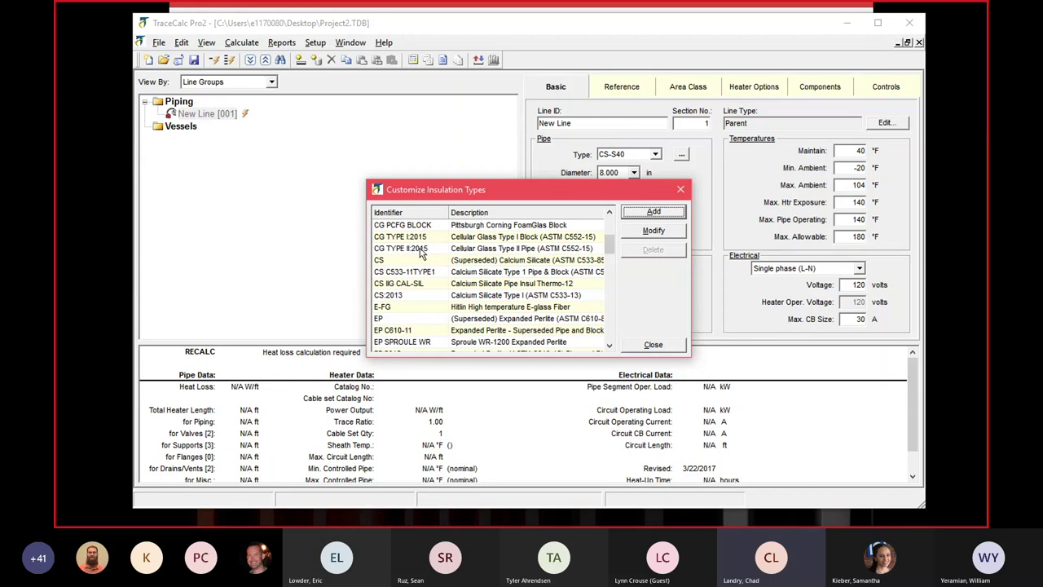
{"action": "left_click", "coordinate": [412, 253]}
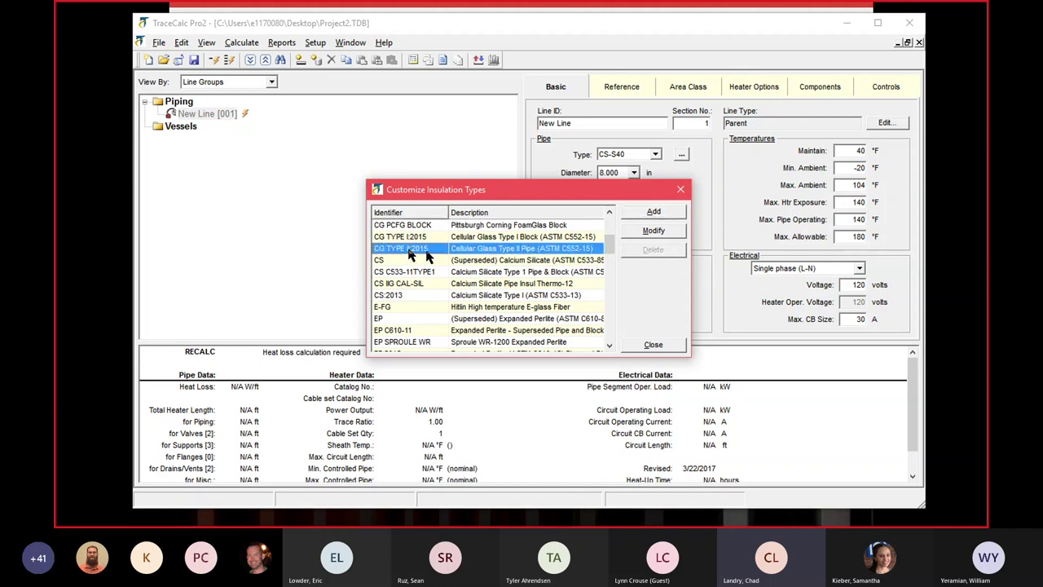
{"action": "left_click", "coordinate": [652, 213]}
{"action": "left_click", "coordinate": [597, 317]}
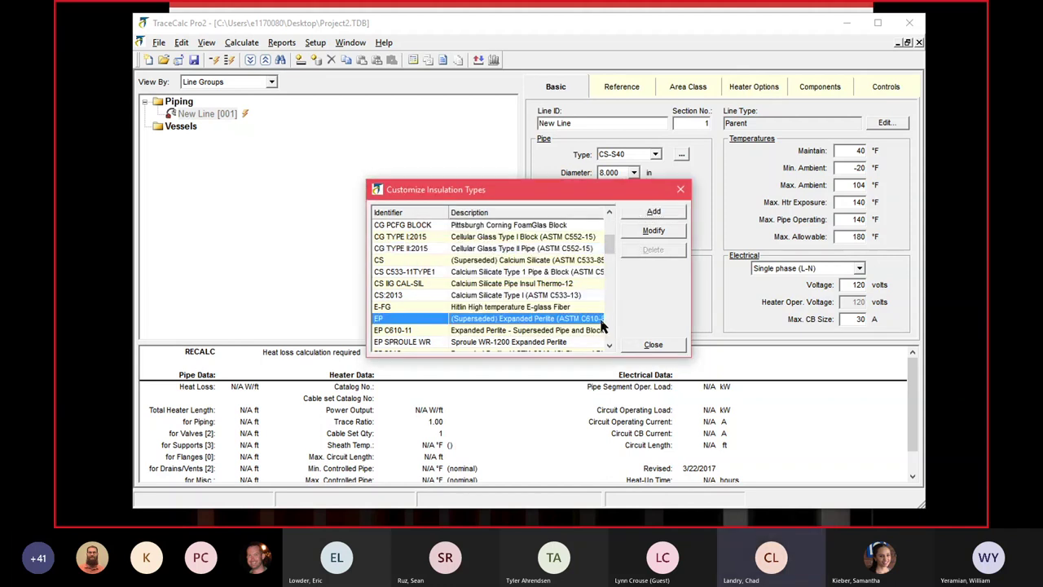
{"action": "left_click", "coordinate": [653, 344]}
Step: Set the line's insulation to CG TYPE II:2015, cellular glass Type II pipe, with a thickness of 3 in
{"action": "left_click", "coordinate": [655, 276]}
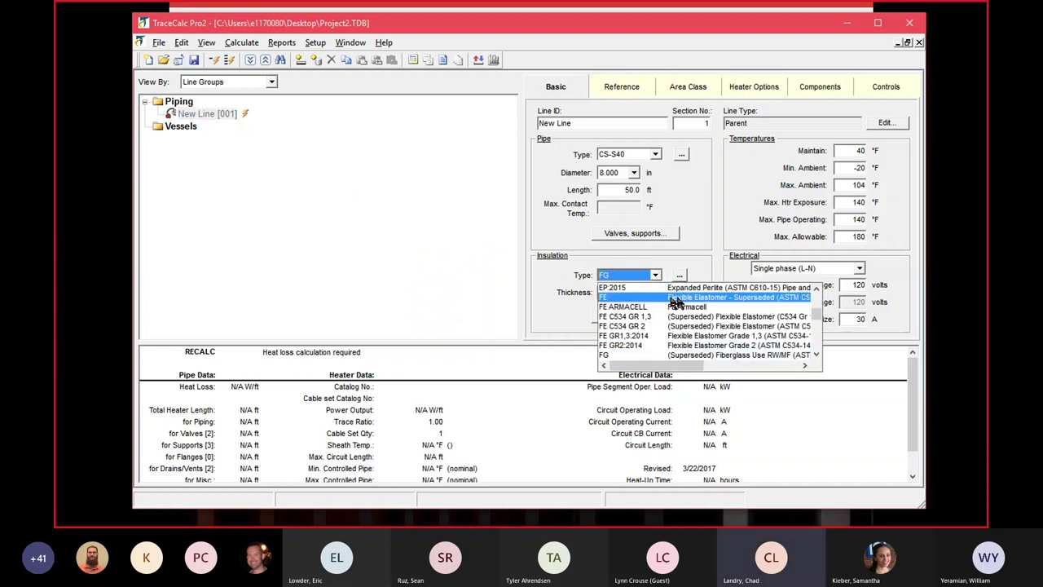
{"action": "scroll", "coordinate": [690, 329], "scroll_direction": "up", "scroll_amount": 5}
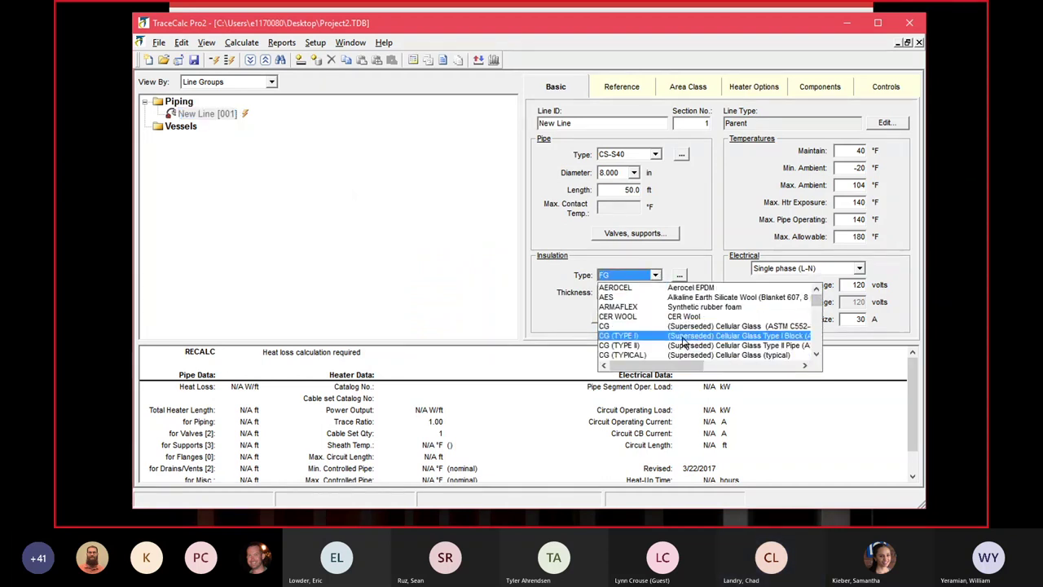
{"action": "left_click", "coordinate": [816, 356]}
{"action": "left_click", "coordinate": [816, 356]}
{"action": "left_click", "coordinate": [816, 356]}
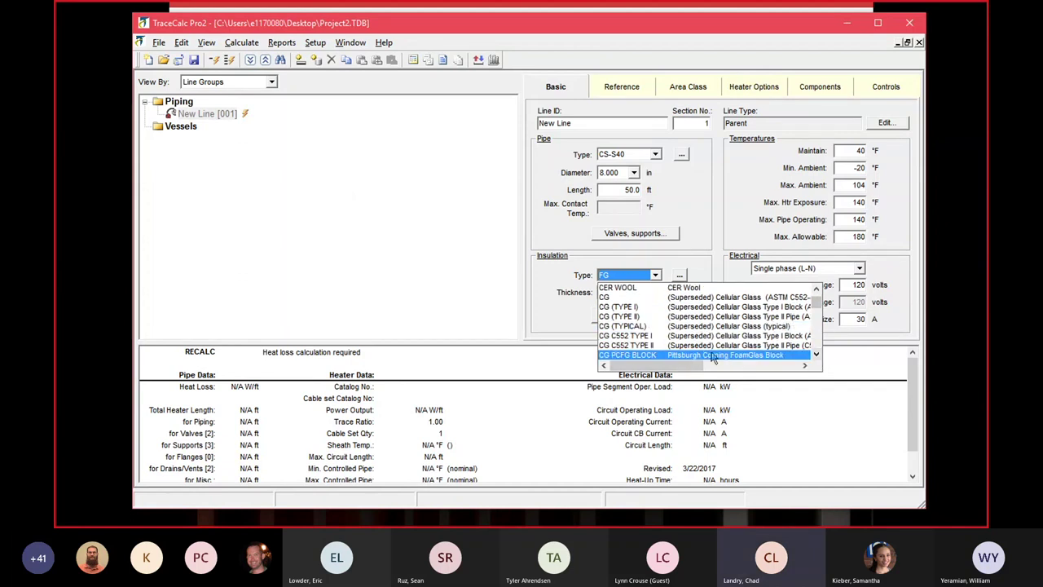
{"action": "left_click", "coordinate": [816, 356]}
{"action": "left_click", "coordinate": [816, 356]}
{"action": "left_click", "coordinate": [816, 356]}
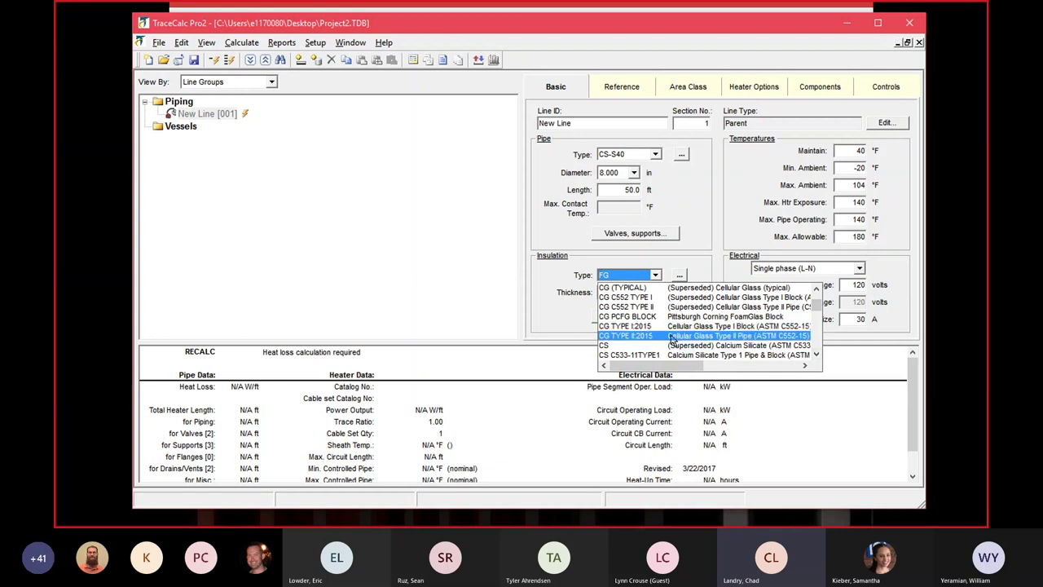
{"action": "left_click", "coordinate": [674, 335]}
{"action": "double_click", "coordinate": [621, 292]}
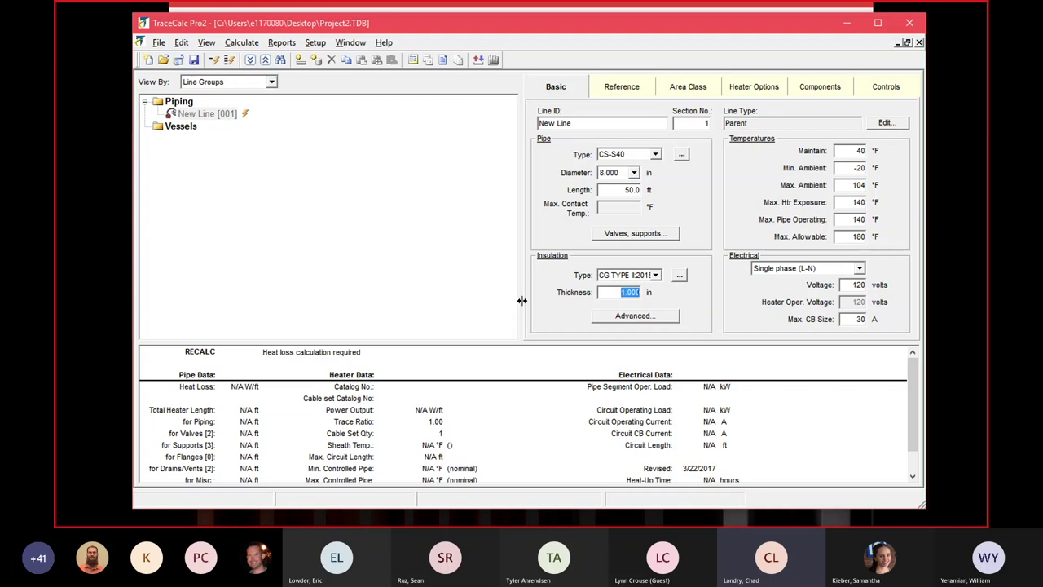
{"action": "type", "text": "3"}
Step: In the advanced insulation options, try the two layer system, switch it back off, and use oversize insulation with a 9 in diameter
{"action": "left_click", "coordinate": [636, 317]}
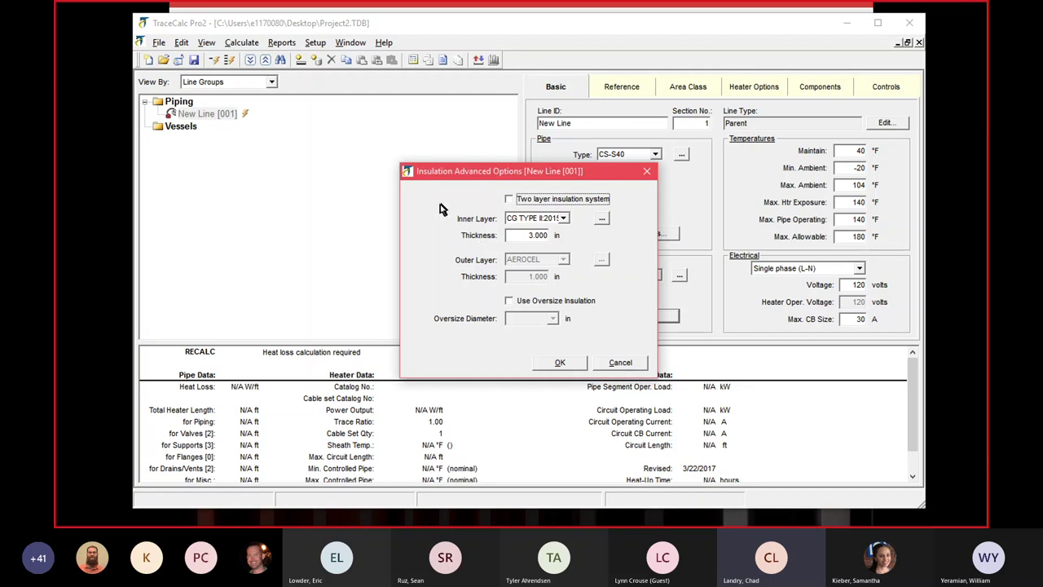
{"action": "left_click", "coordinate": [509, 200]}
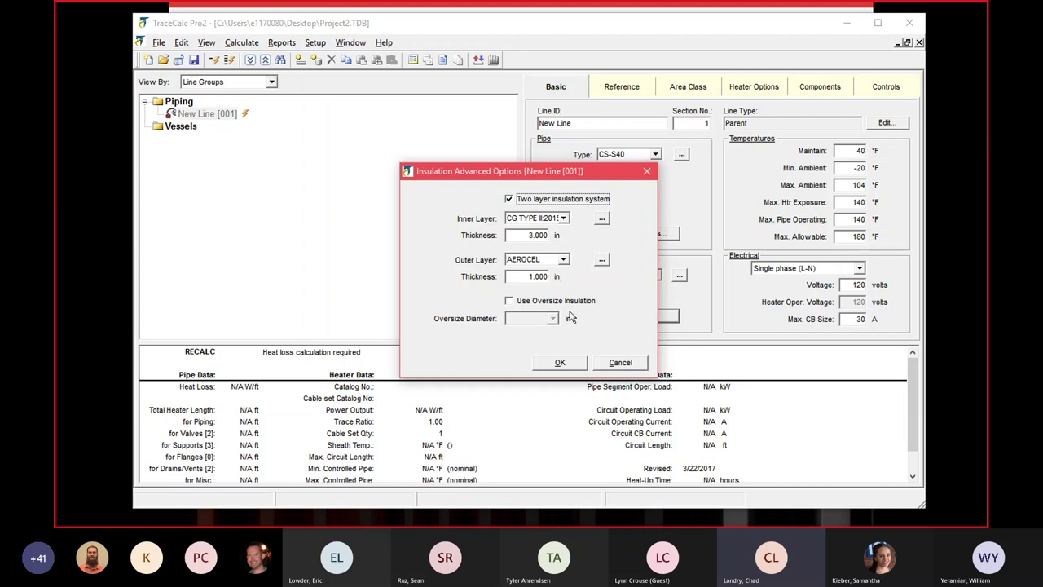
{"action": "left_click", "coordinate": [509, 200]}
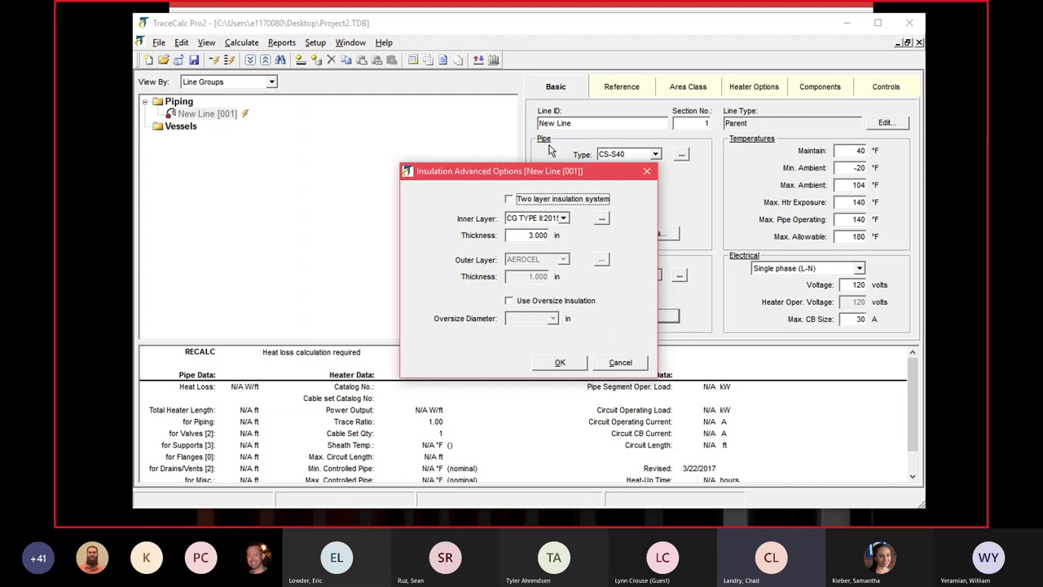
{"action": "left_click_drag", "start_coordinate": [570, 173], "coordinate": [358, 155]}
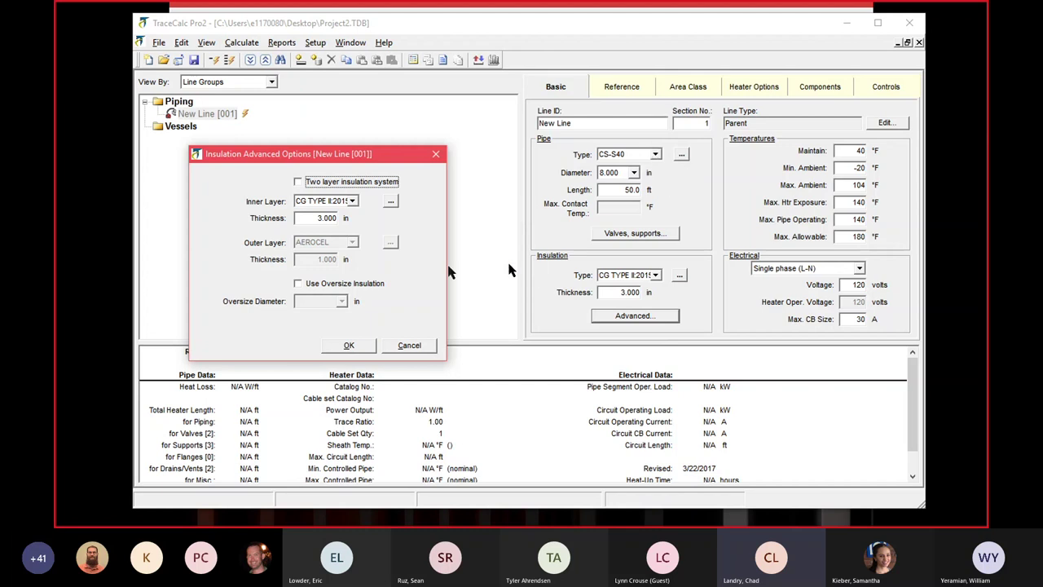
{"action": "left_click", "coordinate": [298, 283]}
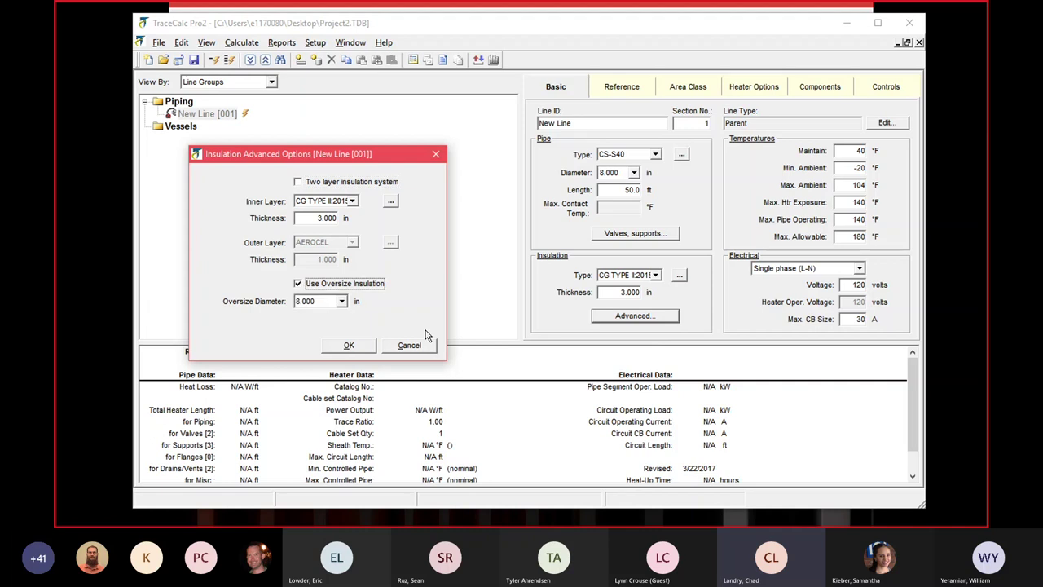
{"action": "left_click", "coordinate": [342, 303]}
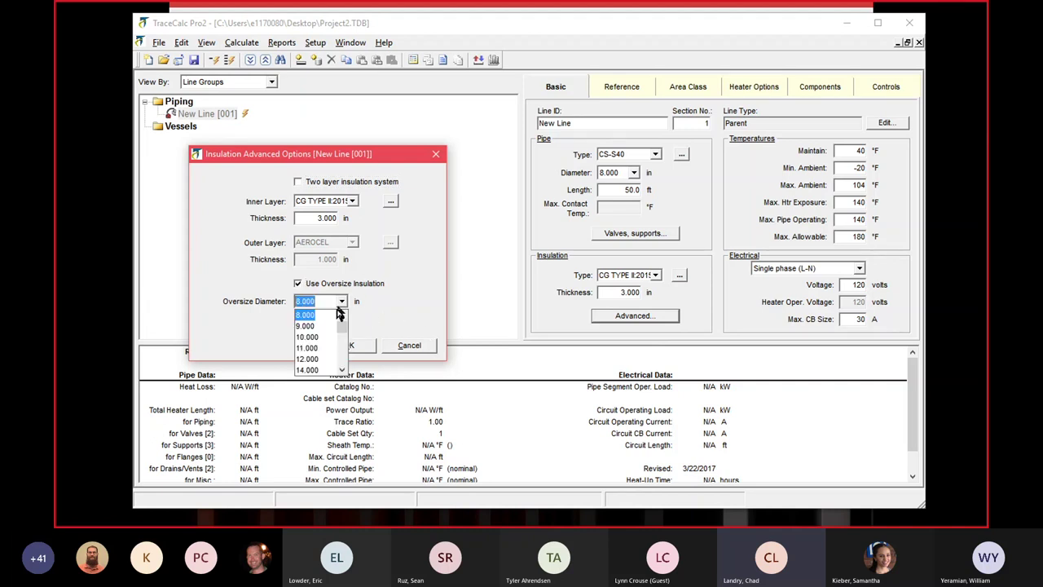
{"action": "left_click", "coordinate": [305, 327]}
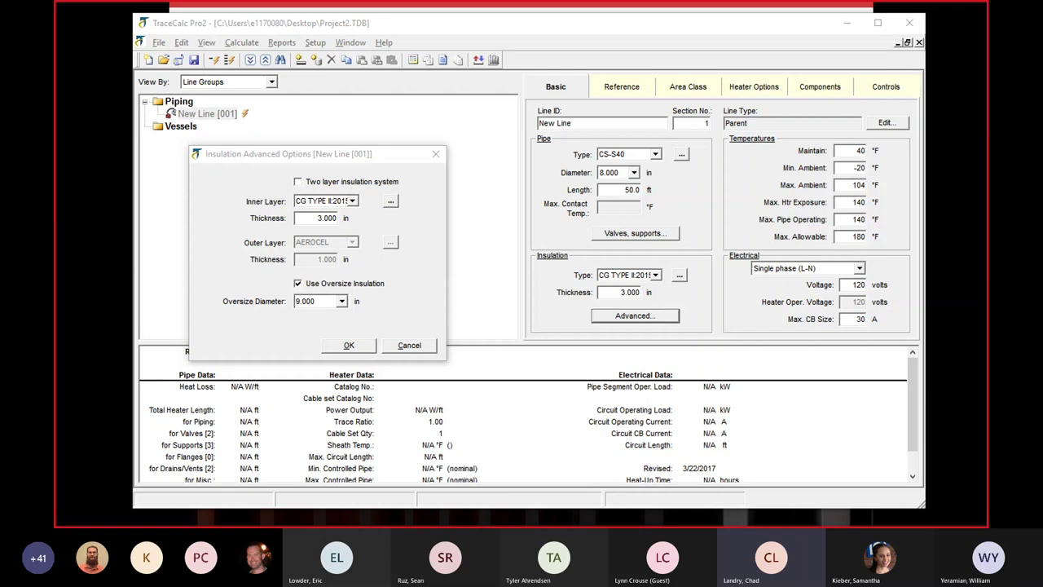
Step: Switch to Revu to consult the insulation oversize chart, return to TraceCalc Pro2, and accept the advanced insulation options
{"action": "key", "text": "alt+Tab"}
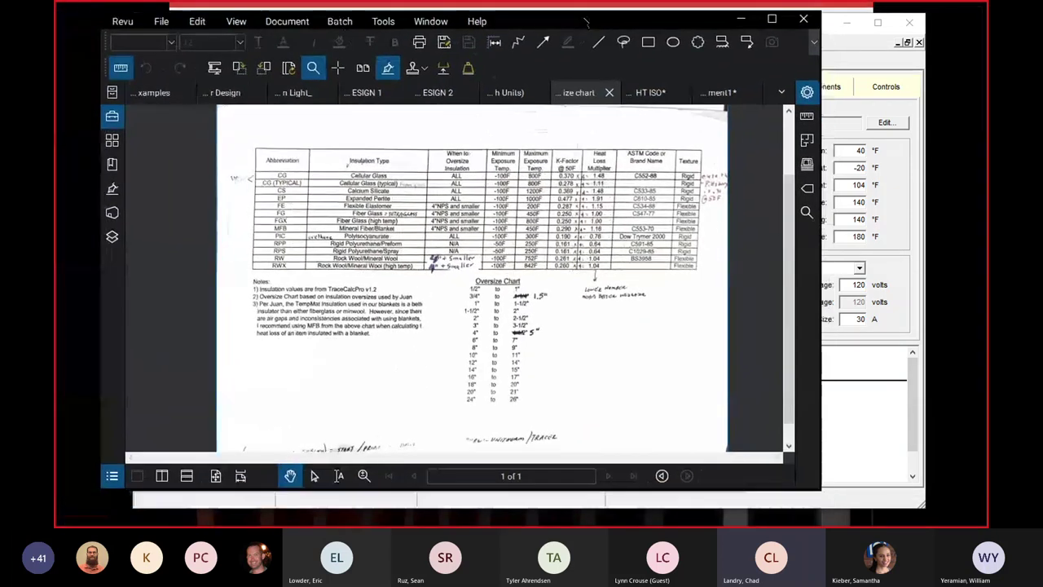
{"action": "left_click_drag", "start_coordinate": [603, 33], "coordinate": [607, 30]}
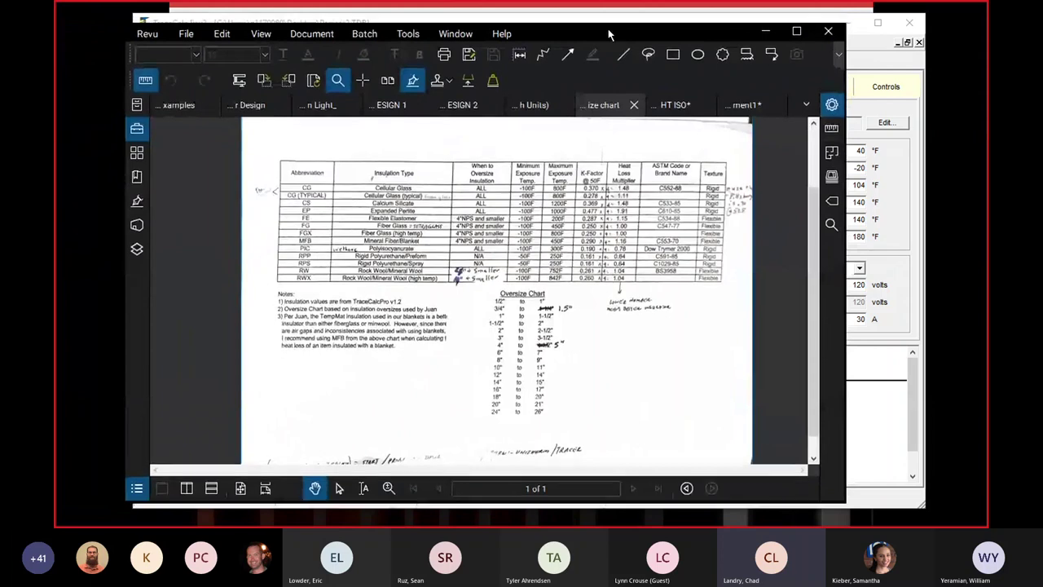
{"action": "double_click", "coordinate": [608, 26]}
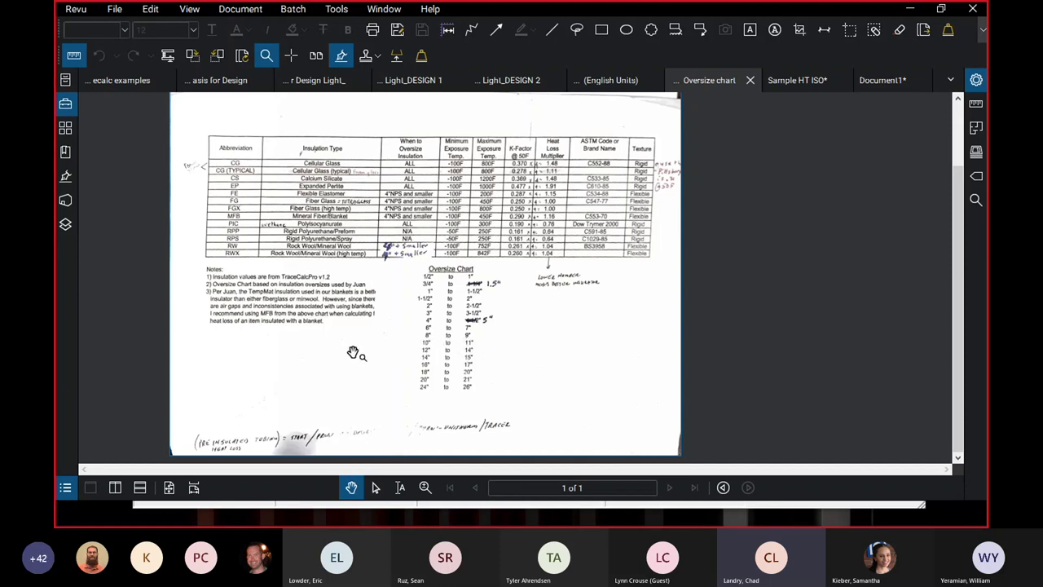
{"action": "key", "text": "alt+Tab"}
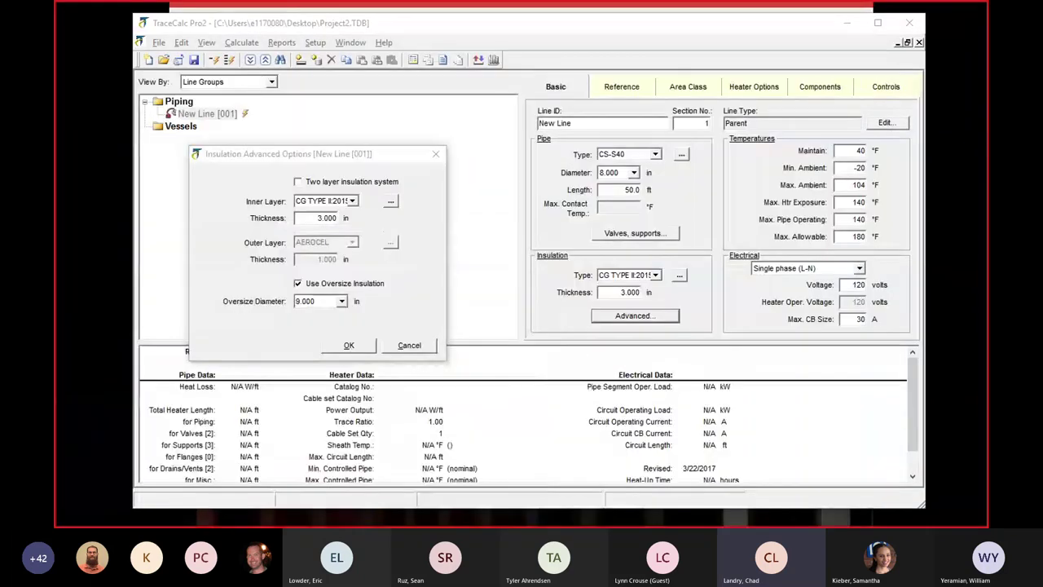
{"action": "left_click", "coordinate": [351, 346]}
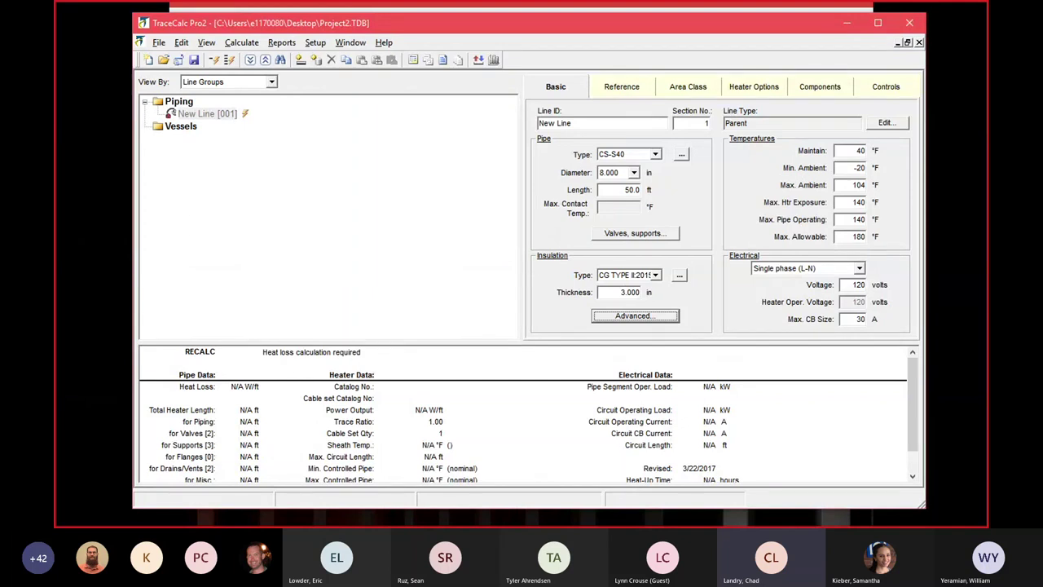
Step: Set the line's maintain temperature to 200 °F and its minimum ambient temperature to 15 °F
{"action": "key", "text": "alt+Tab"}
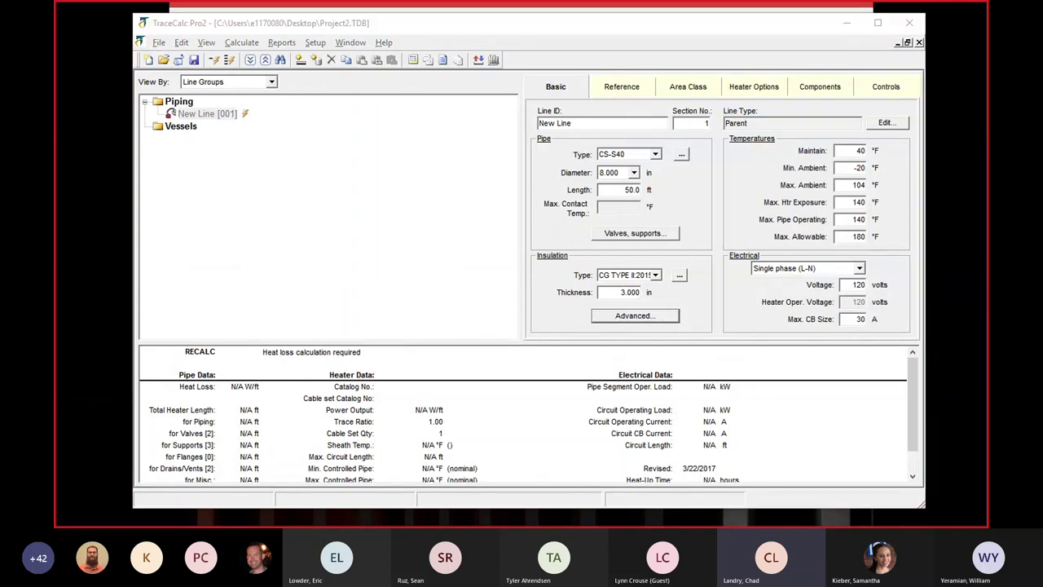
{"action": "double_click", "coordinate": [854, 151]}
{"action": "type", "text": "200"}
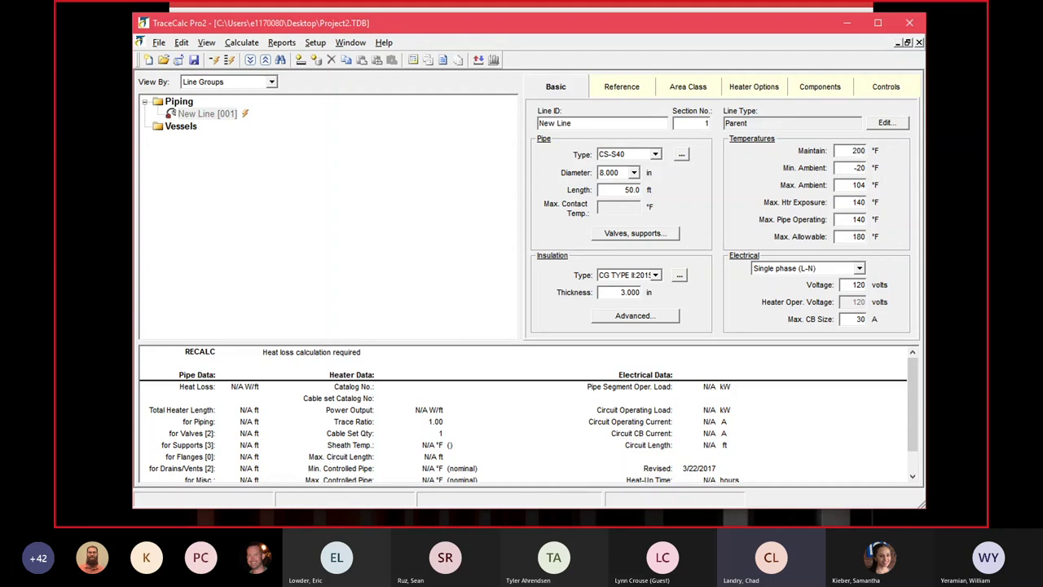
{"action": "double_click", "coordinate": [847, 168]}
{"action": "type", "text": "15"}
{"action": "left_click", "coordinate": [865, 168]}
{"action": "left_click_drag", "start_coordinate": [842, 203], "coordinate": [862, 203]}
{"action": "double_click", "coordinate": [842, 286]}
Step: Try a wind speed of 25 mph and the indoor location, return to outdoor, and select Organics as the chemical exposure
{"action": "left_click", "coordinate": [614, 98]}
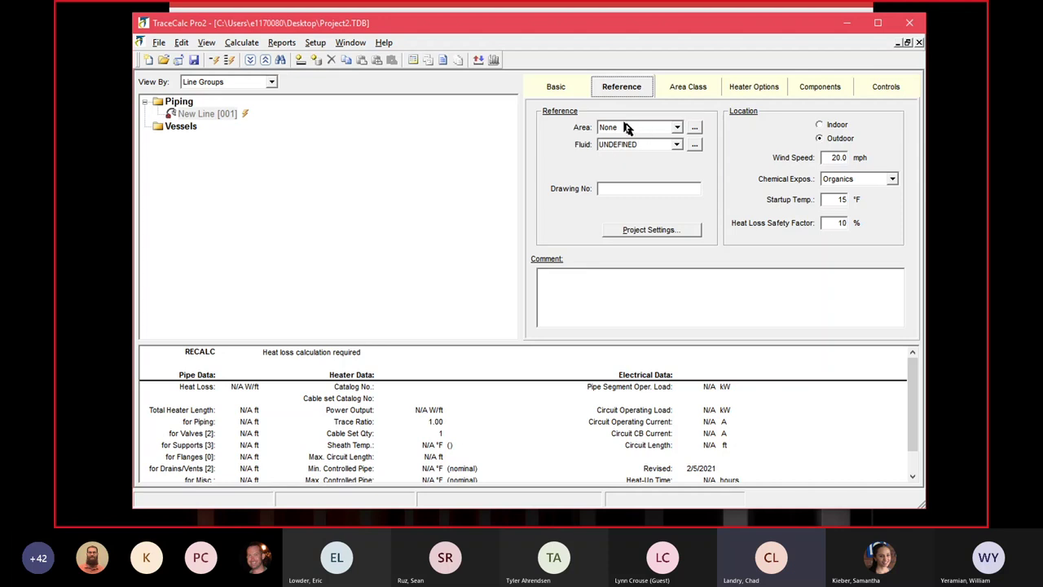
{"action": "left_click", "coordinate": [828, 157]}
{"action": "type", "text": "25"}
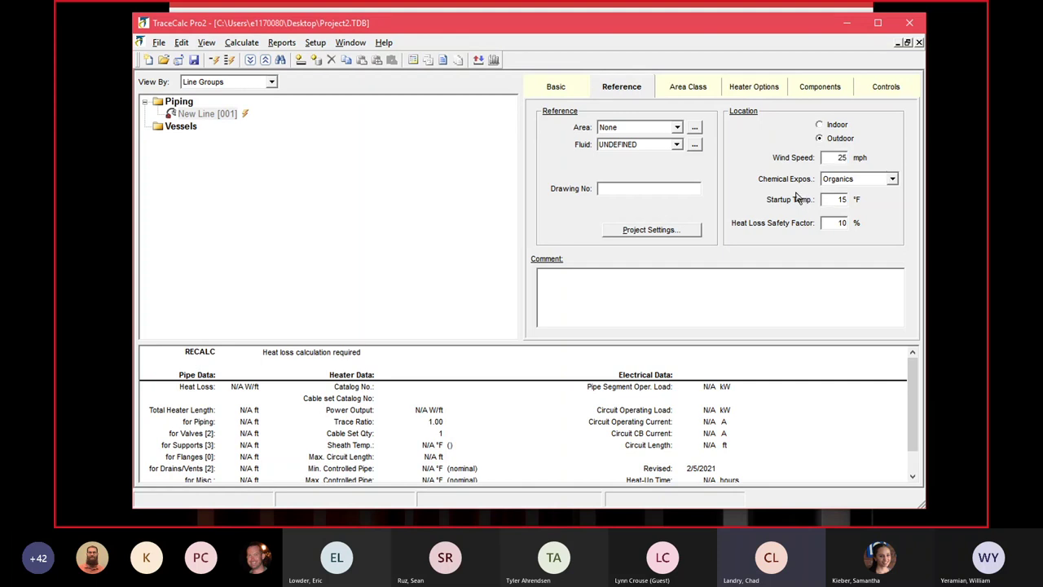
{"action": "left_click", "coordinate": [818, 124]}
{"action": "left_click", "coordinate": [819, 140]}
{"action": "left_click", "coordinate": [892, 180]}
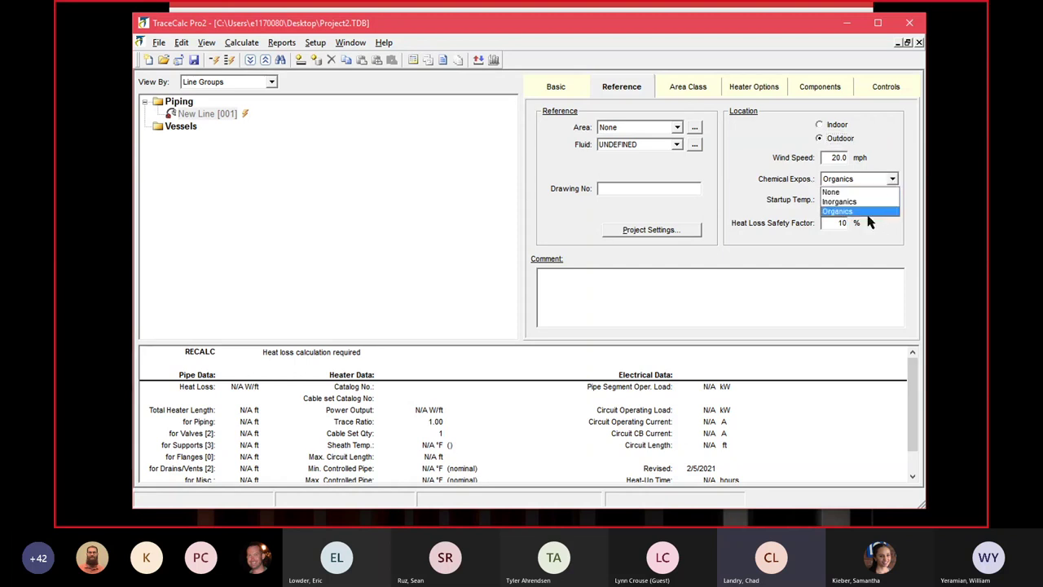
{"action": "left_click", "coordinate": [867, 214]}
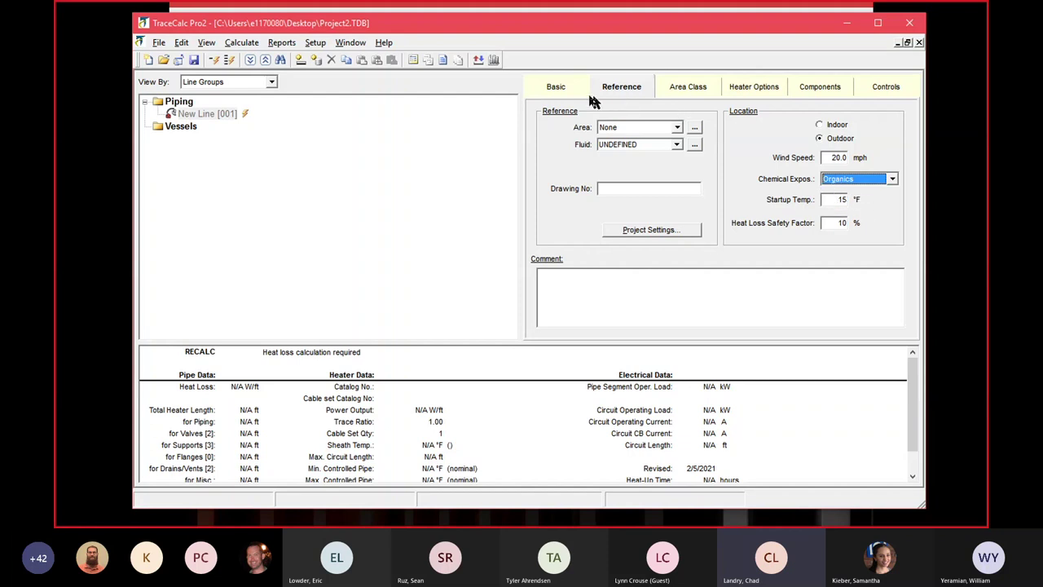
Step: Set the line's heat loss safety factor to 25 % in its location data
{"action": "left_click", "coordinate": [557, 89]}
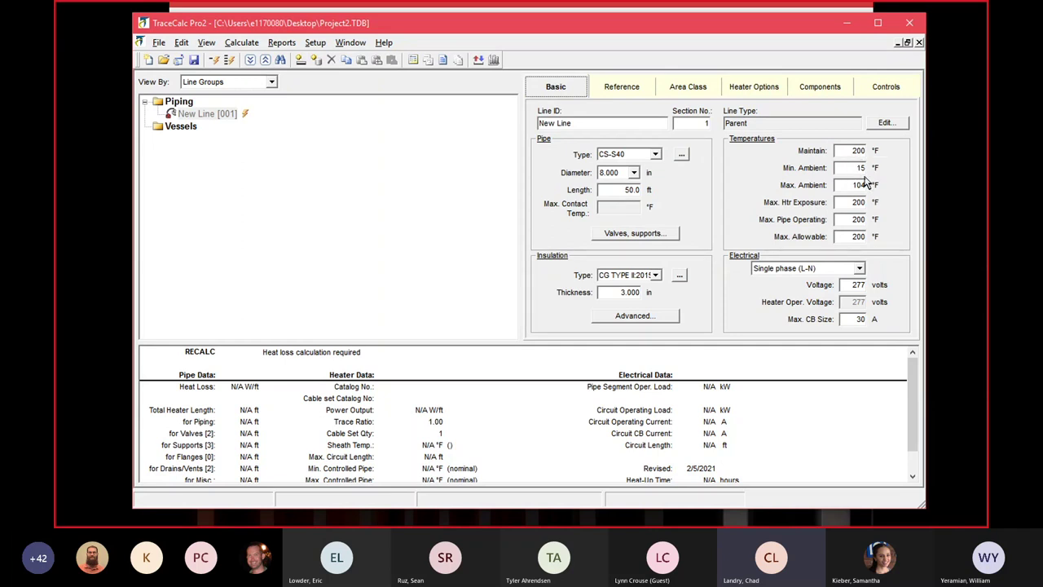
{"action": "left_click", "coordinate": [617, 89]}
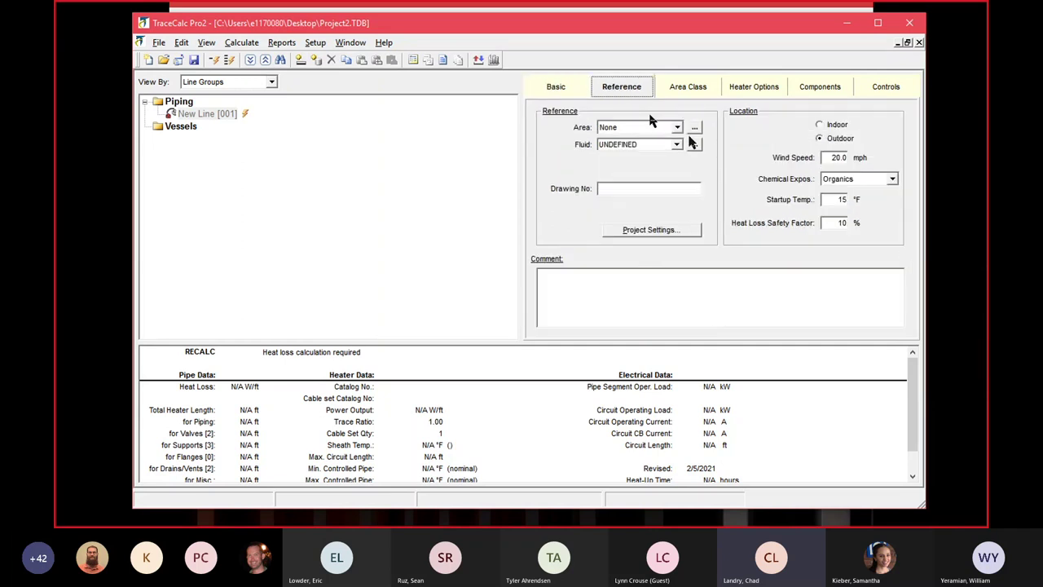
{"action": "double_click", "coordinate": [836, 225]}
Step: Base the area class design on a specified auto-ignition temperature and try to turn on control limited design
{"action": "left_click", "coordinate": [676, 89]}
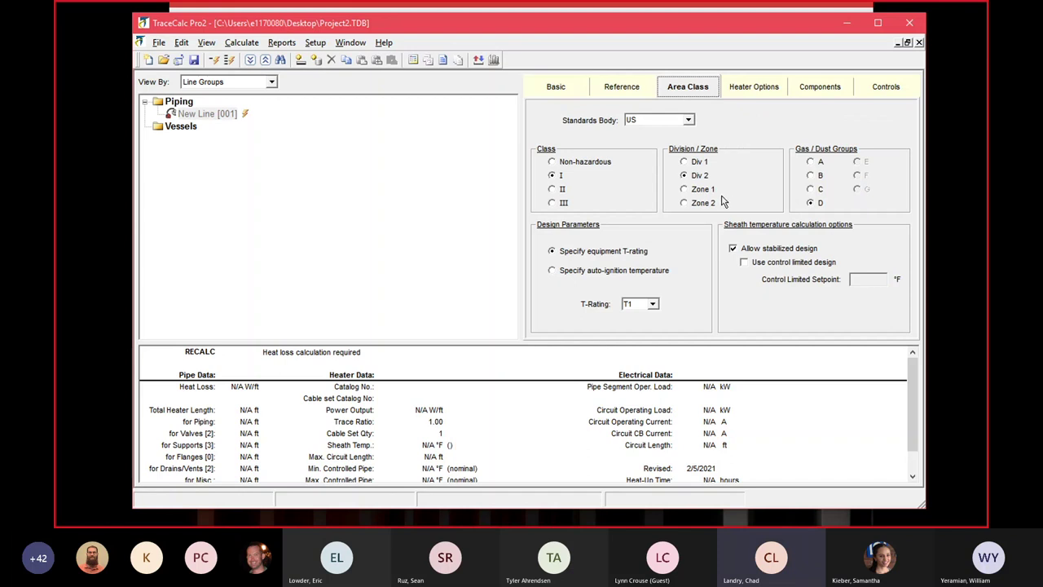
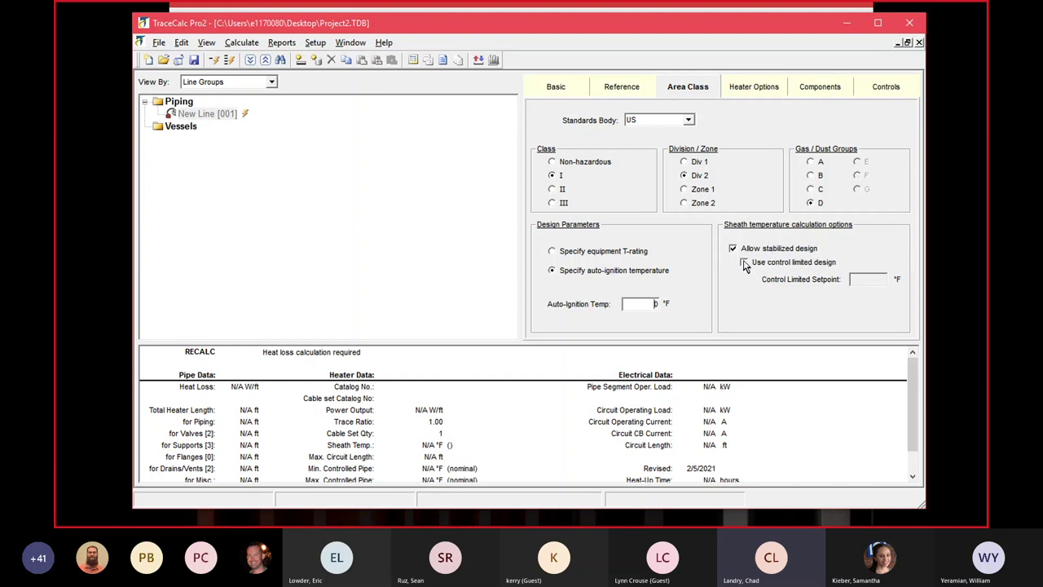
{"action": "left_click", "coordinate": [744, 264]}
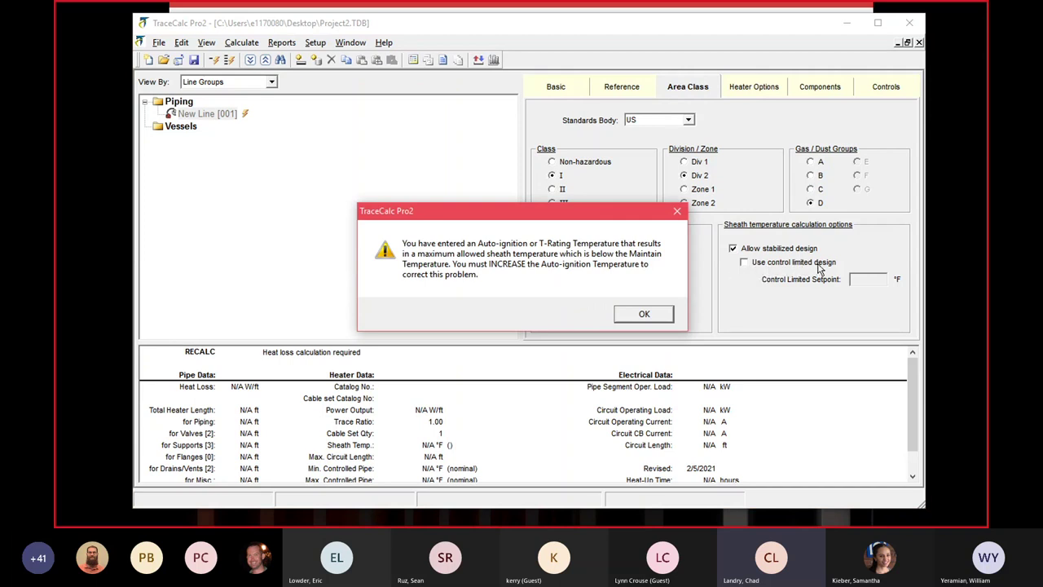
{"action": "left_click", "coordinate": [661, 312]}
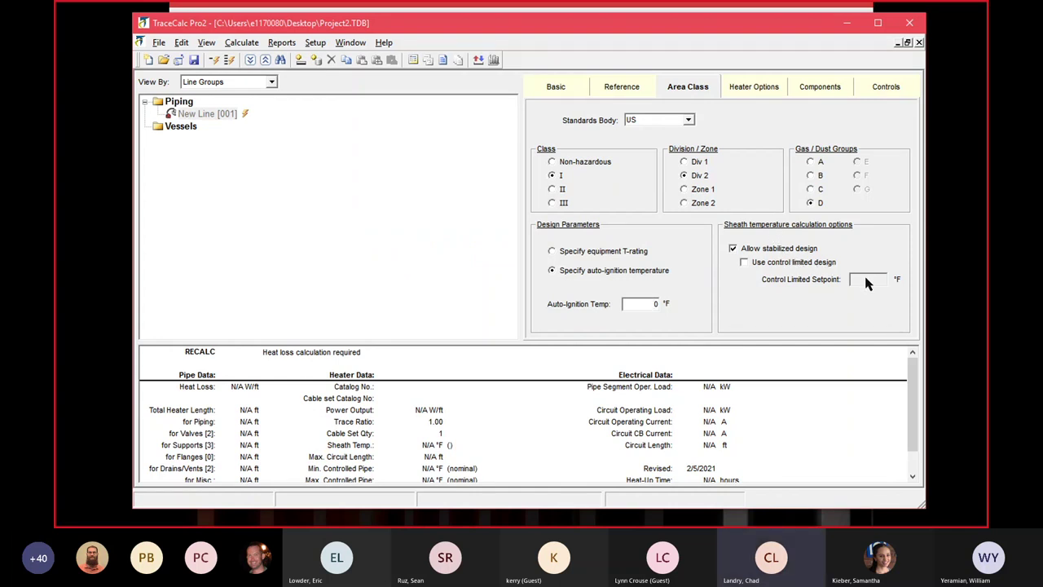
{"action": "left_click", "coordinate": [558, 90]}
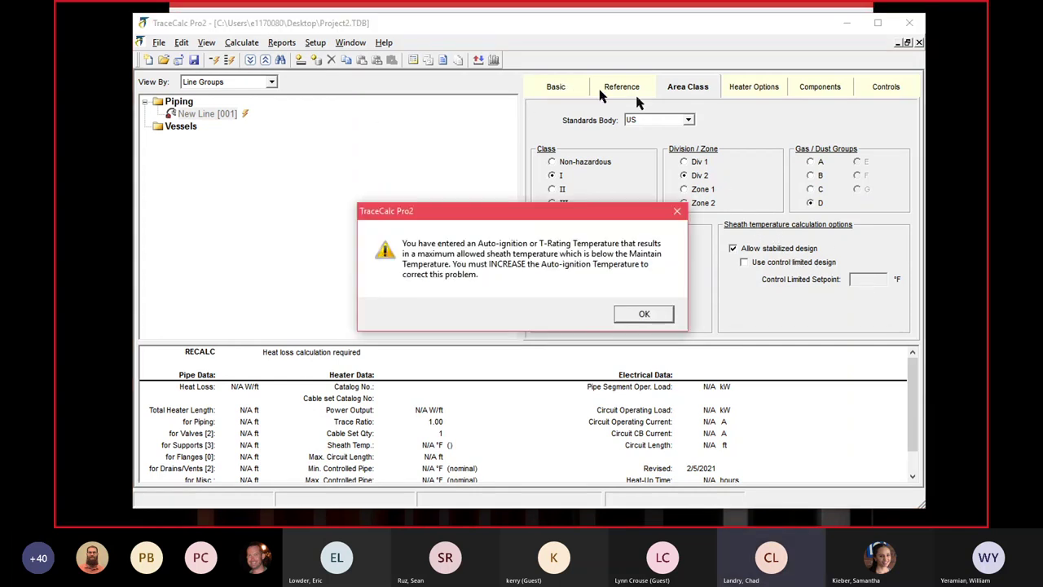
{"action": "key", "text": "Return"}
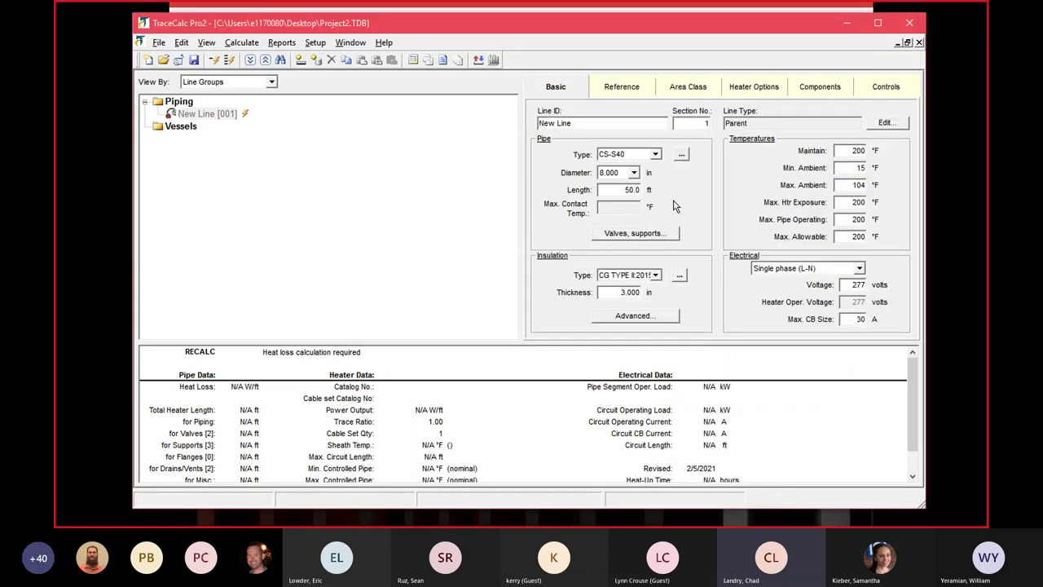
Step: Return to the line's area class data and enable control limited design for the sheath temperature calculation
{"action": "left_click", "coordinate": [624, 91]}
{"action": "left_click", "coordinate": [546, 90]}
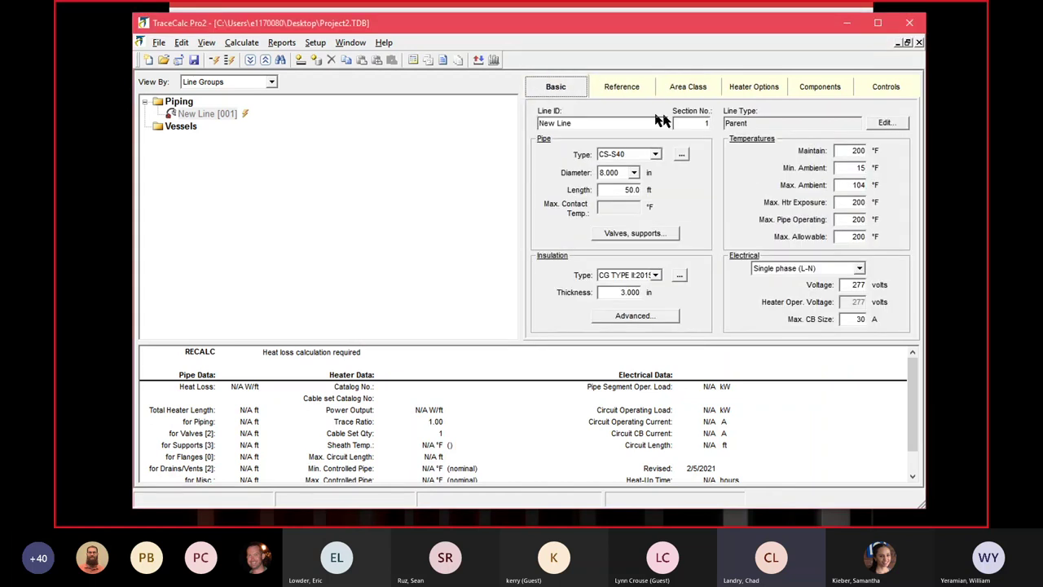
{"action": "left_click", "coordinate": [633, 92]}
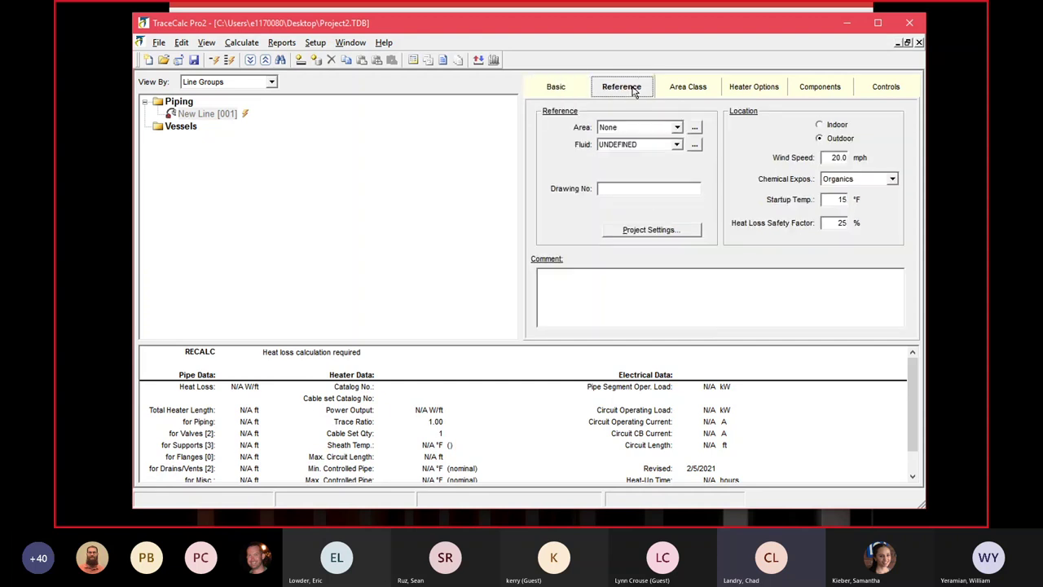
{"action": "left_click", "coordinate": [689, 92]}
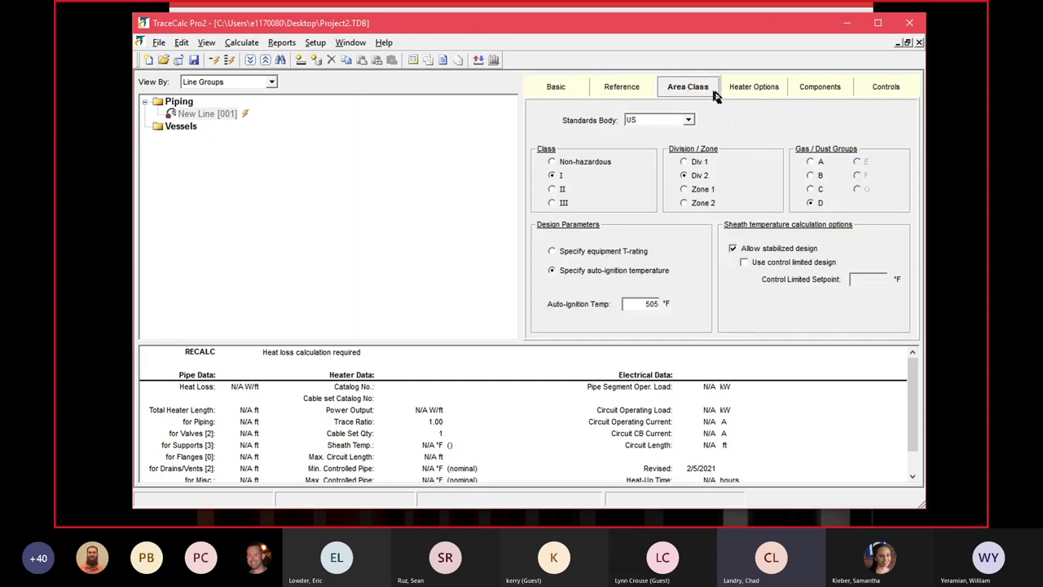
{"action": "left_click", "coordinate": [744, 262]}
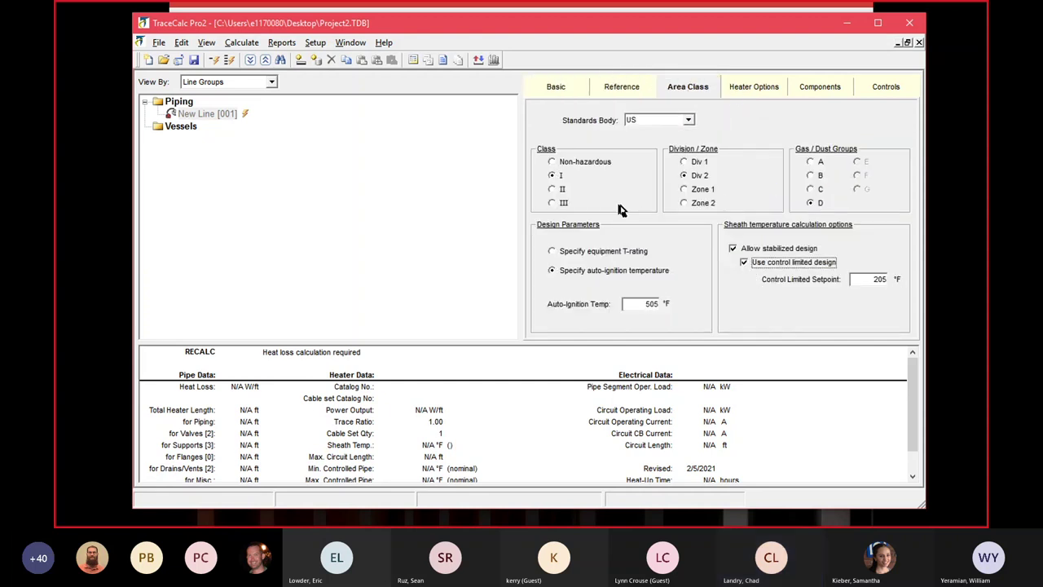
Step: Set the line's heater category to Series Heating Cables
{"action": "left_click", "coordinate": [757, 87]}
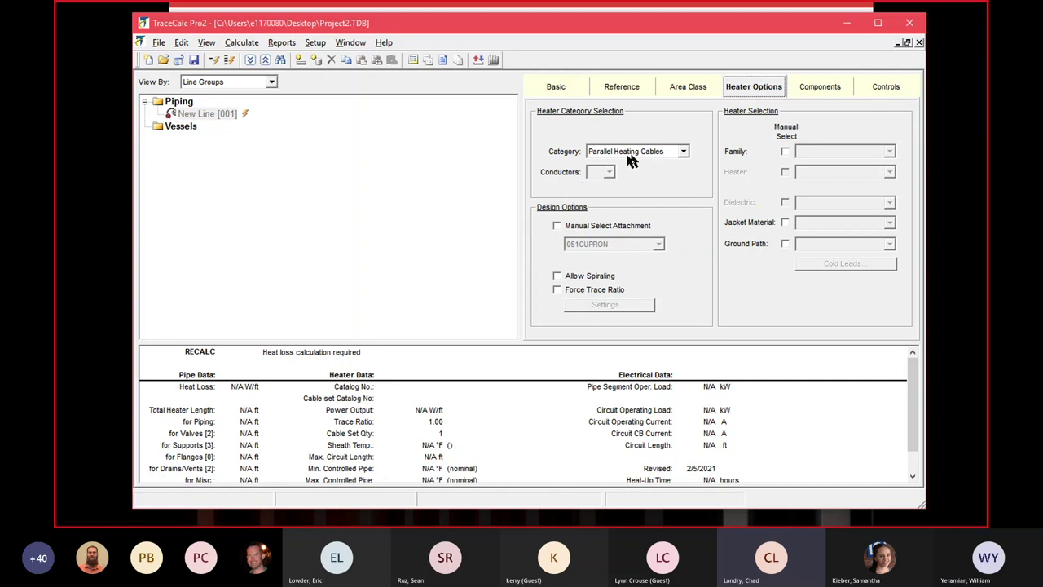
{"action": "left_click", "coordinate": [684, 152]}
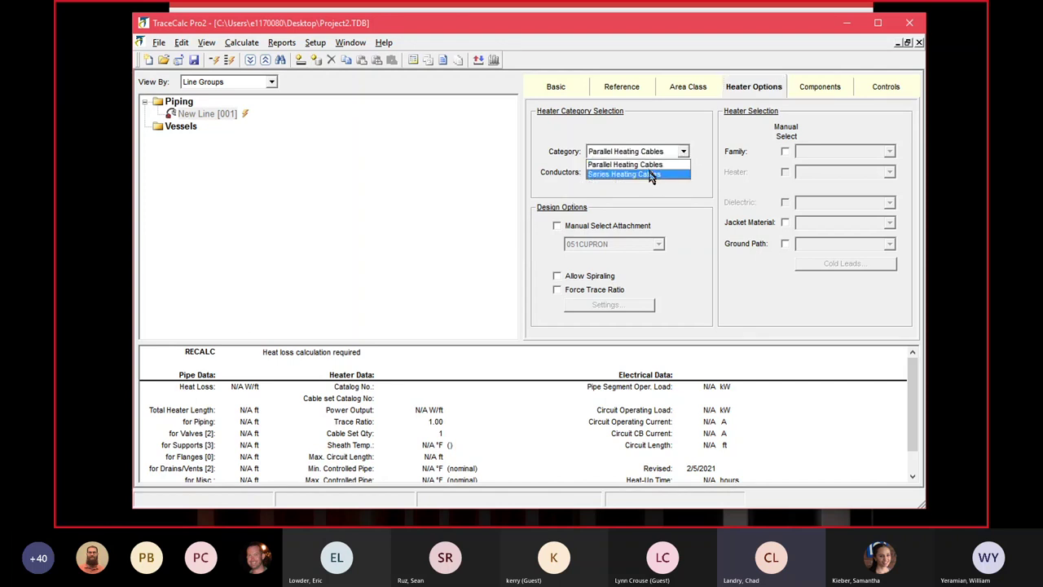
{"action": "left_click", "coordinate": [655, 174]}
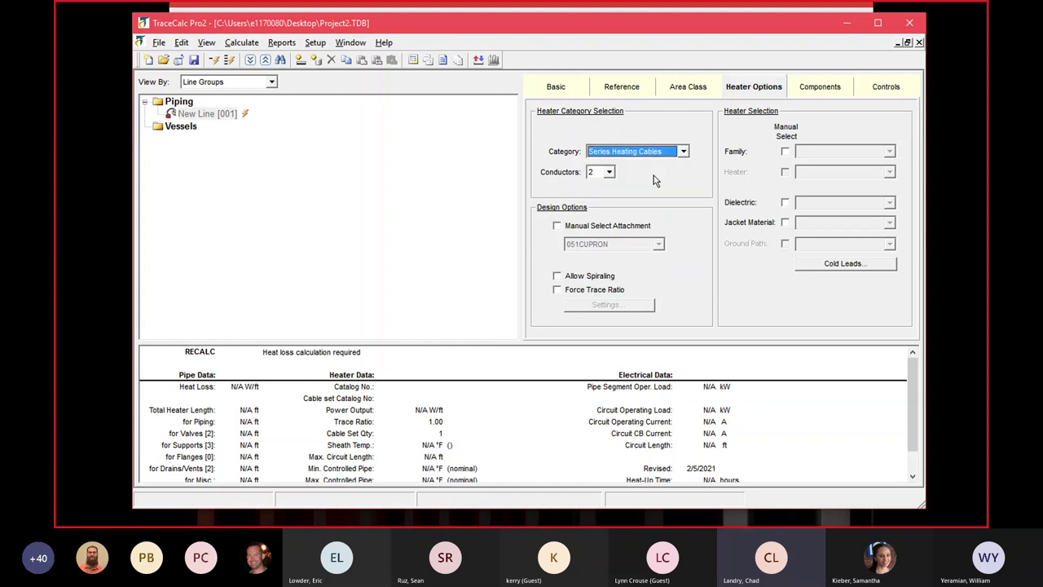
Step: Try manually selecting the XMI-A 300V heater family and forcing the trace ratio, switching each option back off
{"action": "left_click", "coordinate": [785, 151]}
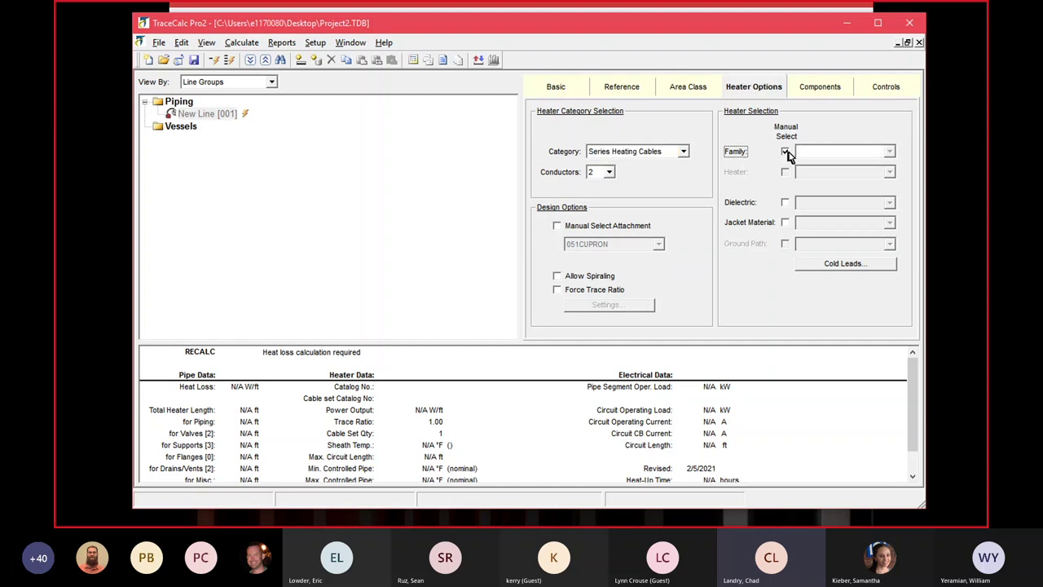
{"action": "left_click", "coordinate": [890, 152]}
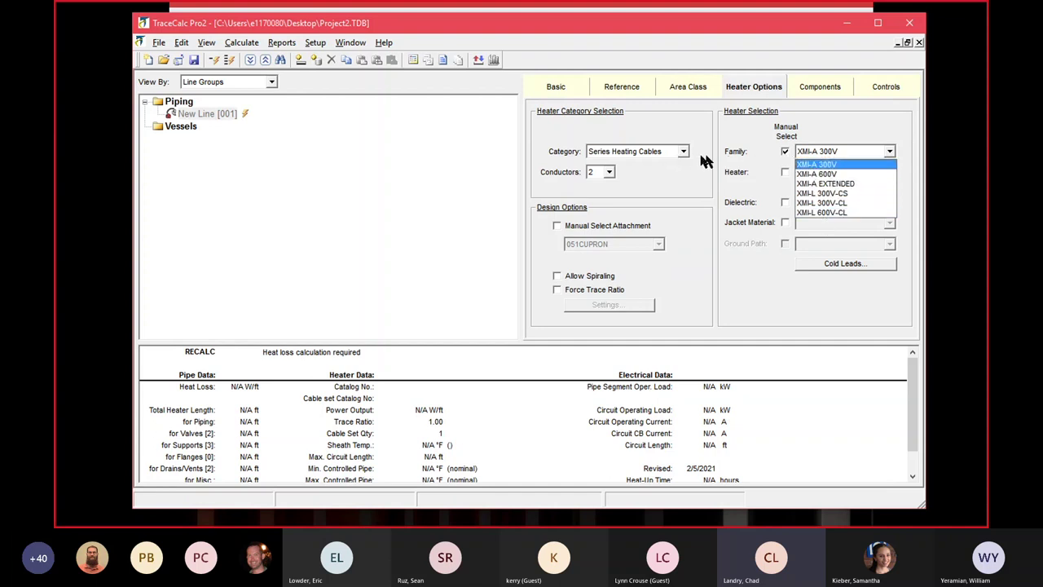
{"action": "left_click", "coordinate": [785, 155]}
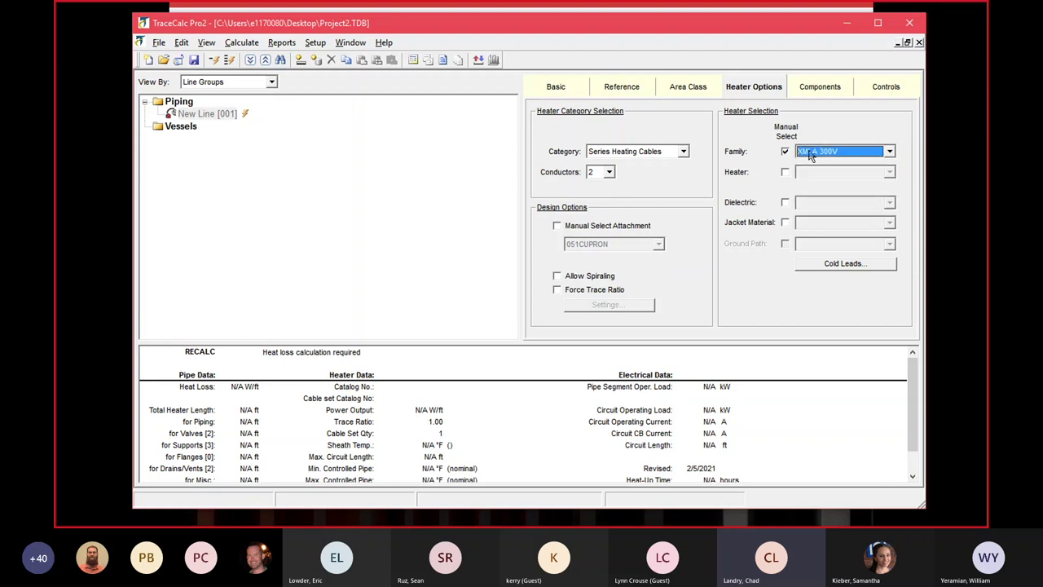
{"action": "left_click", "coordinate": [786, 155]}
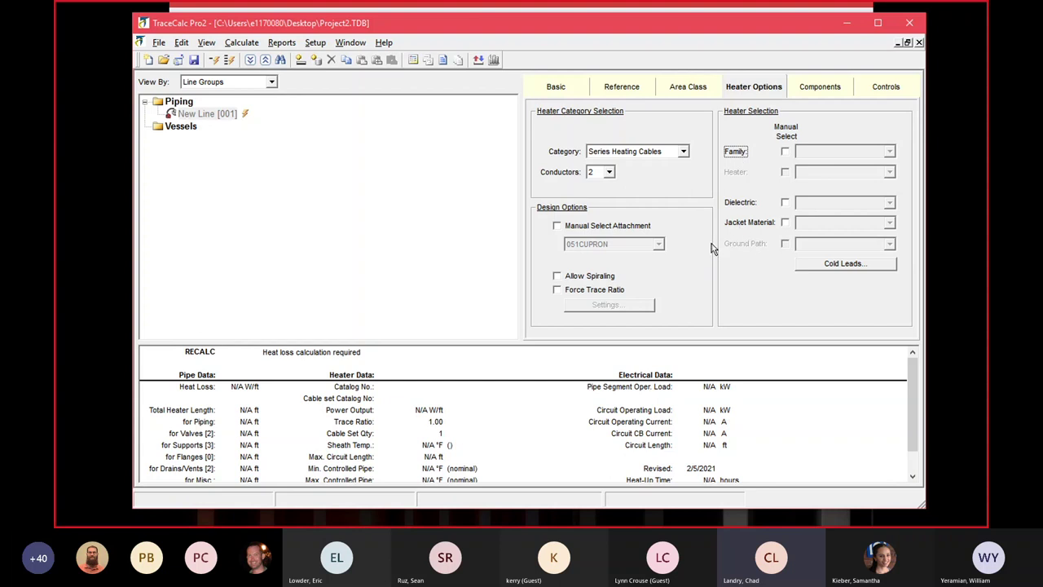
{"action": "left_click", "coordinate": [557, 290]}
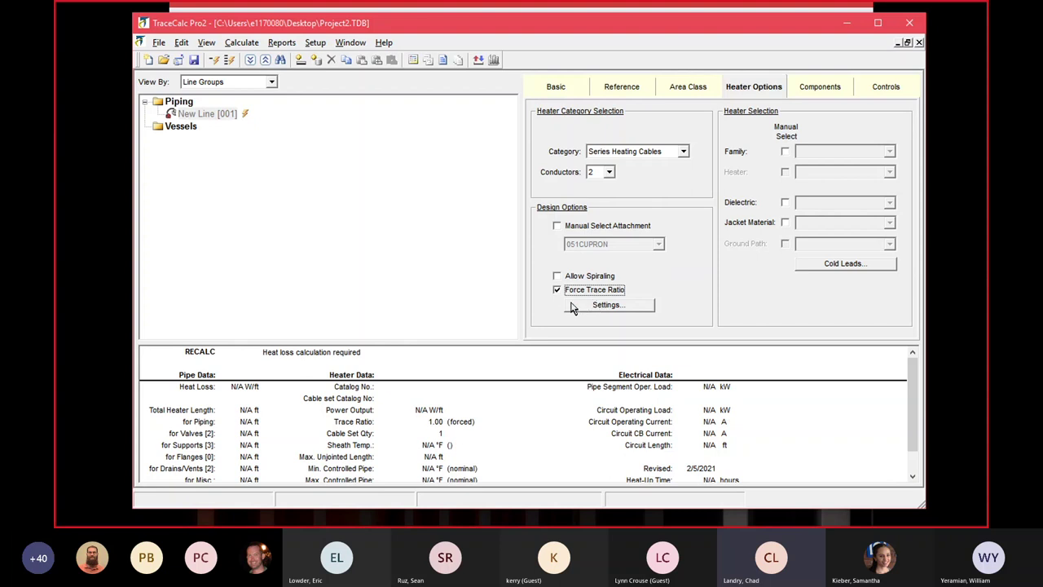
{"action": "left_click", "coordinate": [556, 290]}
Step: Examine the power and end seal component options and attributes available for the line
{"action": "left_click", "coordinate": [821, 88]}
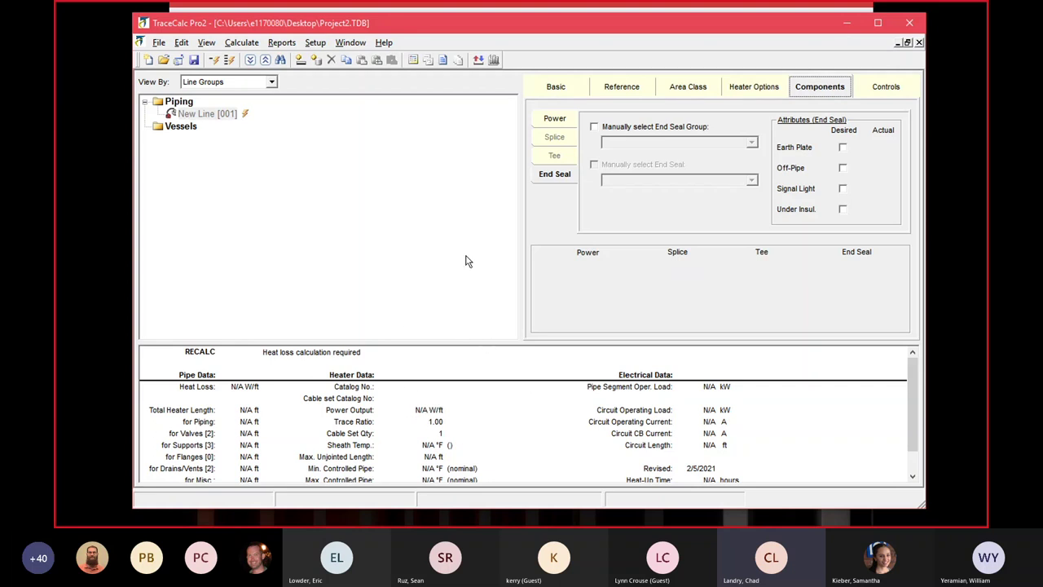
{"action": "left_click", "coordinate": [554, 122]}
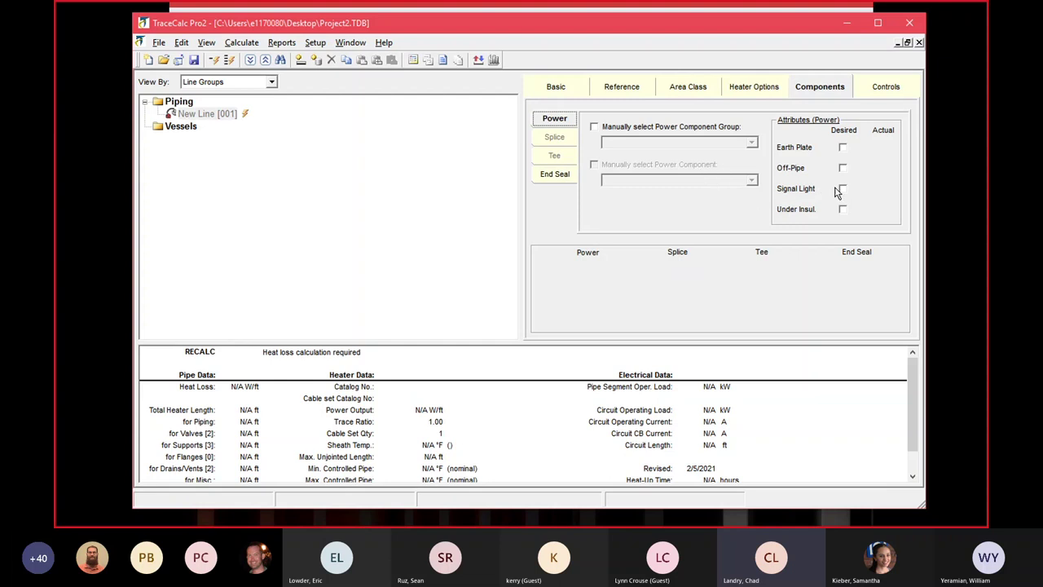
{"action": "left_click", "coordinate": [555, 174]}
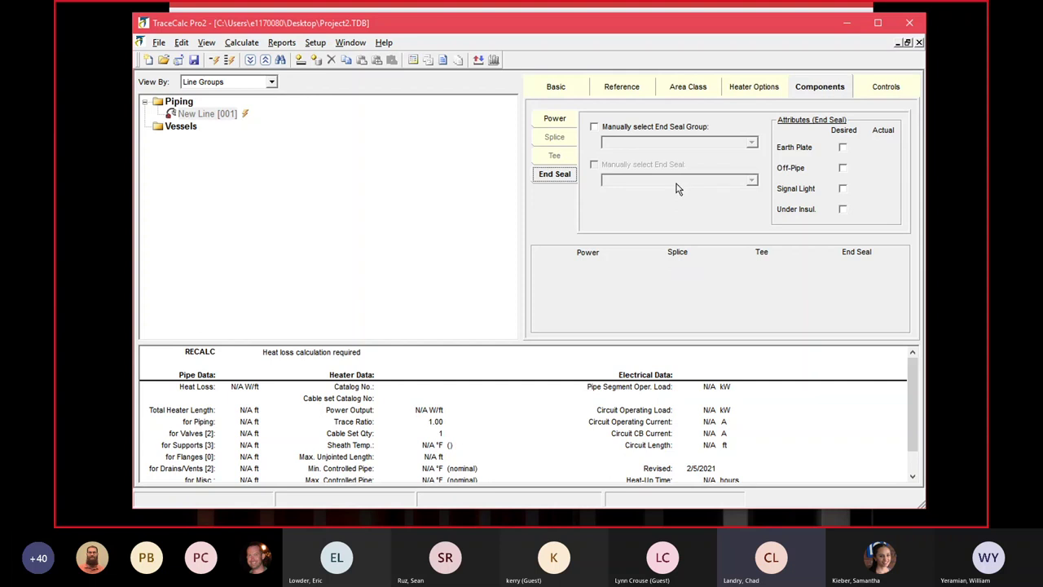
Step: Try Uncontrolled as the line's control method
{"action": "left_click", "coordinate": [887, 88]}
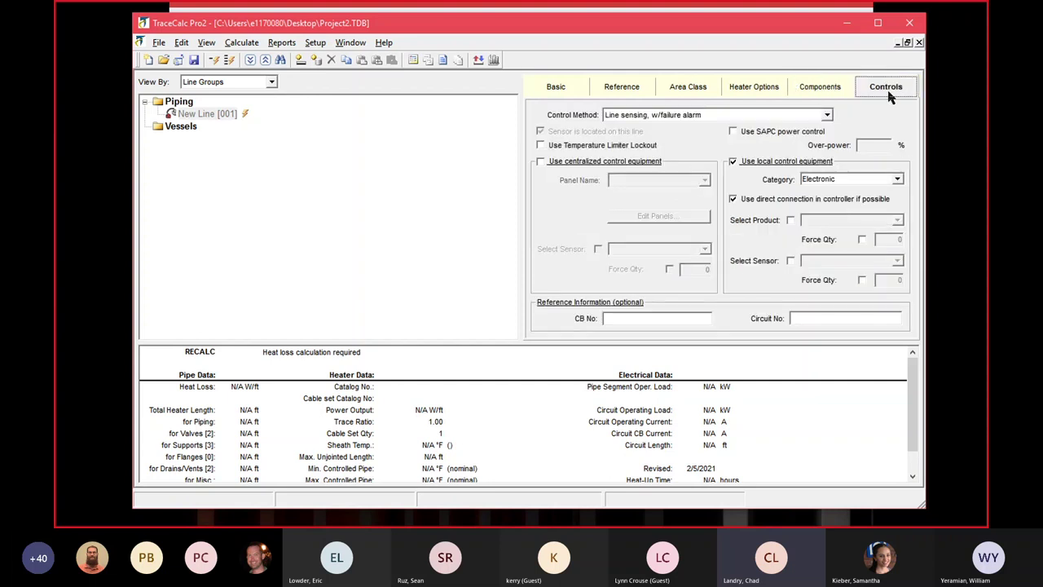
{"action": "left_click", "coordinate": [822, 118]}
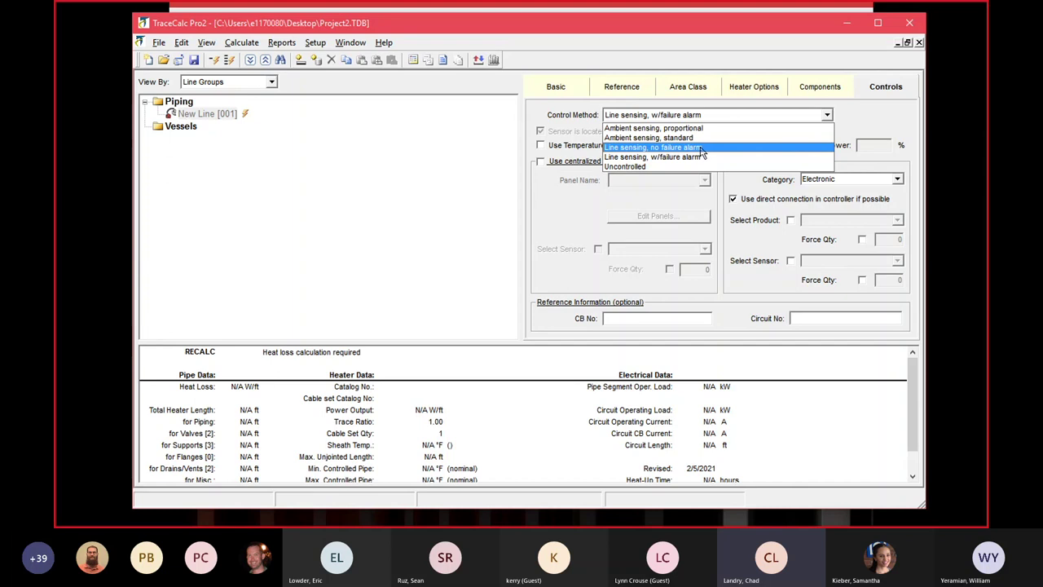
{"action": "left_click", "coordinate": [641, 168]}
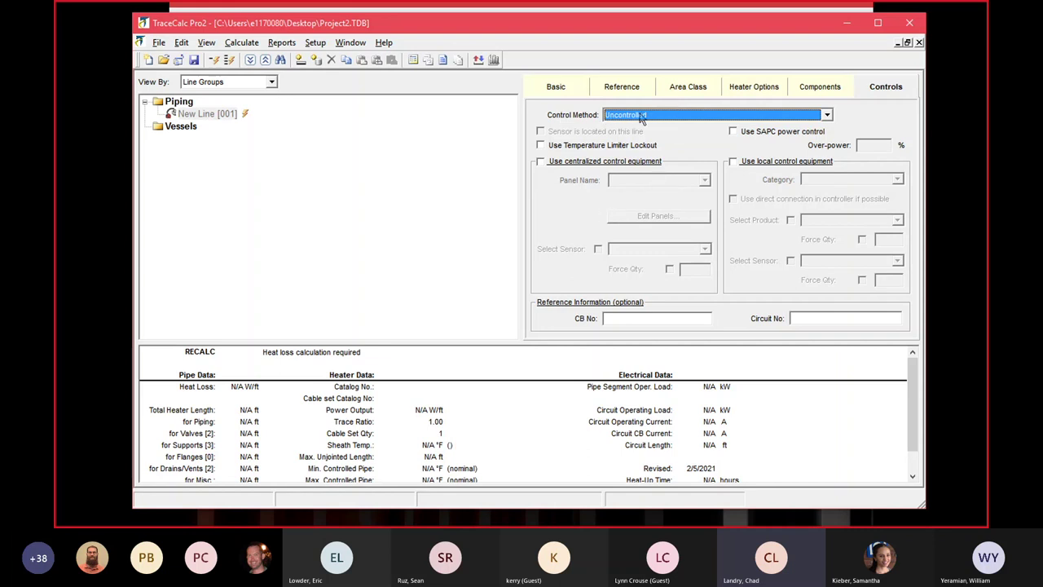
{"action": "left_click", "coordinate": [401, 242]}
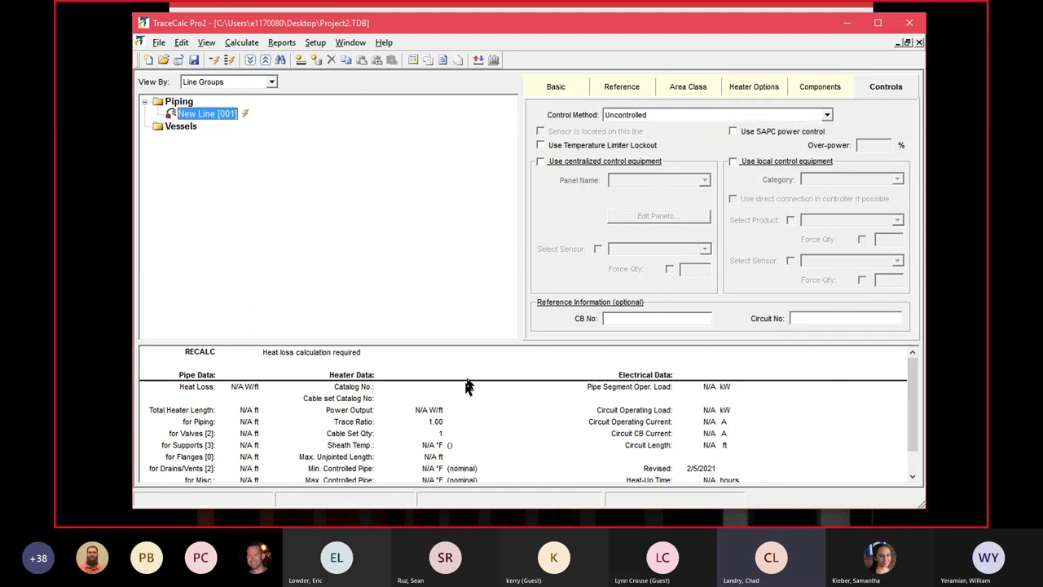
Step: Try line sensing with no failure alarm, and set the line's control method to Line sensing, w/failure alarm
{"action": "left_click_drag", "start_coordinate": [466, 343], "coordinate": [466, 312]}
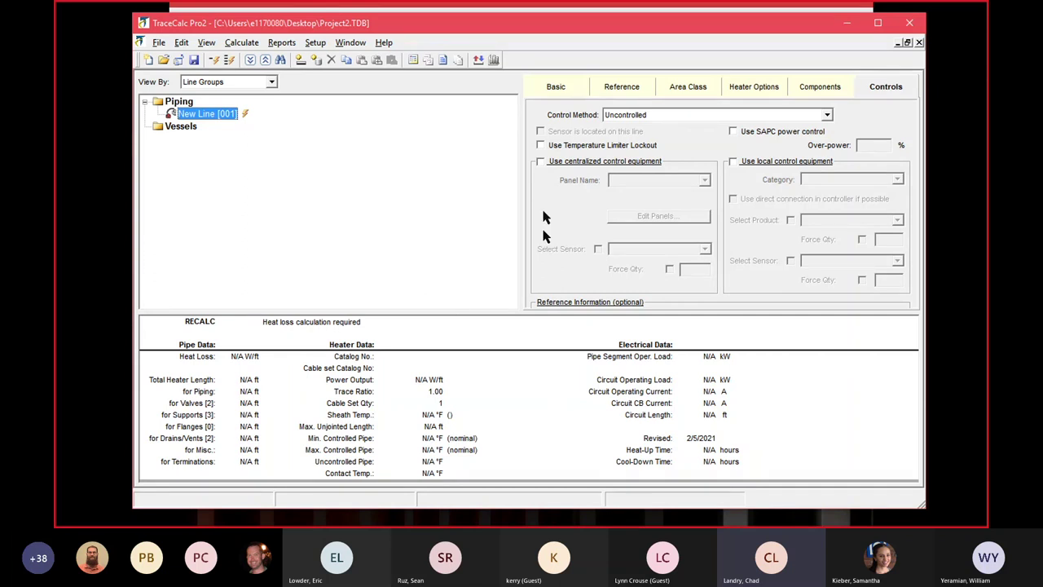
{"action": "left_click", "coordinate": [827, 115]}
{"action": "left_click", "coordinate": [827, 118]}
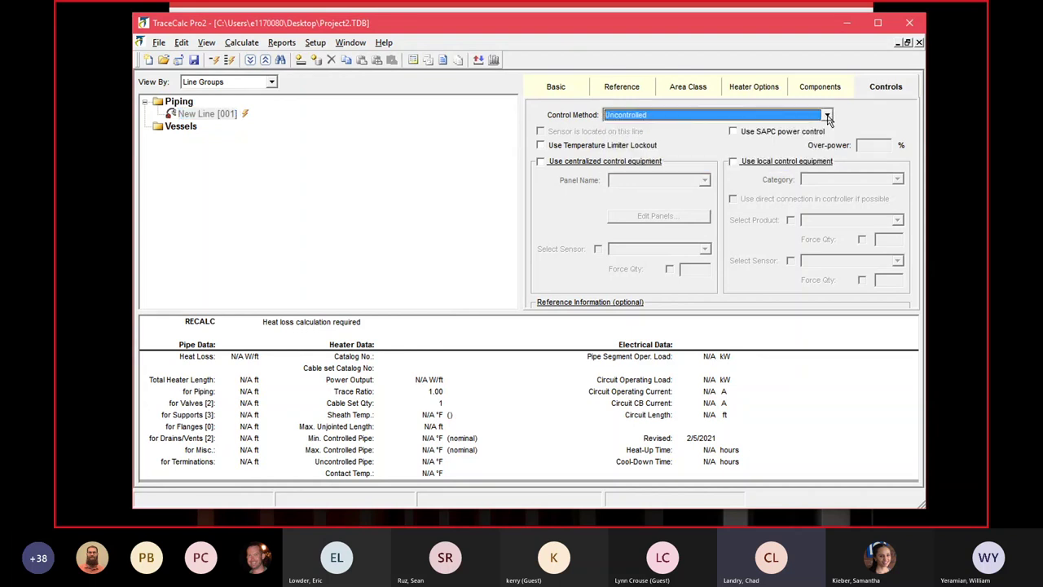
{"action": "left_click", "coordinate": [827, 115]}
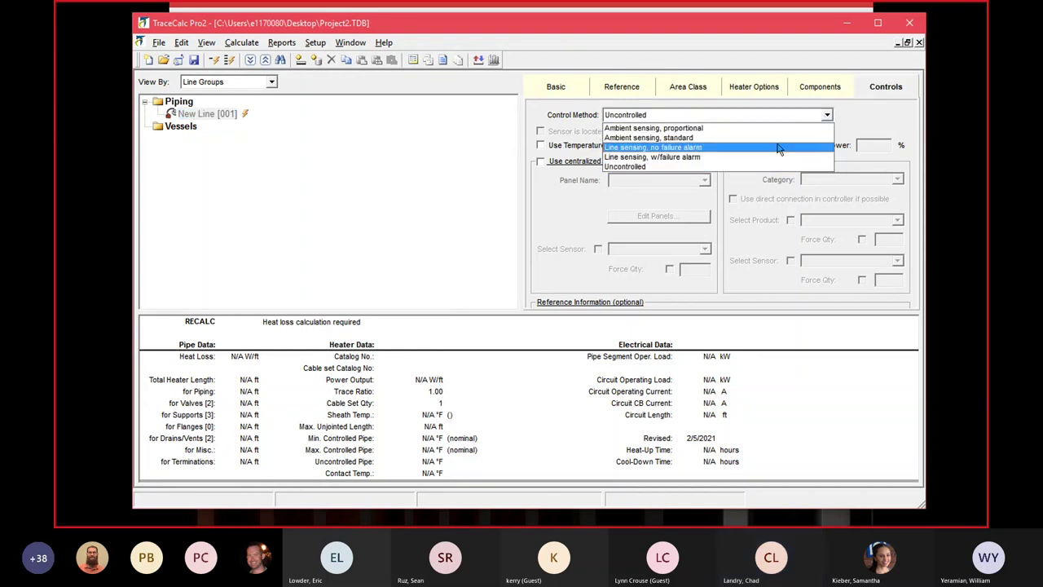
{"action": "left_click", "coordinate": [643, 150]}
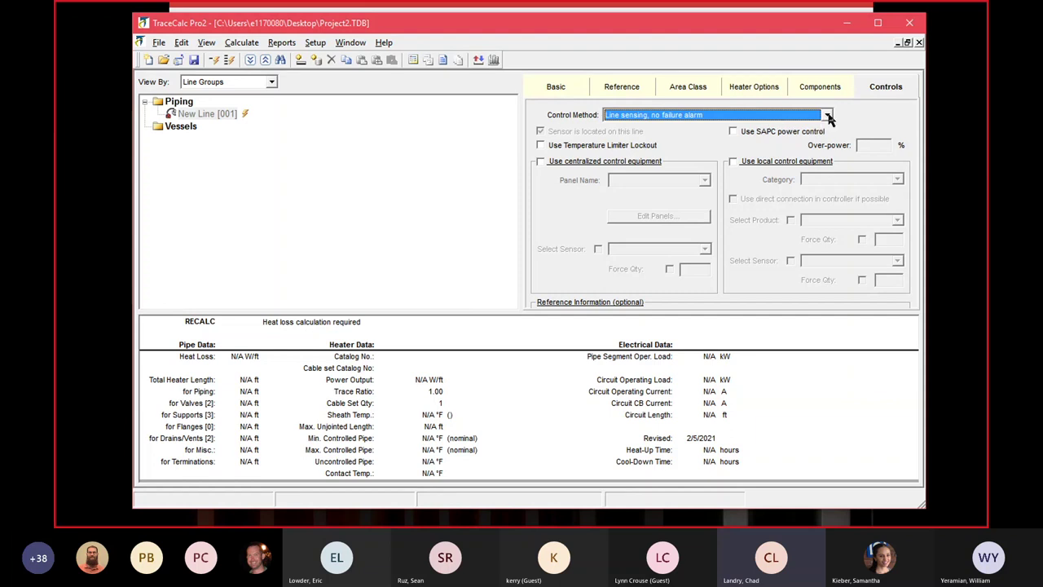
{"action": "left_click", "coordinate": [827, 118]}
{"action": "left_click", "coordinate": [769, 158]}
{"action": "left_click", "coordinate": [435, 222]}
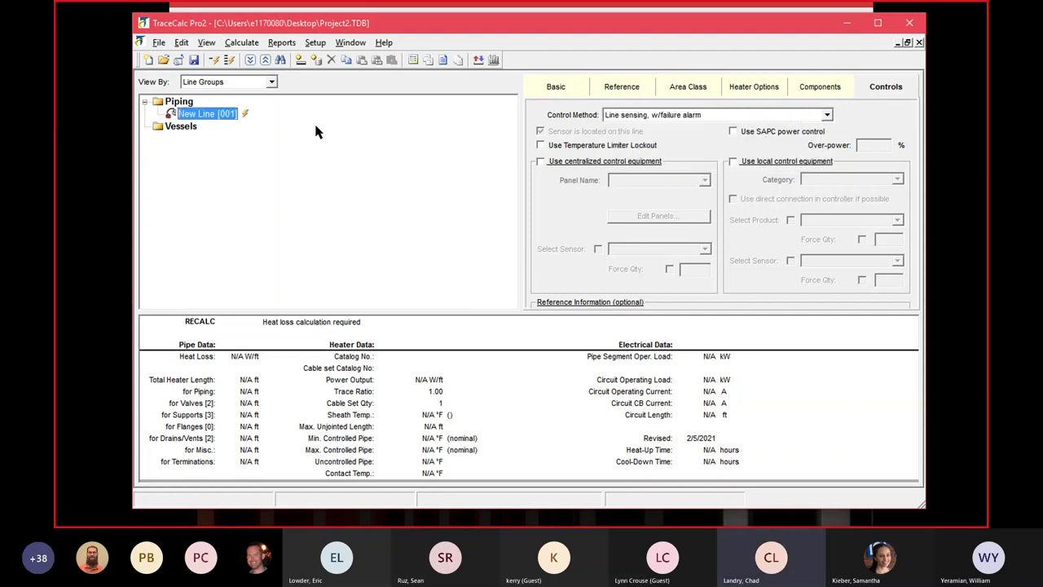
Step: Rename the line as 8" pipe and run its heat loss and heater design calculation
{"action": "left_click", "coordinate": [567, 93]}
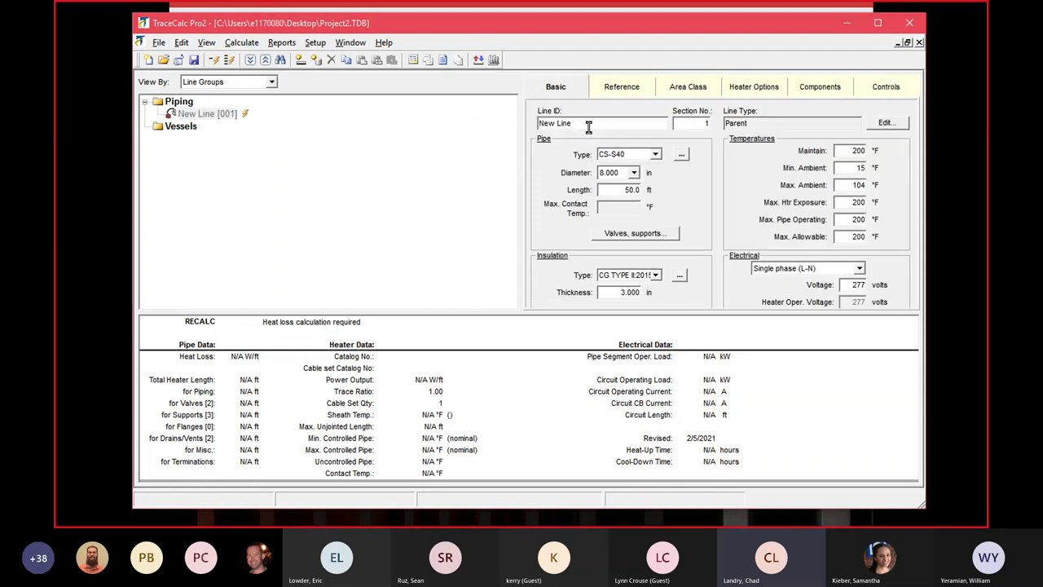
{"action": "left_click_drag", "start_coordinate": [588, 128], "coordinate": [484, 134]}
{"action": "type", "text": "8\" pipe"}
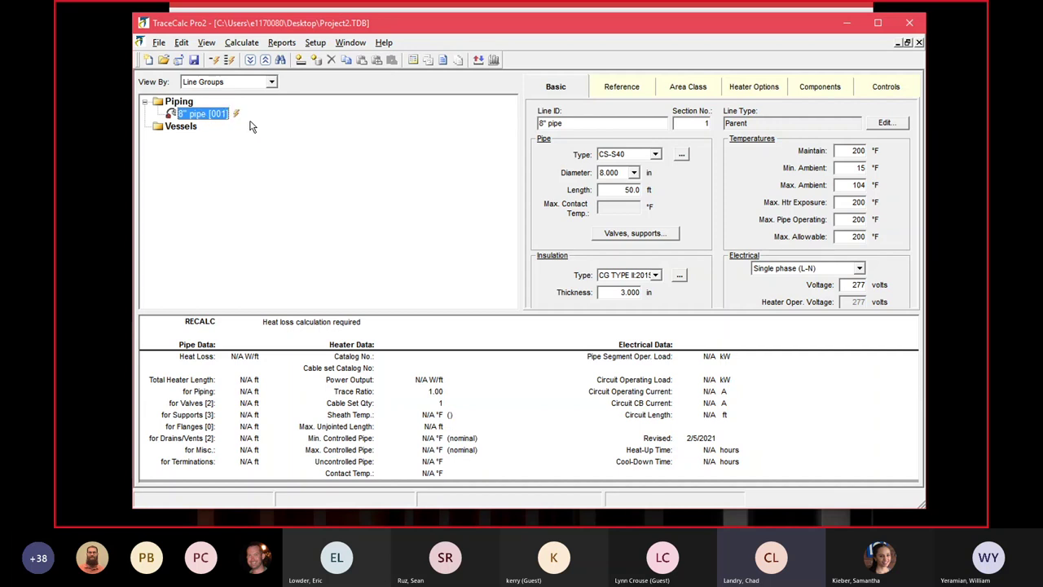
{"action": "left_click", "coordinate": [214, 61]}
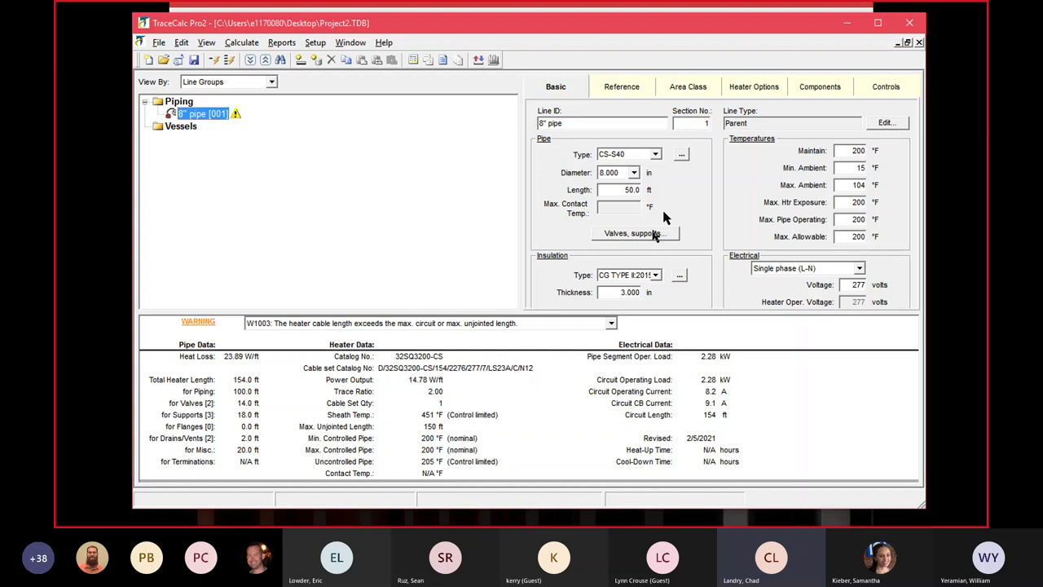
Step: Change the line's heater category to Parallel Heating Cables and recalculate the line
{"action": "left_click", "coordinate": [751, 91]}
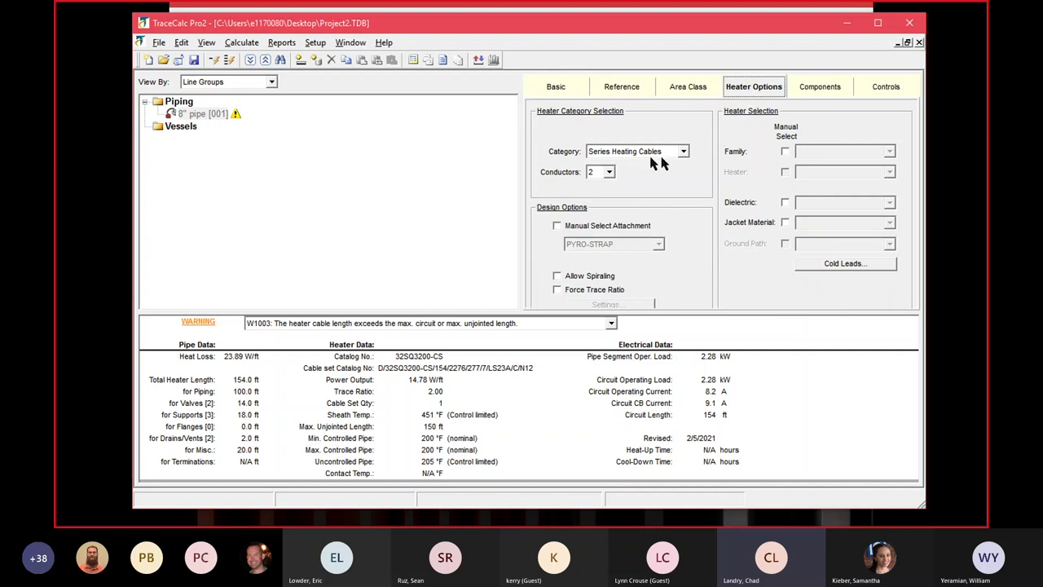
{"action": "left_click", "coordinate": [685, 154]}
{"action": "left_click", "coordinate": [658, 169]}
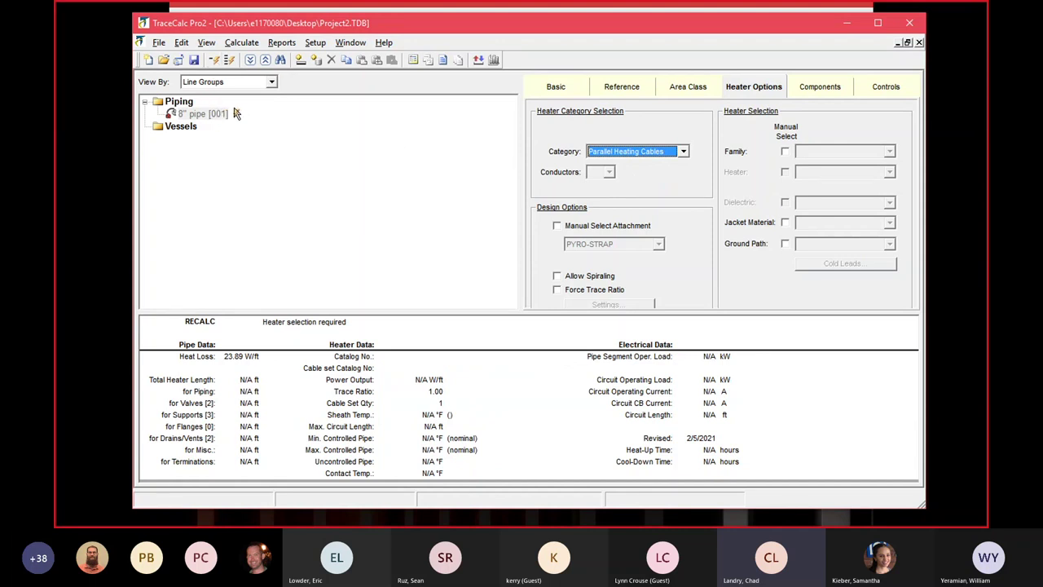
{"action": "left_click", "coordinate": [264, 124]}
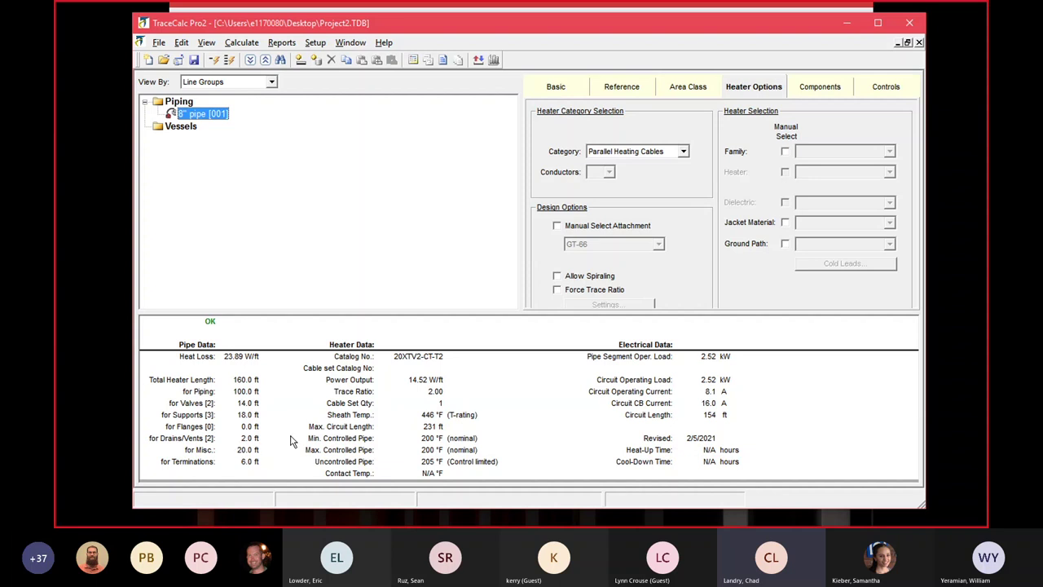
Step: Set the line's miscellaneous fixed heater length allowance to 0 ft in its heat sinks and recalculate the line
{"action": "left_click", "coordinate": [615, 92]}
{"action": "left_click", "coordinate": [683, 101]}
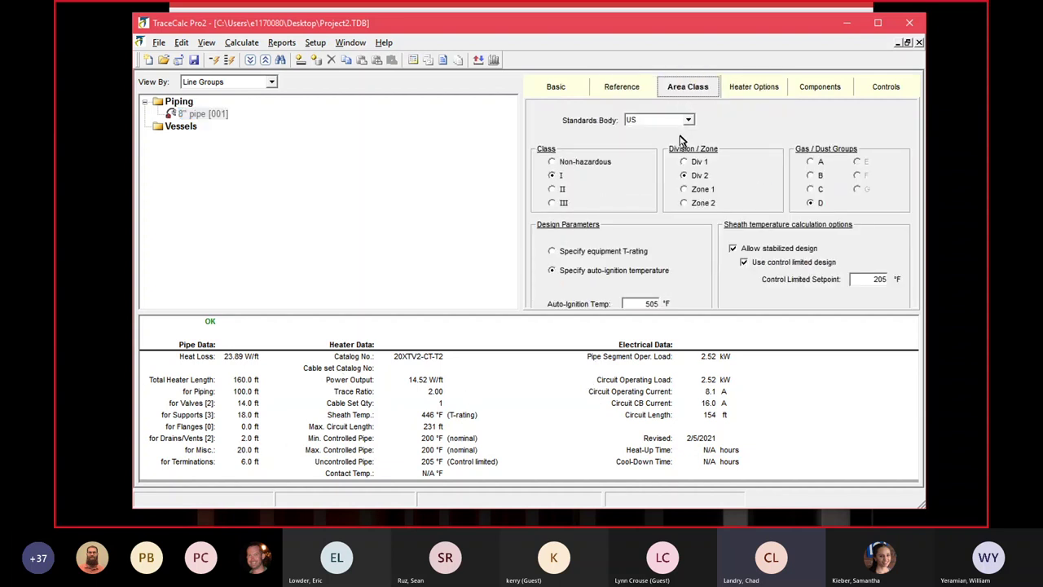
{"action": "left_click", "coordinate": [745, 92]}
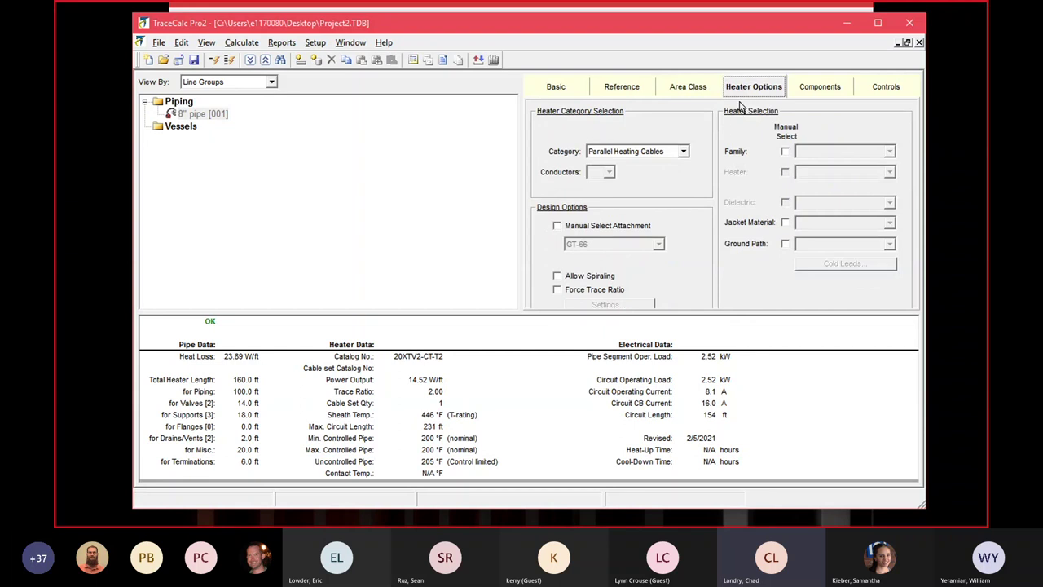
{"action": "left_click", "coordinate": [551, 88]}
{"action": "left_click", "coordinate": [611, 237]}
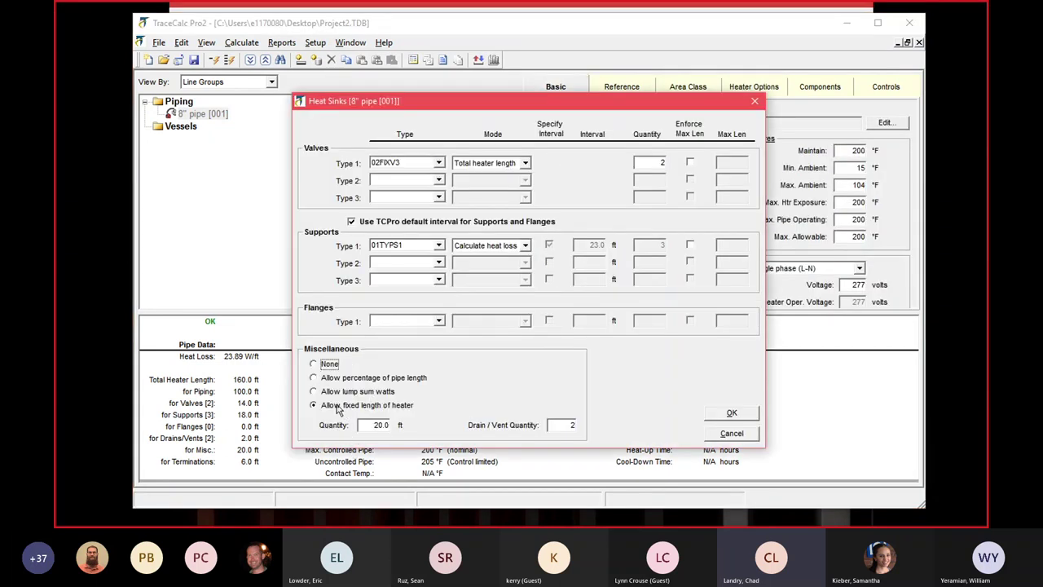
{"action": "double_click", "coordinate": [375, 424]}
{"action": "type", "text": "0"}
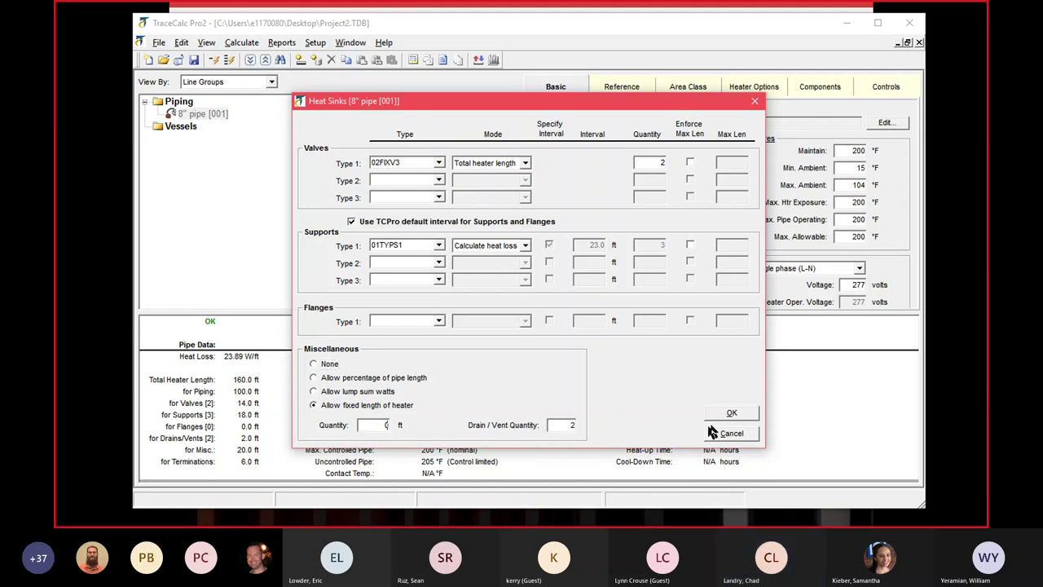
{"action": "left_click", "coordinate": [731, 413]}
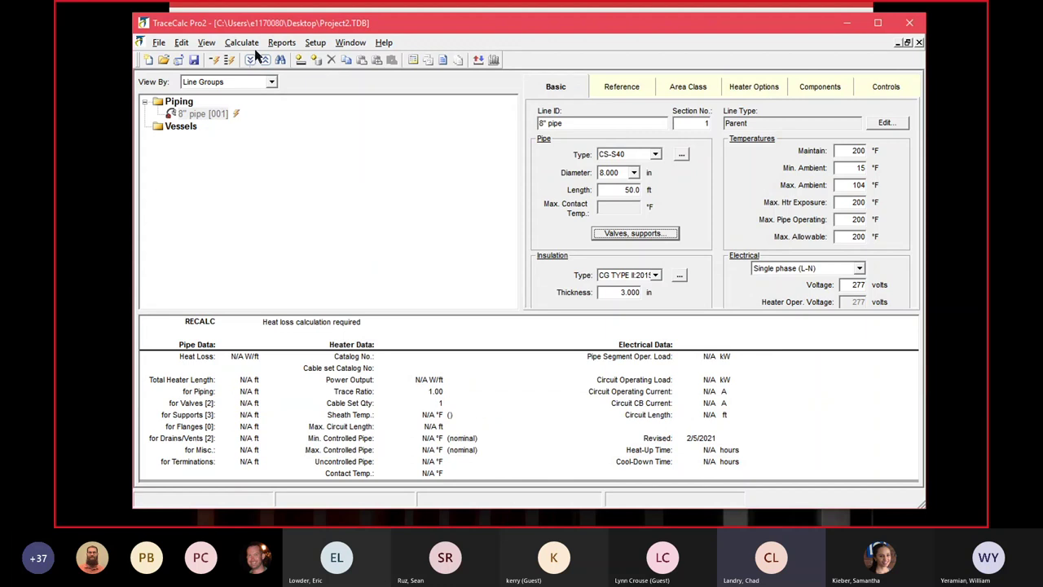
{"action": "left_click", "coordinate": [215, 60]}
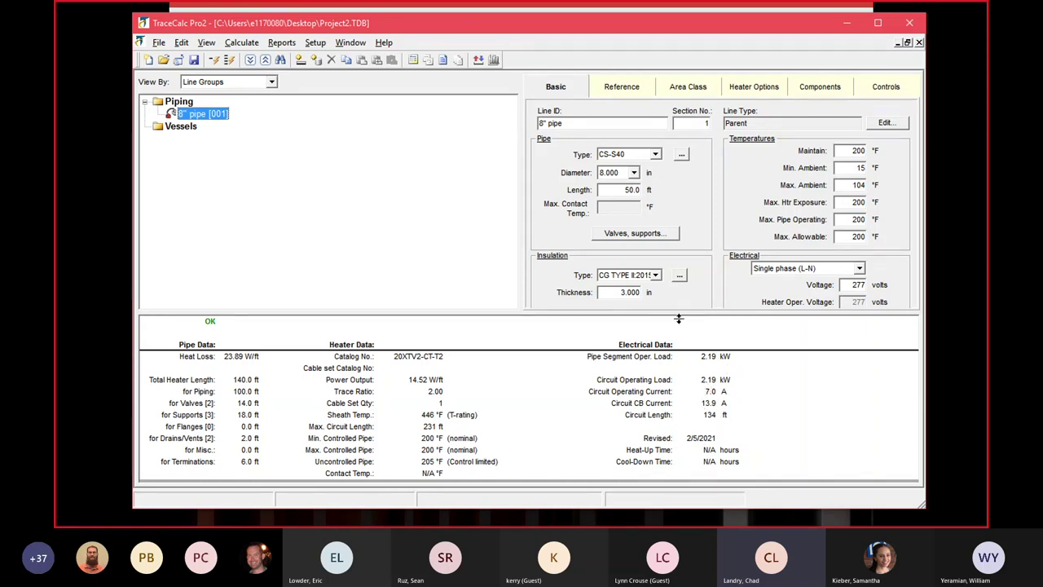
Step: Enlarge the line data area, set the pipe diameter to 4.000 in and recalculate the line
{"action": "left_click_drag", "start_coordinate": [664, 312], "coordinate": [665, 346]}
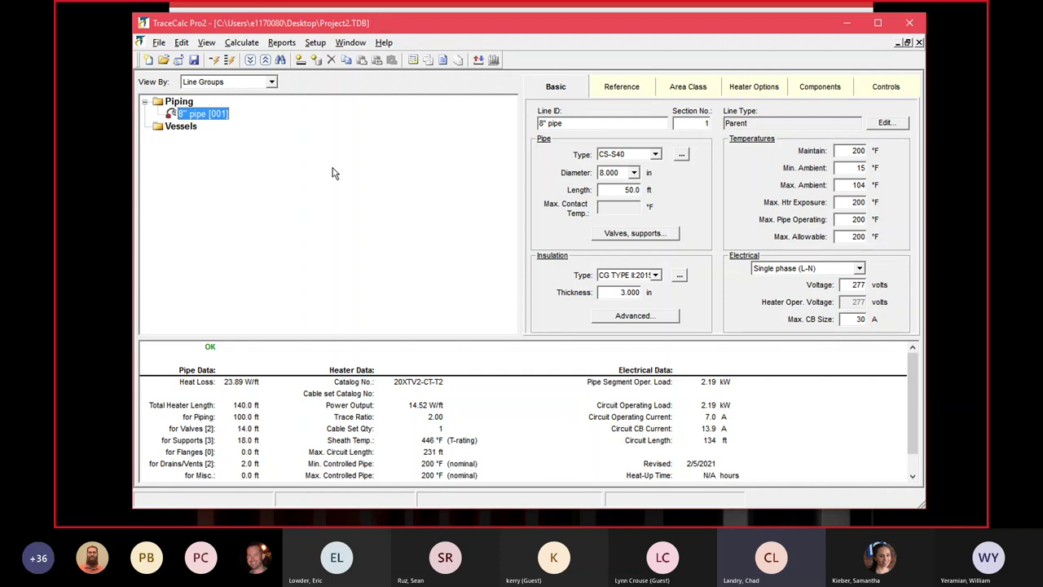
{"action": "left_click", "coordinate": [634, 173]}
{"action": "left_click", "coordinate": [640, 189]}
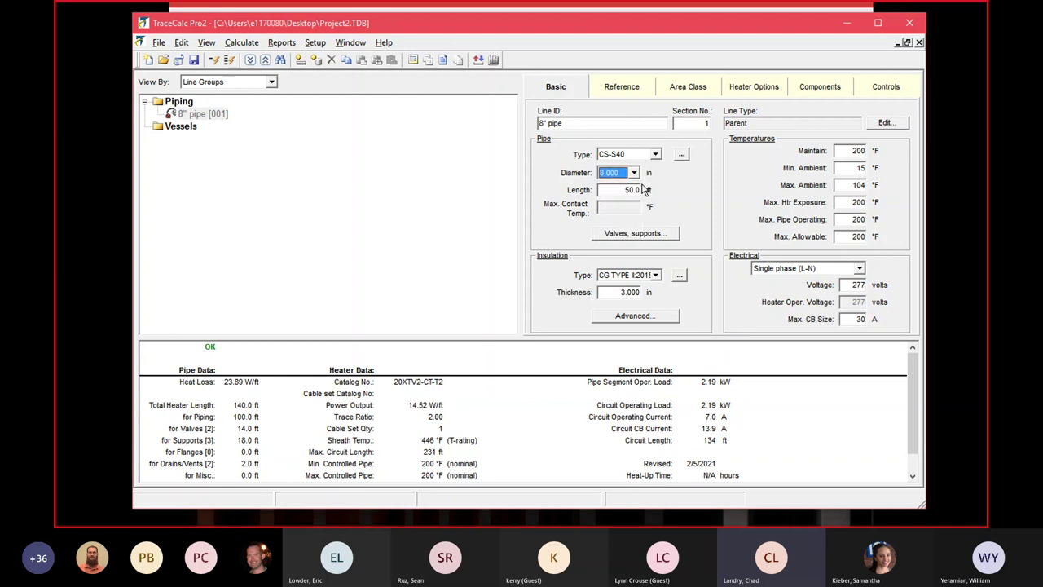
{"action": "left_click", "coordinate": [633, 173]}
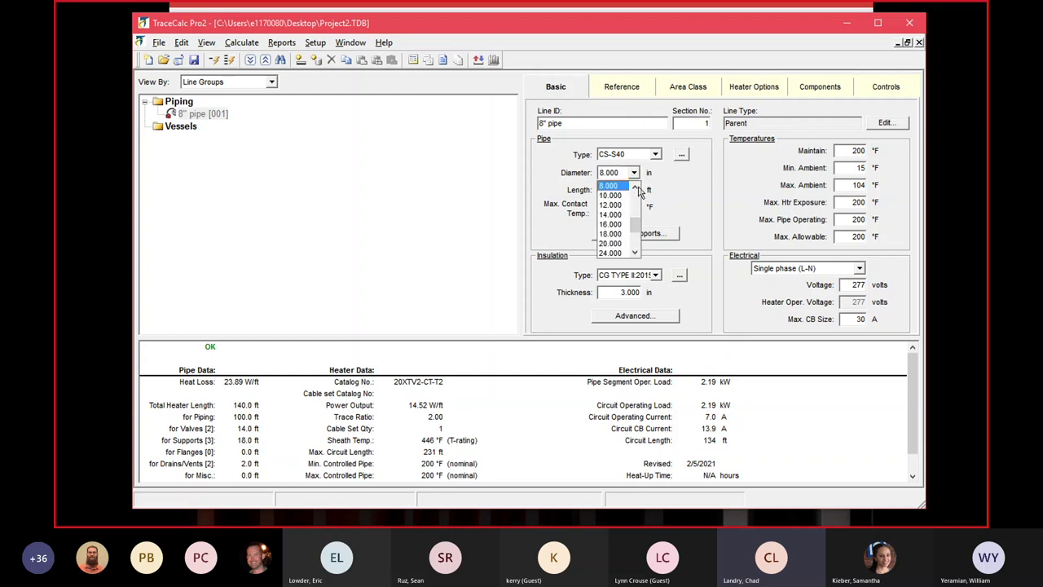
{"action": "left_click", "coordinate": [637, 188]}
{"action": "left_click", "coordinate": [635, 188]}
{"action": "left_click", "coordinate": [634, 189]}
{"action": "left_click", "coordinate": [611, 210]}
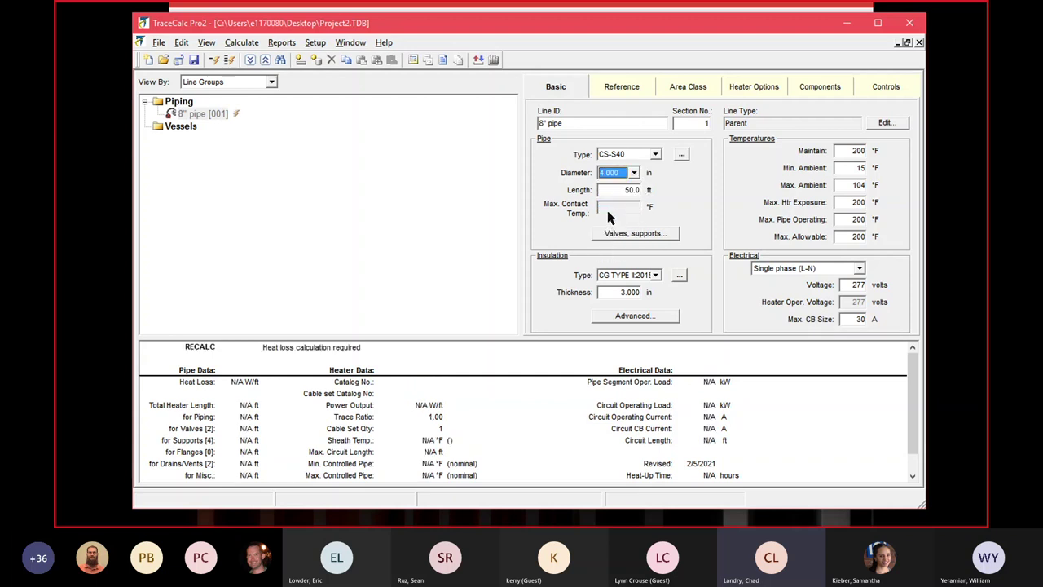
{"action": "left_click", "coordinate": [215, 60]}
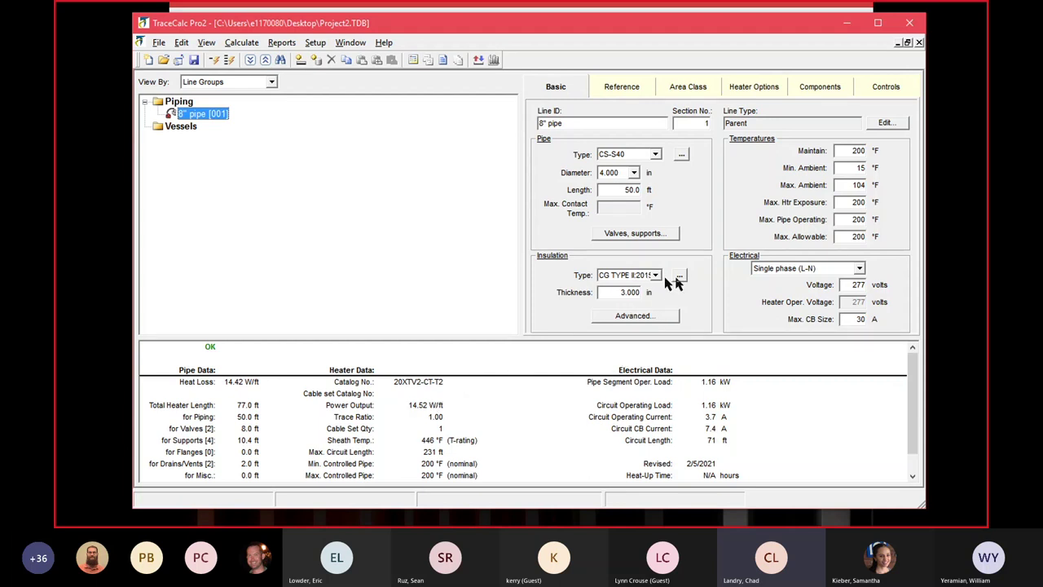
Step: Set the line's voltage to 480 volts and its maximum circuit breaker size to 20 A, and recalculate the line
{"action": "left_click", "coordinate": [855, 285]}
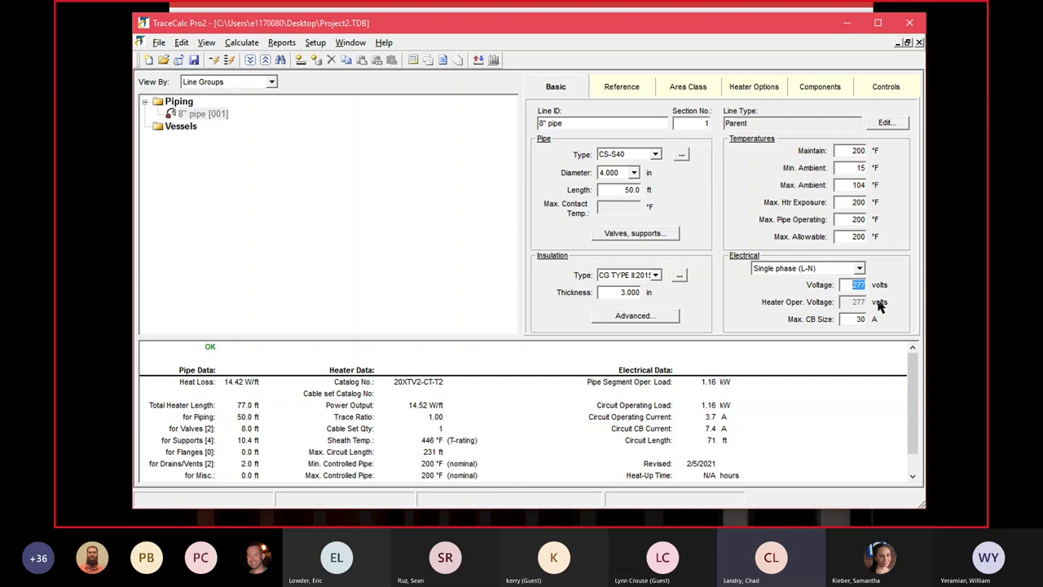
{"action": "type", "text": "480"}
{"action": "double_click", "coordinate": [849, 318]}
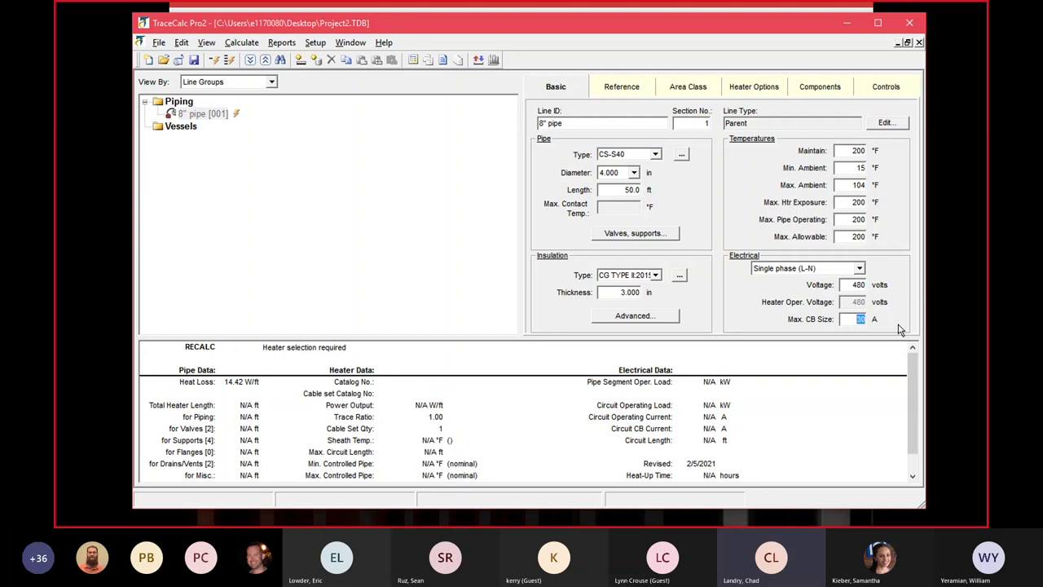
{"action": "type", "text": "60"}
{"action": "left_click_drag", "start_coordinate": [845, 319], "coordinate": [870, 319]}
{"action": "type", "text": "0"}
{"action": "left_click", "coordinate": [358, 251]}
{"action": "left_click", "coordinate": [214, 59]}
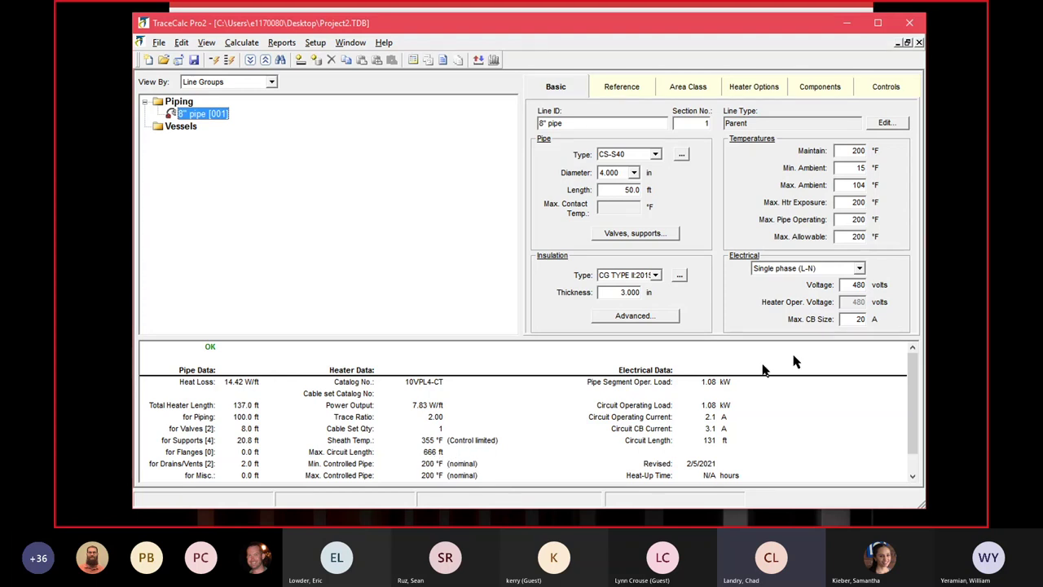
Step: Set the maximum circuit breaker size to 30 A and recalculate the line
{"action": "left_click", "coordinate": [845, 320]}
{"action": "left_click_drag", "start_coordinate": [845, 321], "coordinate": [882, 321]}
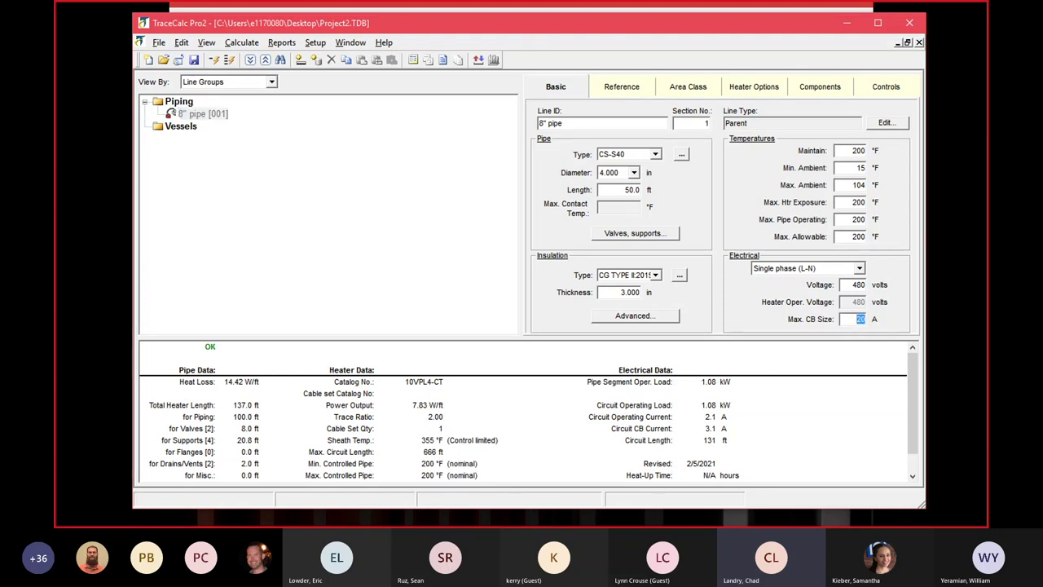
{"action": "type", "text": "30"}
{"action": "key", "text": "Return"}
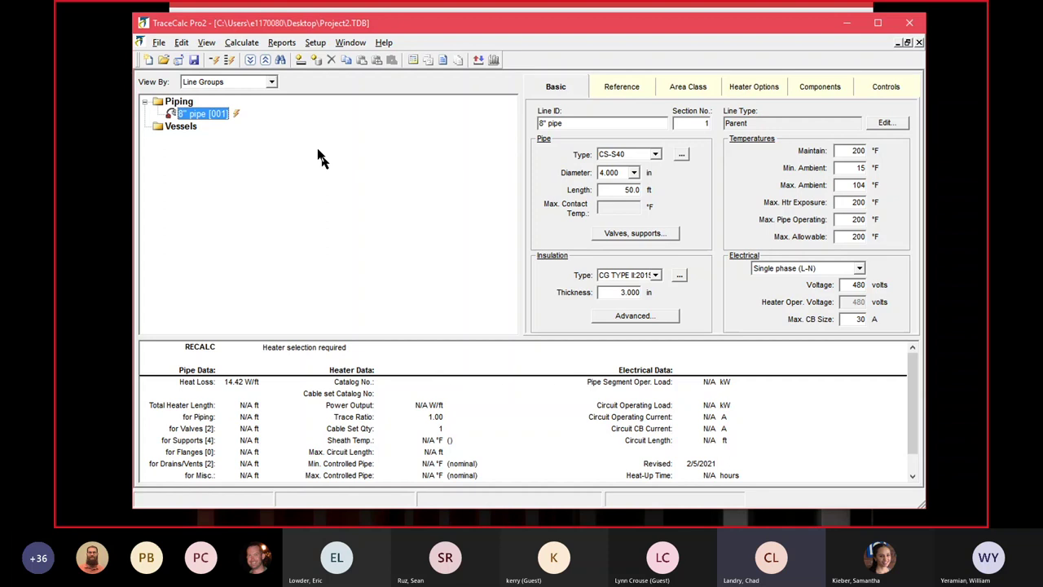
{"action": "left_click", "coordinate": [214, 60]}
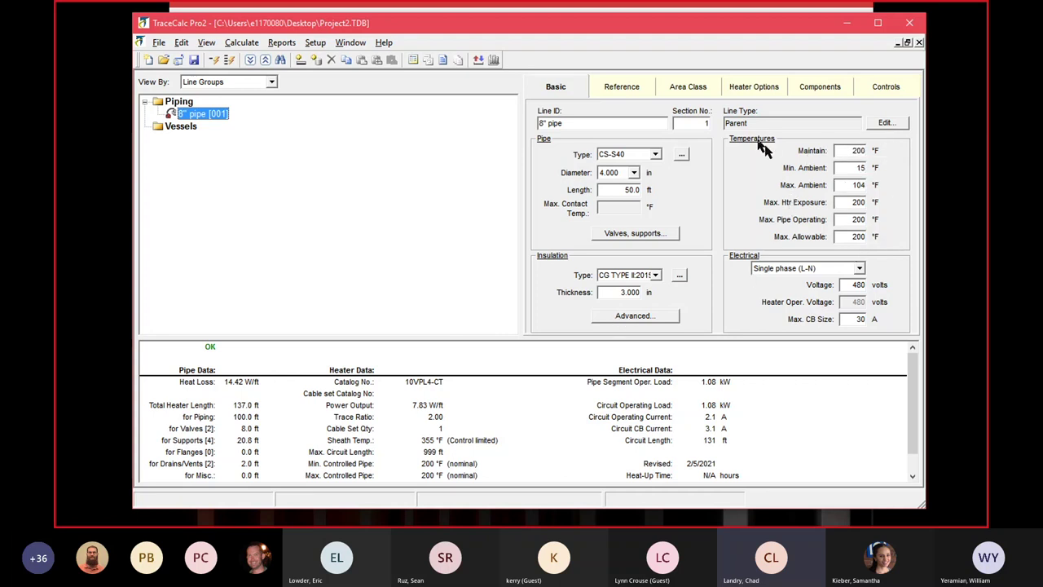
Step: Review the line's reference, area class, heater option, component and control data, ending on its basic data
{"action": "left_click", "coordinate": [619, 89]}
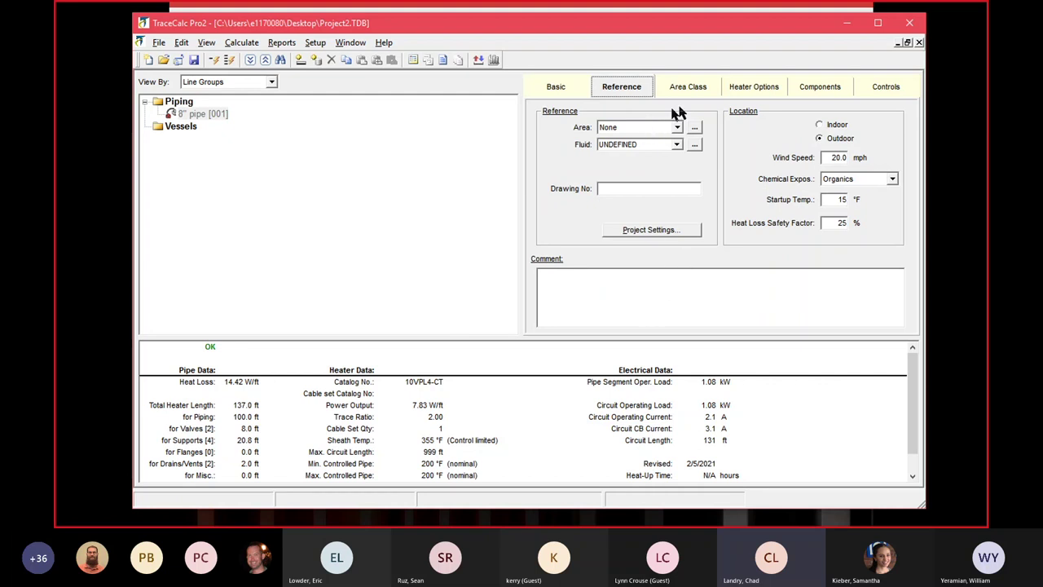
{"action": "left_click", "coordinate": [697, 89]}
{"action": "left_click", "coordinate": [765, 91]}
{"action": "left_click", "coordinate": [815, 92]}
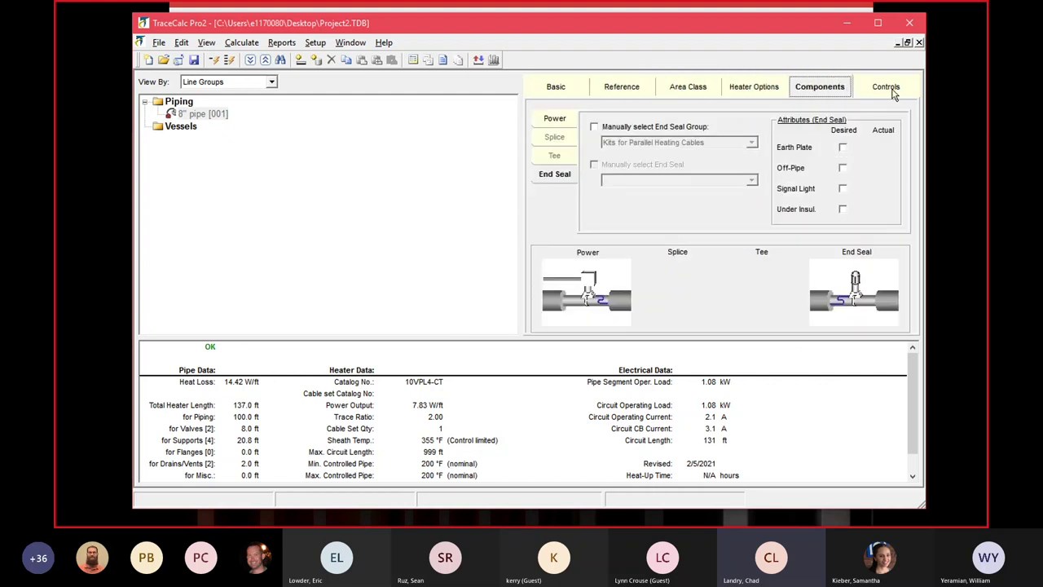
{"action": "left_click", "coordinate": [893, 91]}
{"action": "left_click", "coordinate": [573, 95]}
{"action": "left_click", "coordinate": [304, 185]}
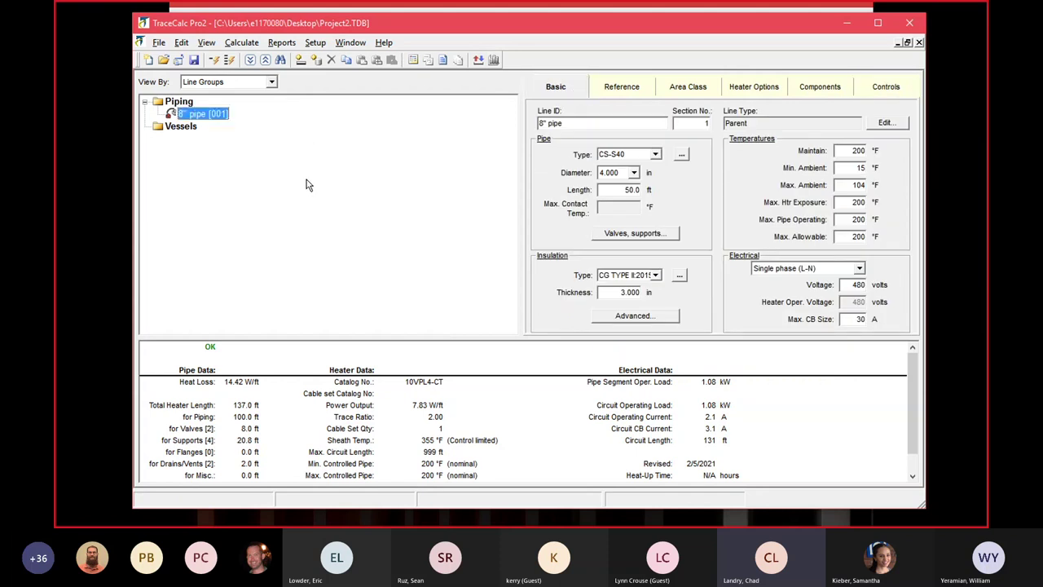
Step: Preview the Electrical Linelist piping report for the project and close it
{"action": "left_click", "coordinate": [279, 44]}
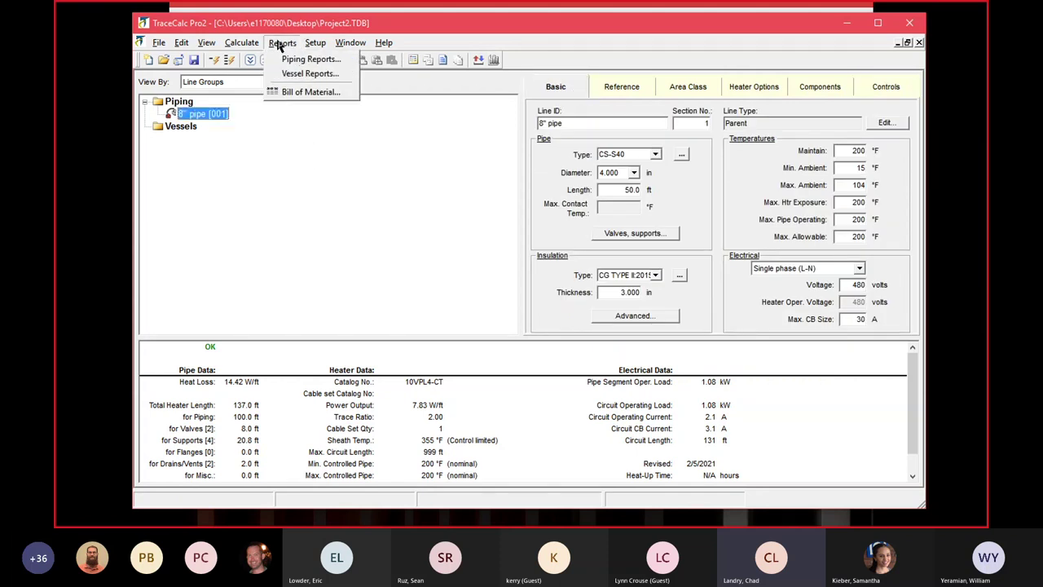
{"action": "left_click", "coordinate": [290, 60]}
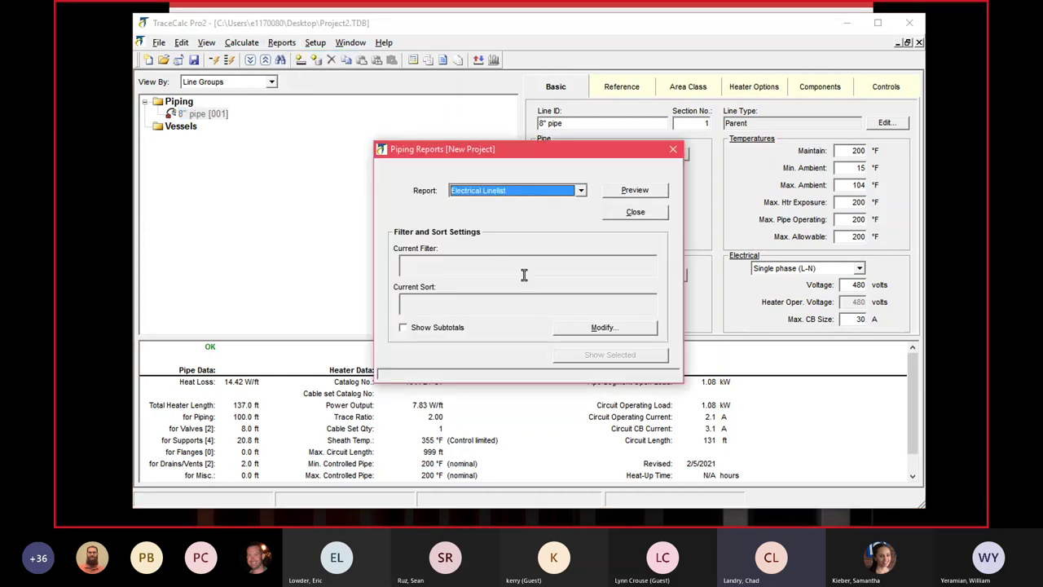
{"action": "left_click", "coordinate": [619, 193]}
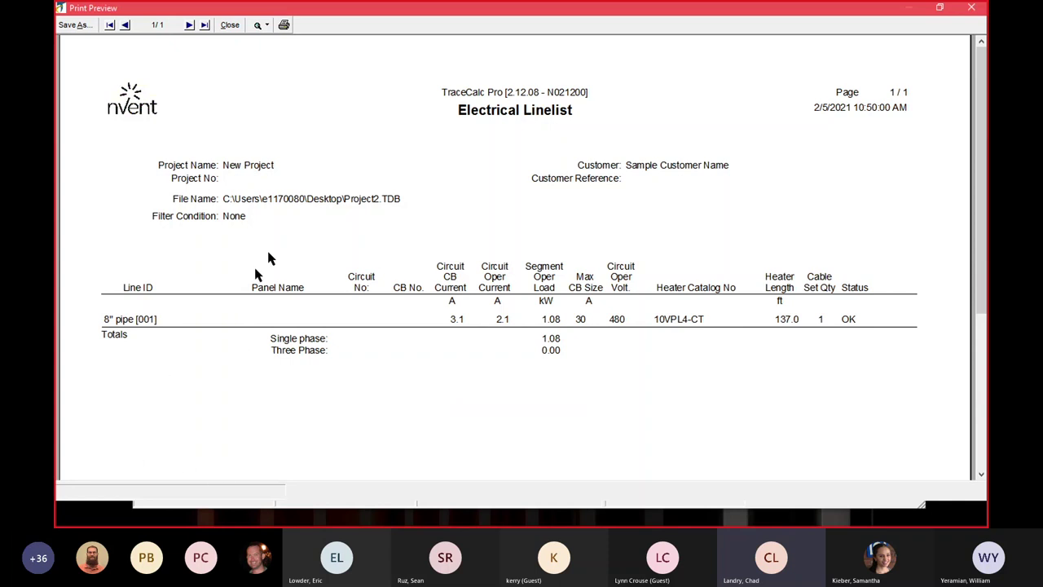
{"action": "left_click", "coordinate": [229, 26]}
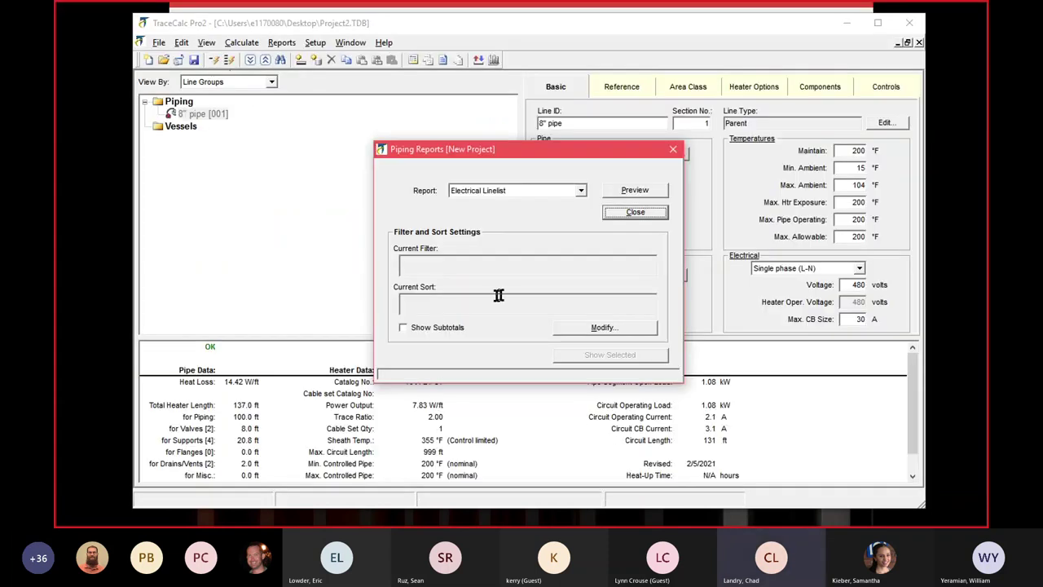
{"action": "left_click", "coordinate": [635, 212]}
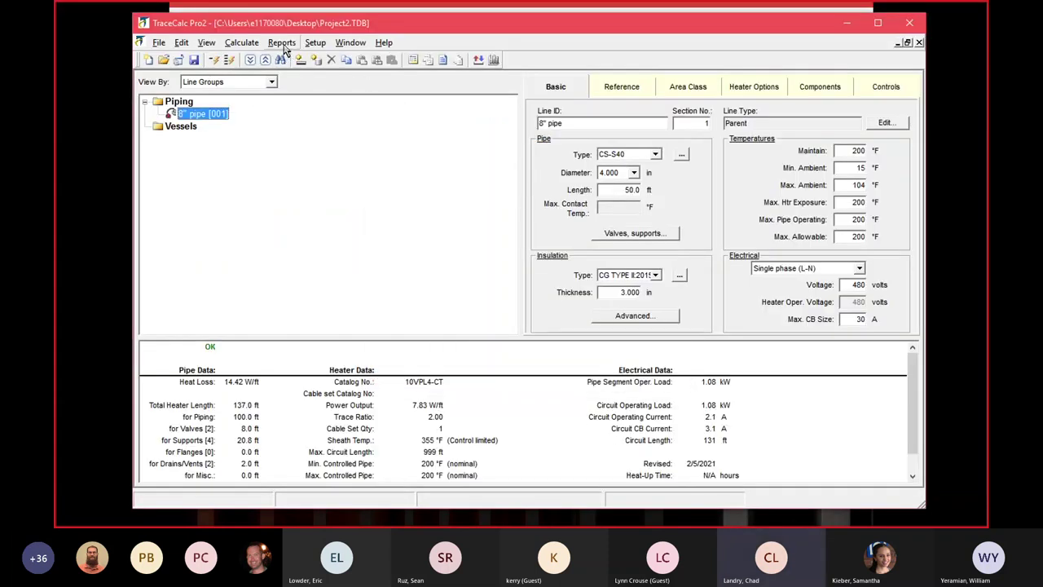
Step: View the project's bill of material for all areas and close it
{"action": "left_click", "coordinate": [283, 47]}
{"action": "left_click", "coordinate": [305, 90]}
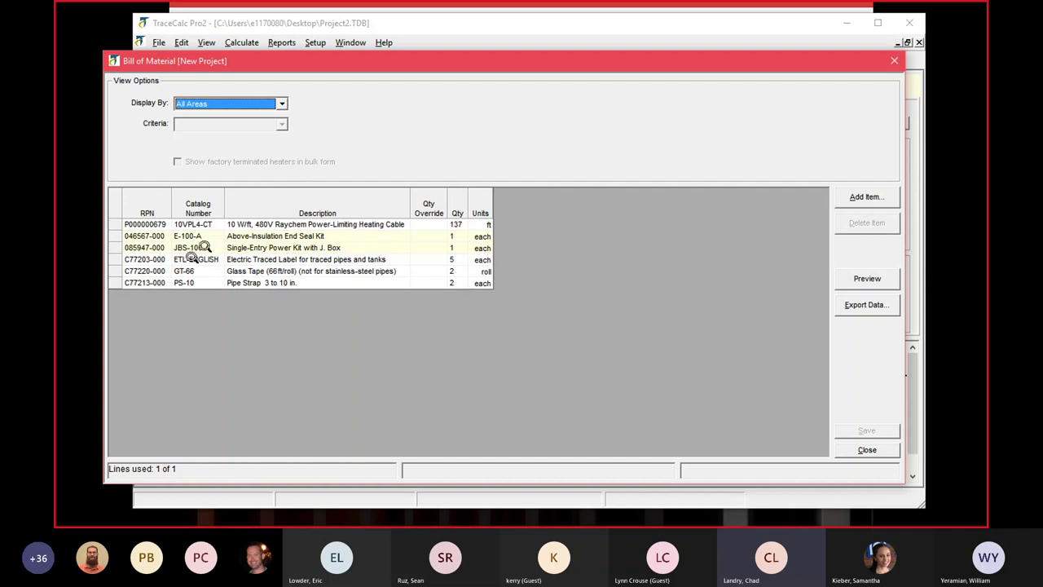
{"action": "left_click_drag", "start_coordinate": [332, 62], "coordinate": [555, 12]}
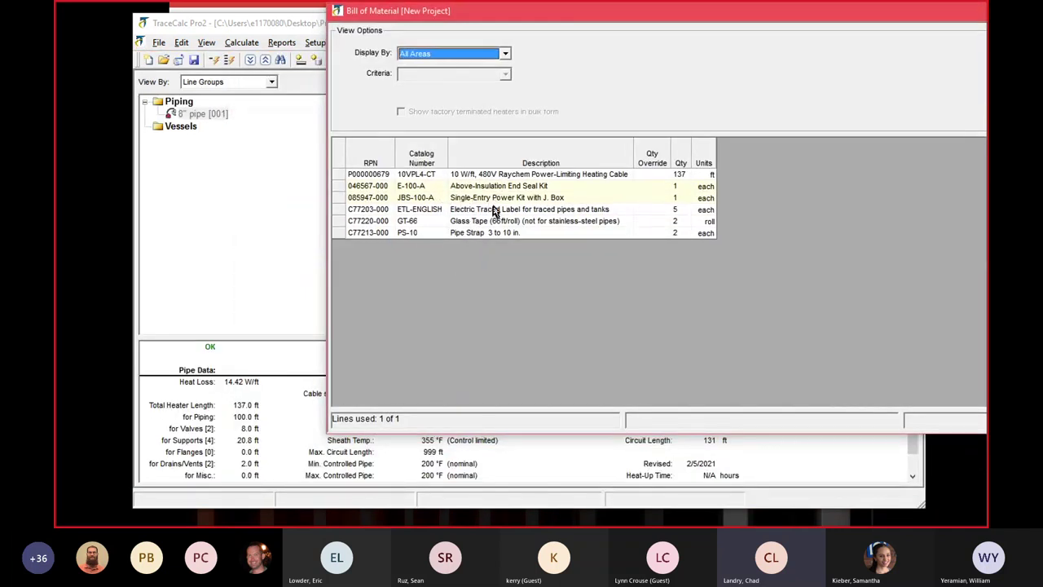
{"action": "double_click", "coordinate": [866, 12]}
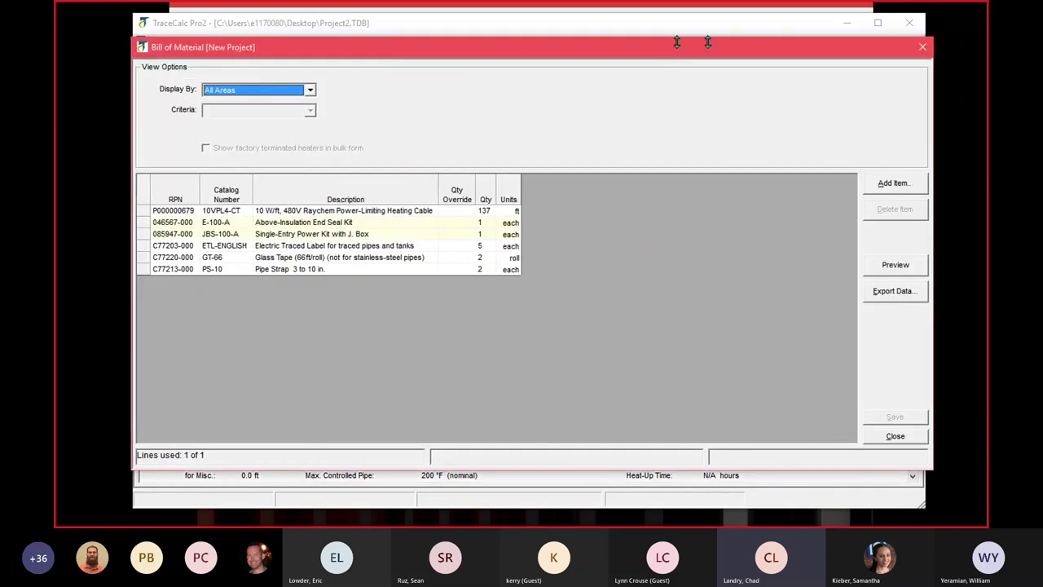
{"action": "left_click", "coordinate": [920, 42]}
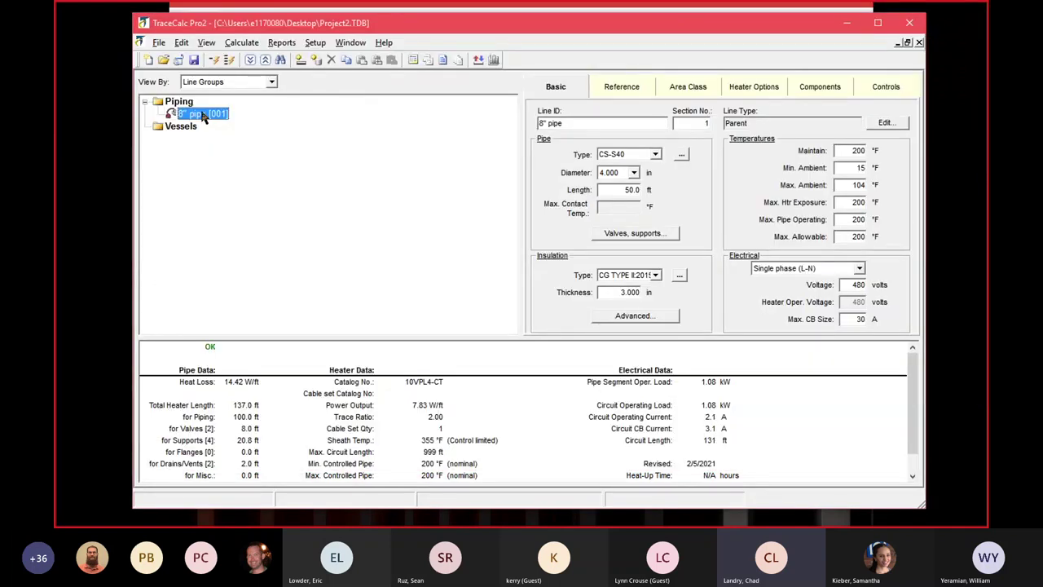
Step: View the bill of material for the current pipe only and close it
{"action": "right_click", "coordinate": [205, 118]}
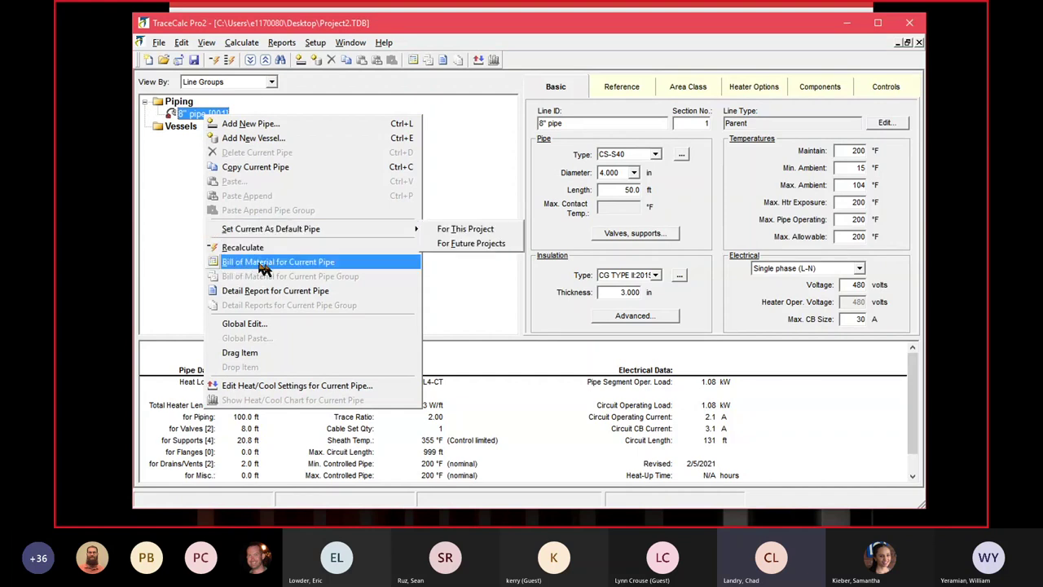
{"action": "left_click", "coordinate": [289, 267]}
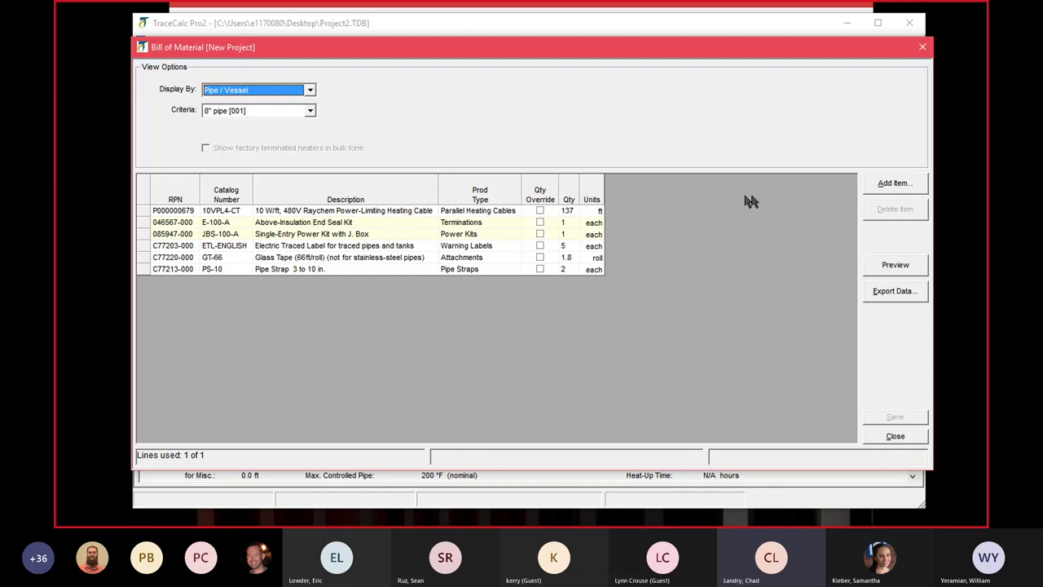
{"action": "left_click", "coordinate": [922, 47]}
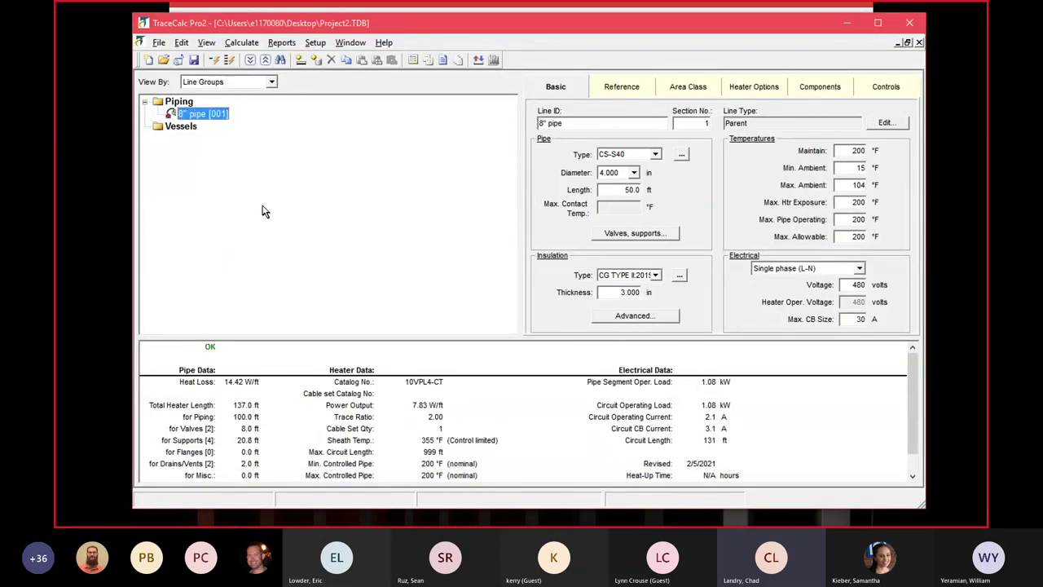
Step: Preview the Single Line Details piping report for the project
{"action": "left_click", "coordinate": [284, 47]}
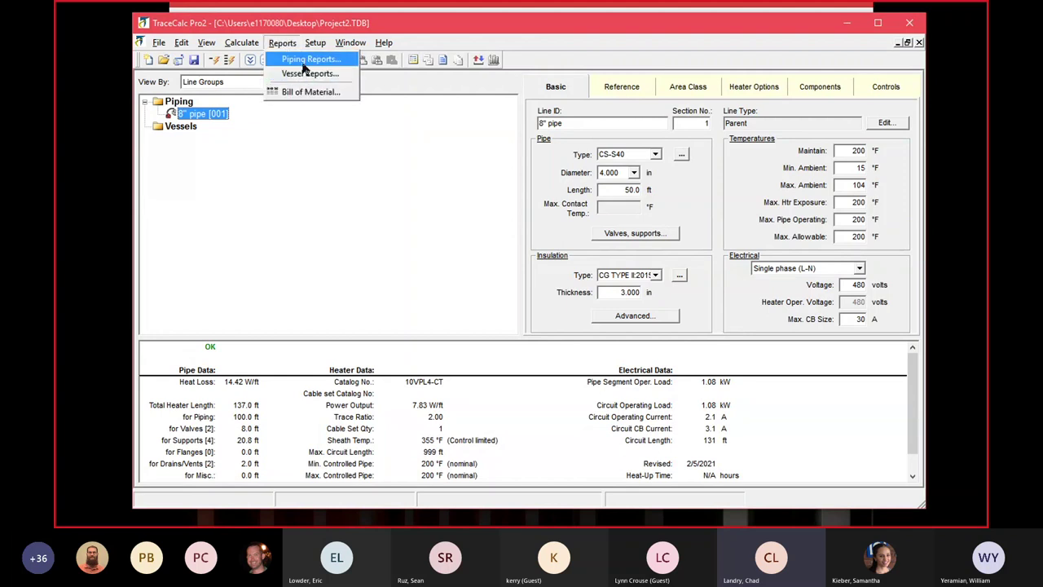
{"action": "left_click", "coordinate": [307, 60]}
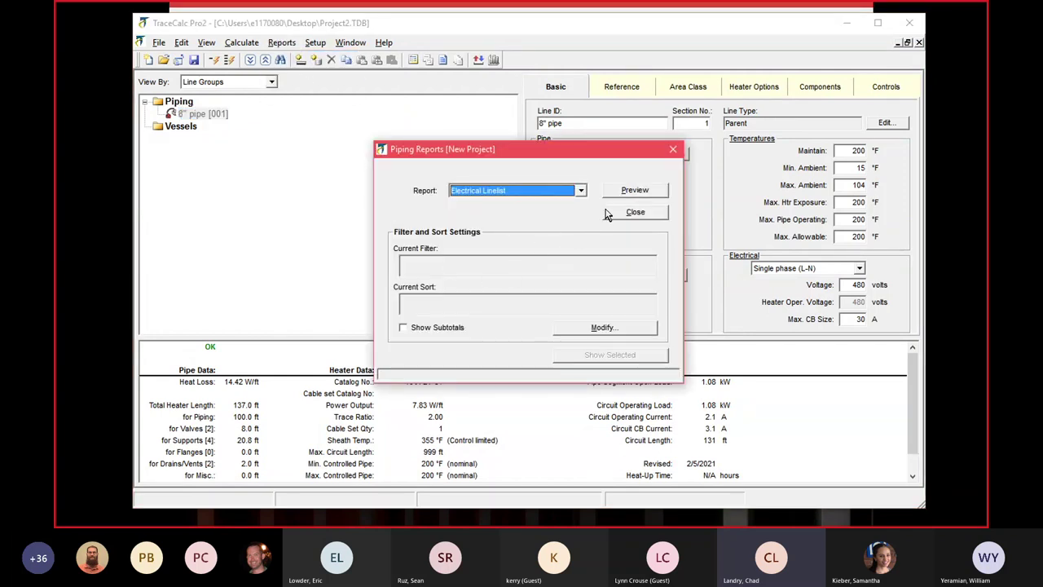
{"action": "left_click", "coordinate": [581, 192]}
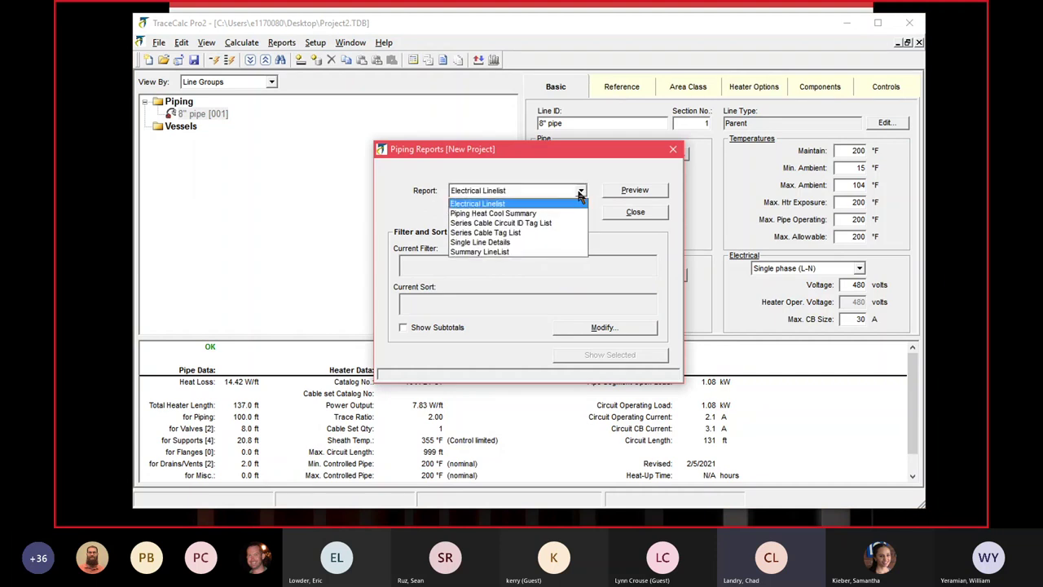
{"action": "left_click", "coordinate": [522, 242]}
{"action": "left_click", "coordinate": [640, 192]}
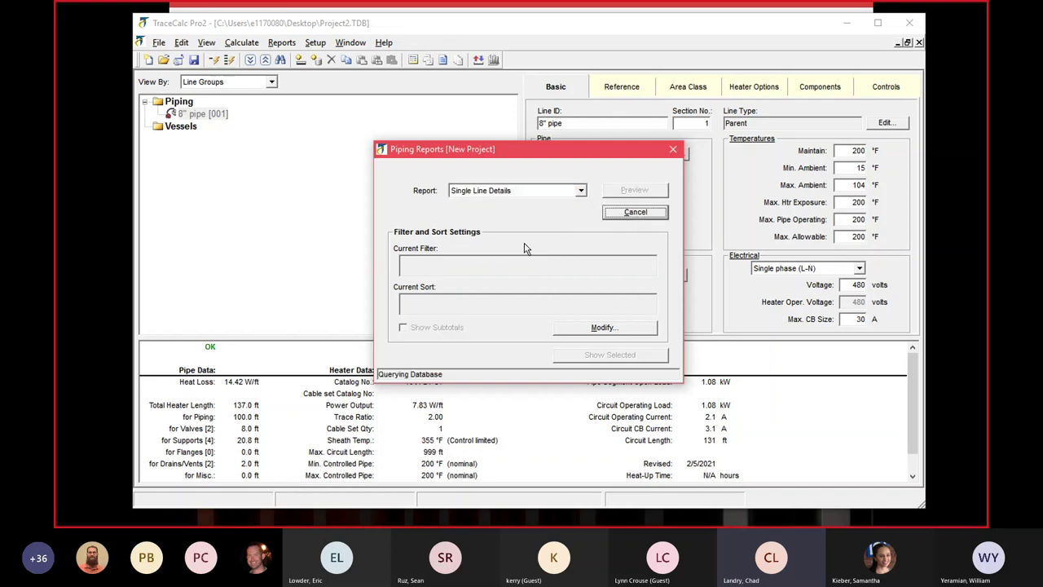
Step: Examine the report's input parameters, from reference, pipe, insulation and electrical data down to the heat sinks table
{"action": "scroll", "coordinate": [578, 283], "scroll_direction": "down", "scroll_amount": 1}
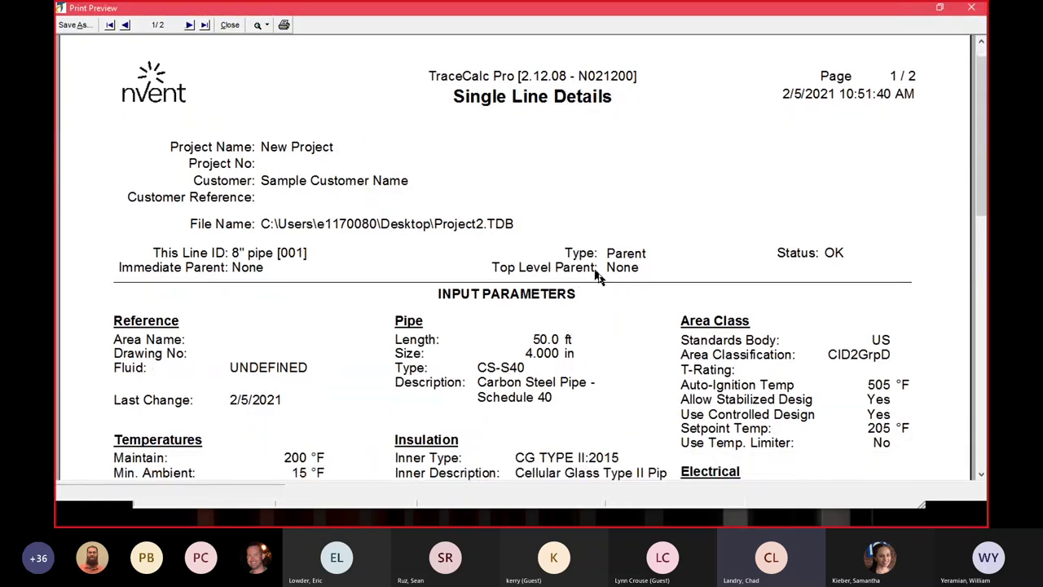
{"action": "scroll", "coordinate": [604, 283], "scroll_direction": "down", "scroll_amount": 3}
{"action": "scroll", "coordinate": [603, 284], "scroll_direction": "down", "scroll_amount": 5}
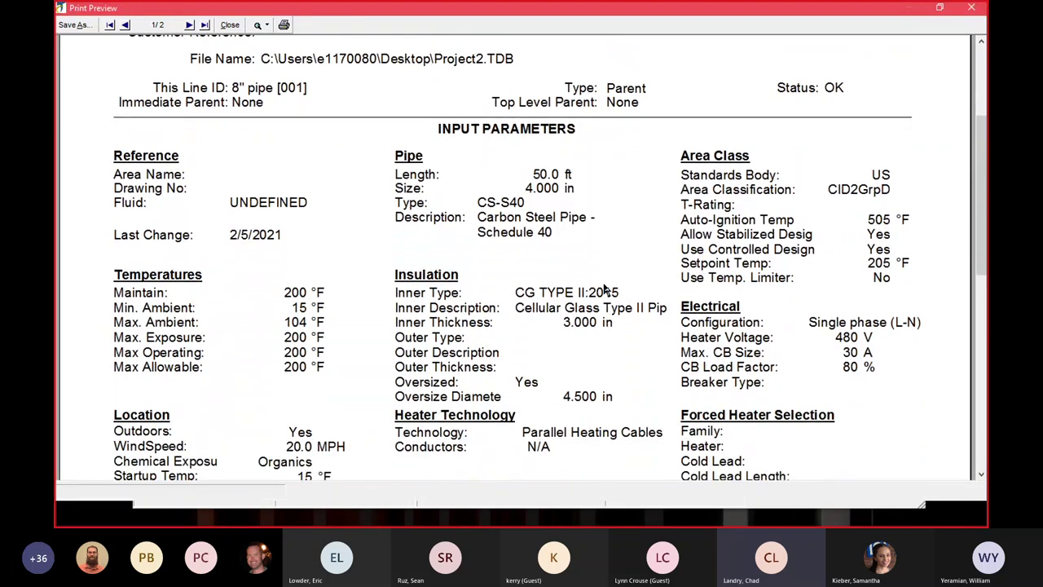
{"action": "scroll", "coordinate": [604, 290], "scroll_direction": "down", "scroll_amount": 3}
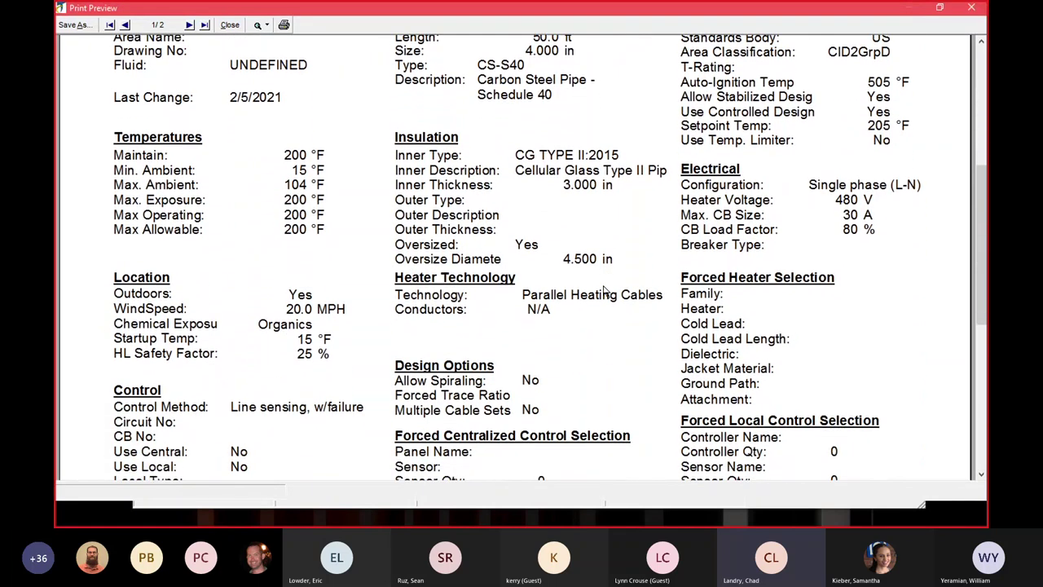
{"action": "scroll", "coordinate": [602, 291], "scroll_direction": "down", "scroll_amount": 1}
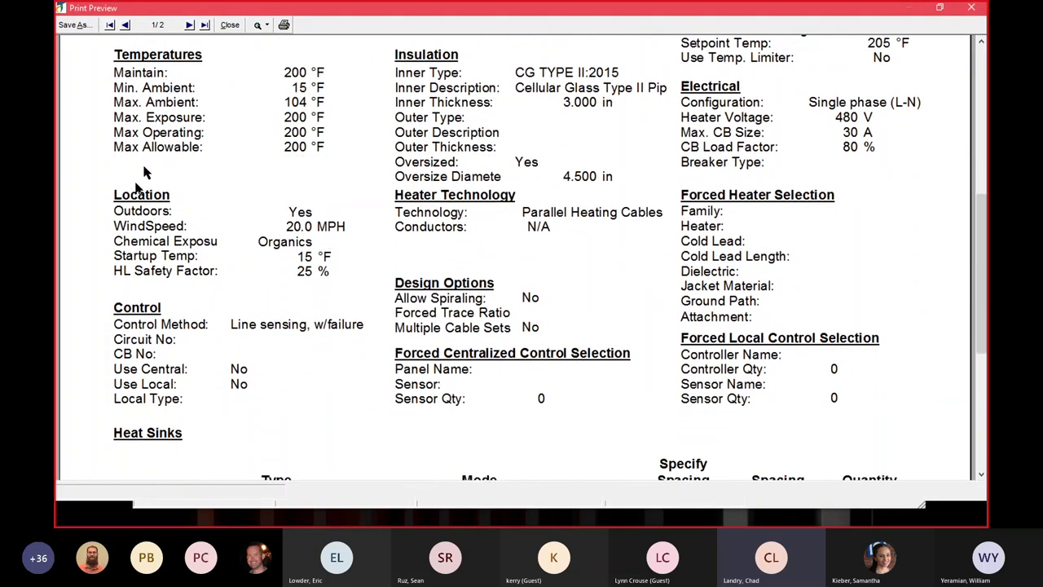
{"action": "scroll", "coordinate": [526, 268], "scroll_direction": "down", "scroll_amount": 4}
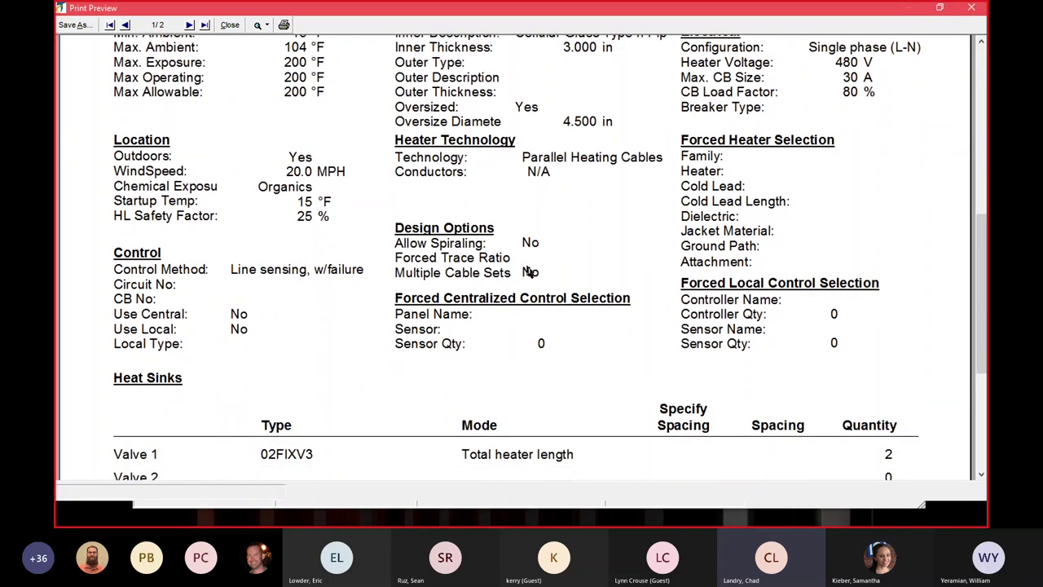
{"action": "scroll", "coordinate": [527, 278], "scroll_direction": "down", "scroll_amount": 3}
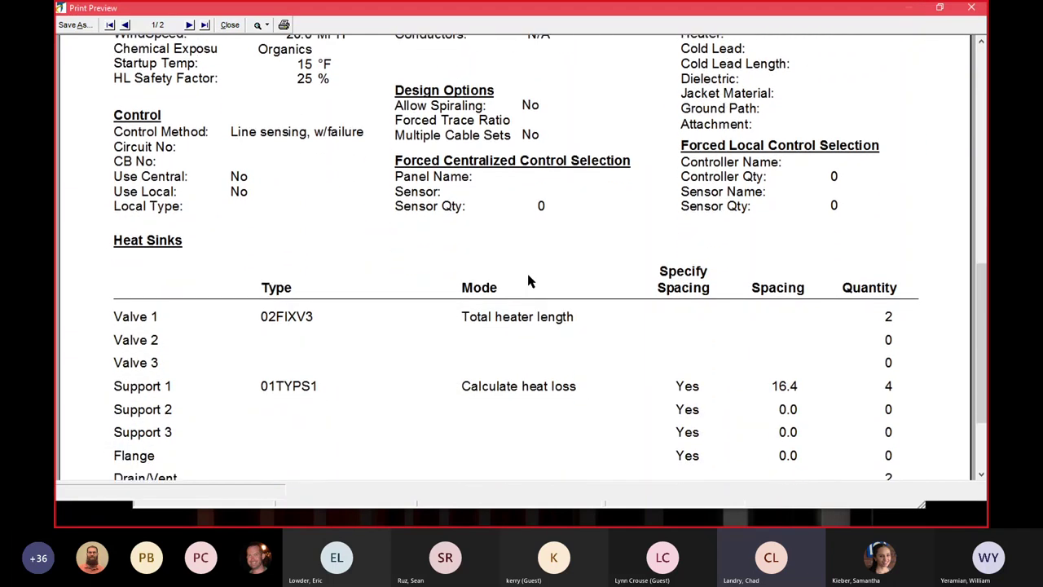
{"action": "scroll", "coordinate": [532, 277], "scroll_direction": "down", "scroll_amount": 8}
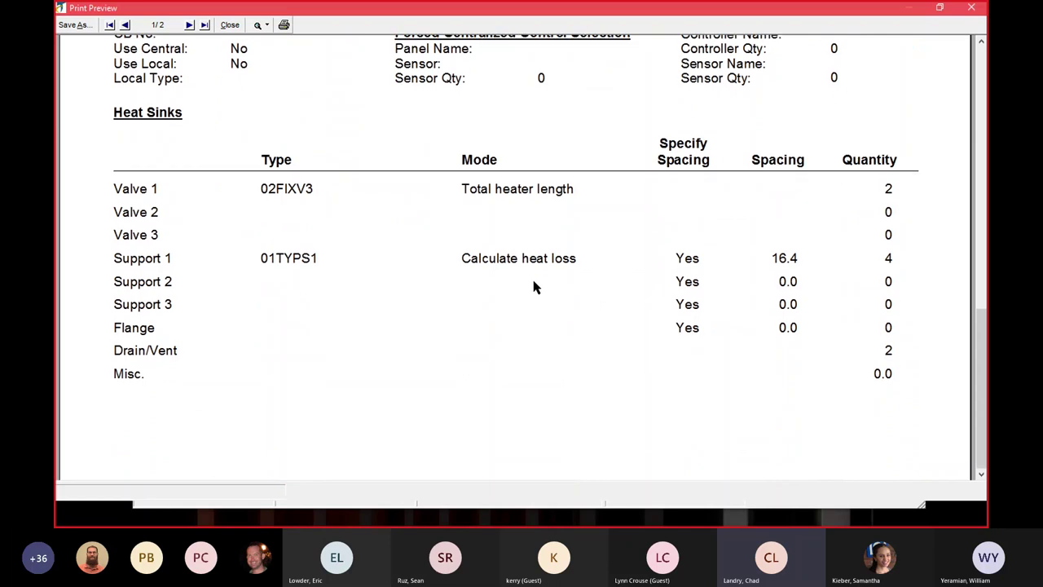
Step: Examine the report's heat losses, heater selection and electrical results on page 2, and close the preview and the report dialog
{"action": "scroll", "coordinate": [534, 286], "scroll_direction": "down", "scroll_amount": 4}
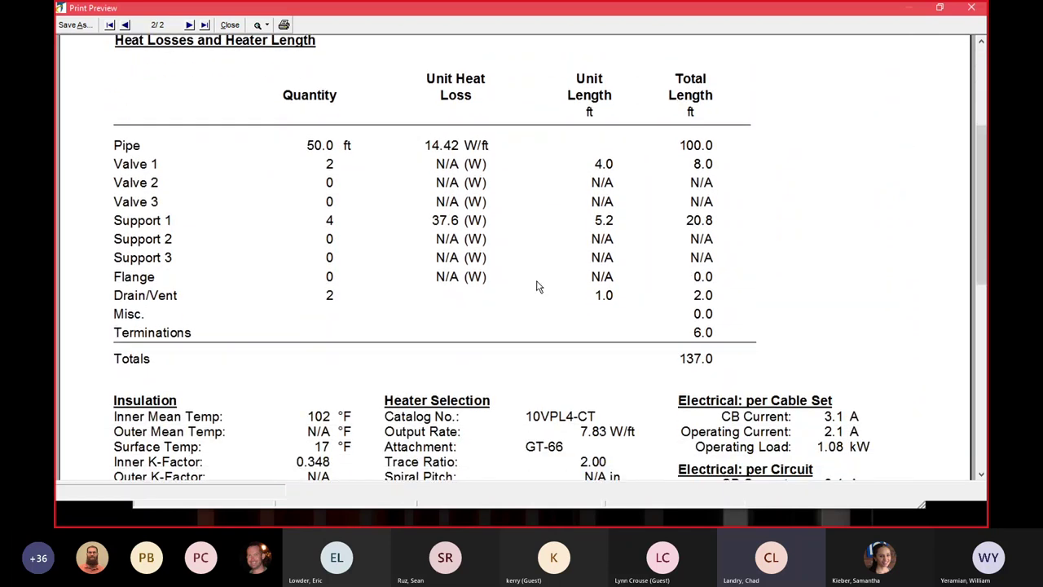
{"action": "scroll", "coordinate": [538, 285], "scroll_direction": "down", "scroll_amount": 3}
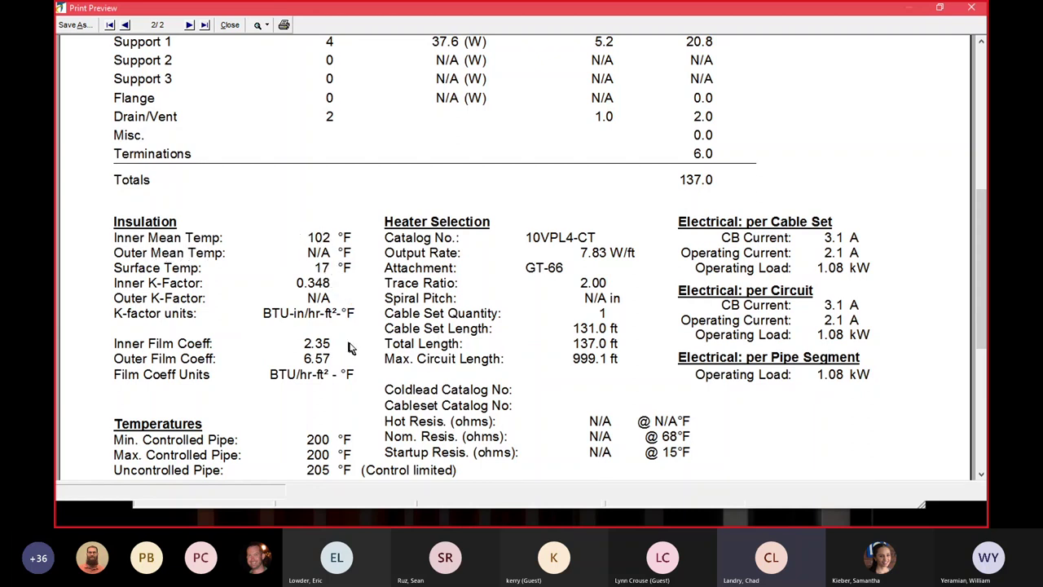
{"action": "scroll", "coordinate": [363, 369], "scroll_direction": "down", "scroll_amount": 1}
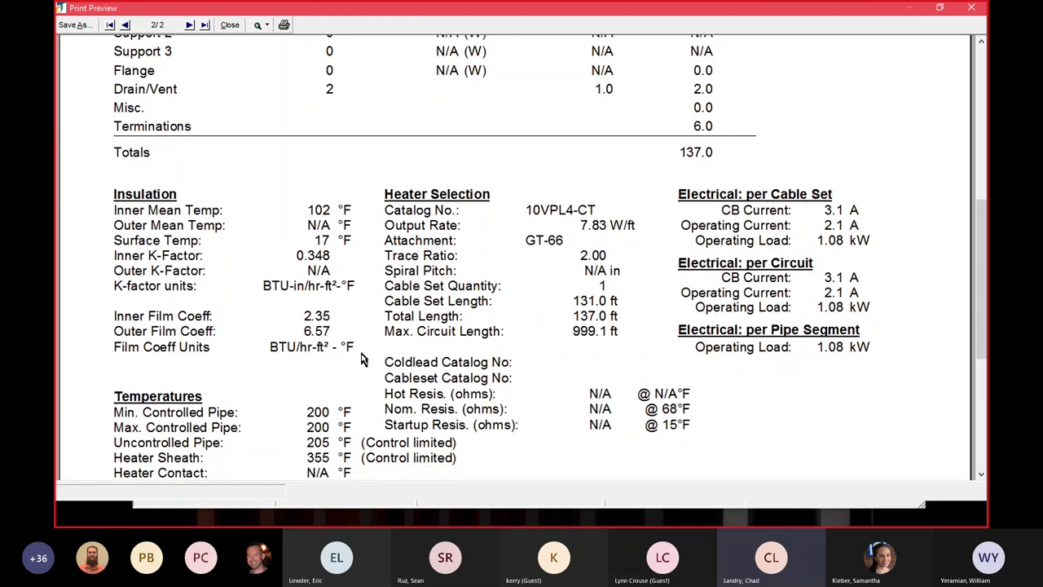
{"action": "scroll", "coordinate": [363, 359], "scroll_direction": "up", "scroll_amount": 6}
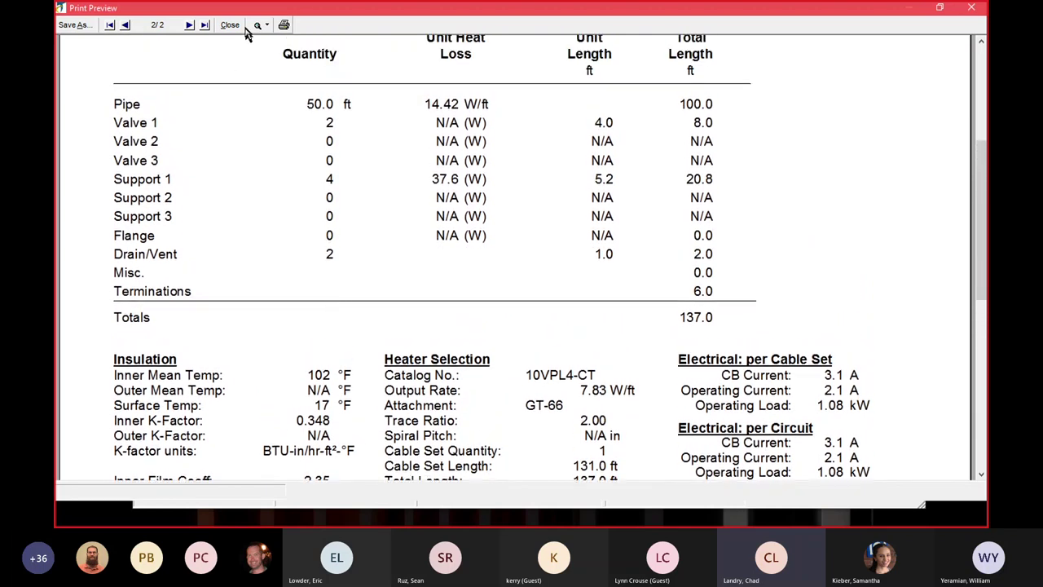
{"action": "left_click", "coordinate": [230, 25]}
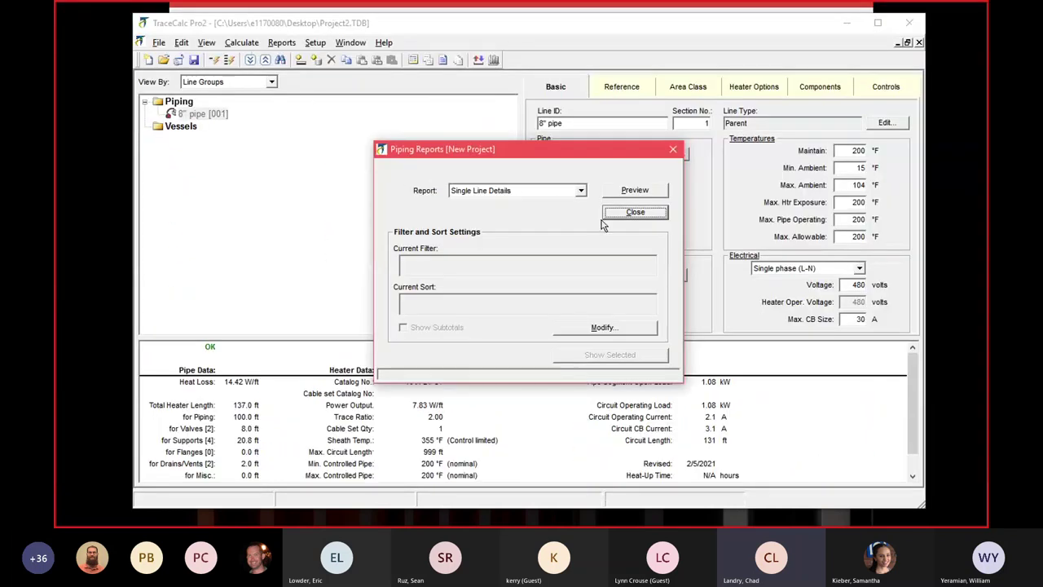
{"action": "left_click", "coordinate": [673, 149]}
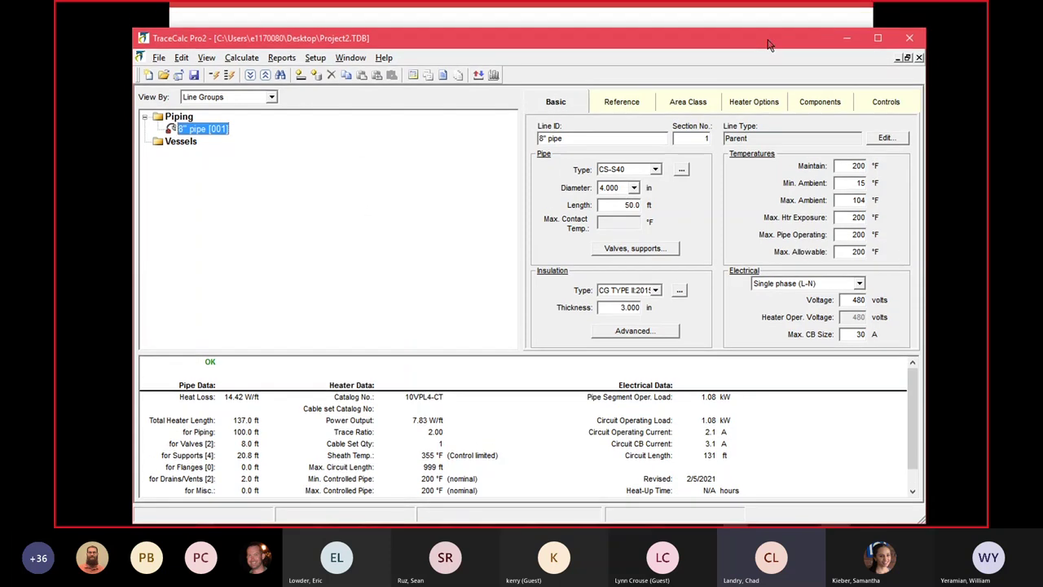
Step: Exit the heat-tracing design program and confirm the exit
{"action": "left_click", "coordinate": [909, 38]}
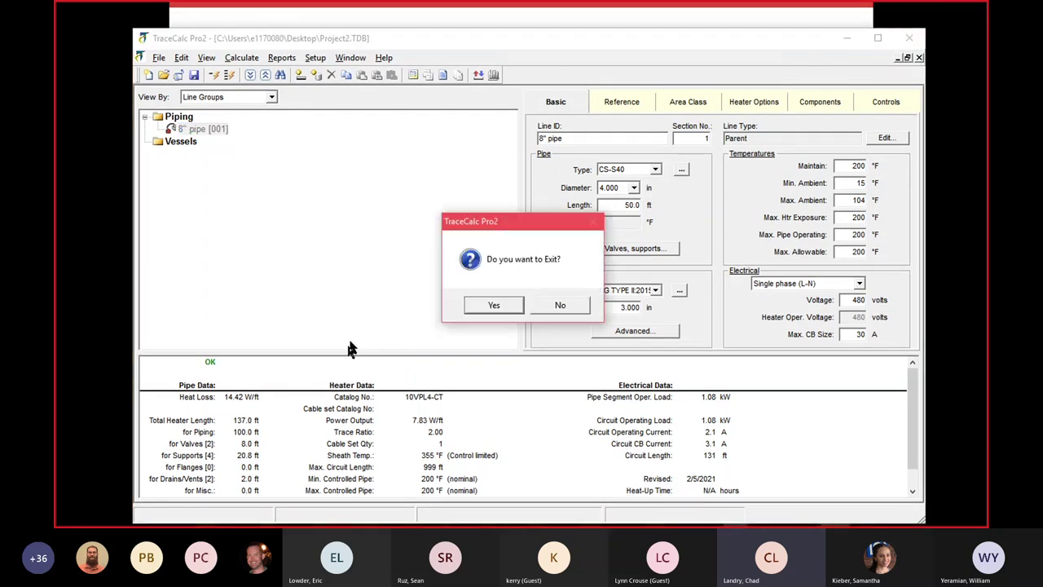
{"action": "left_click", "coordinate": [484, 308]}
{"action": "left_click", "coordinate": [532, 306]}
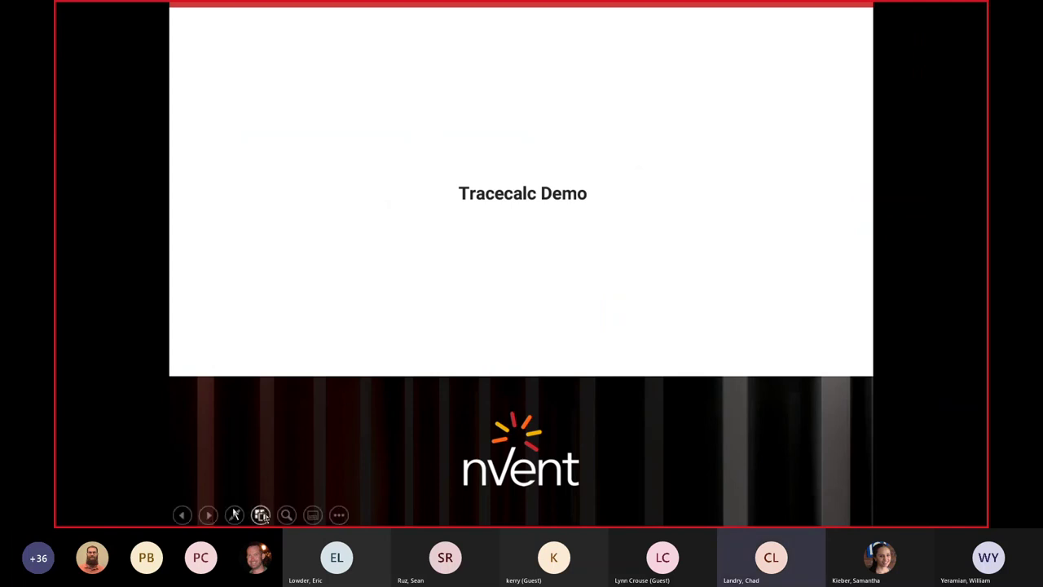
{"action": "left_click", "coordinate": [207, 515]}
{"action": "left_click", "coordinate": [207, 515]}
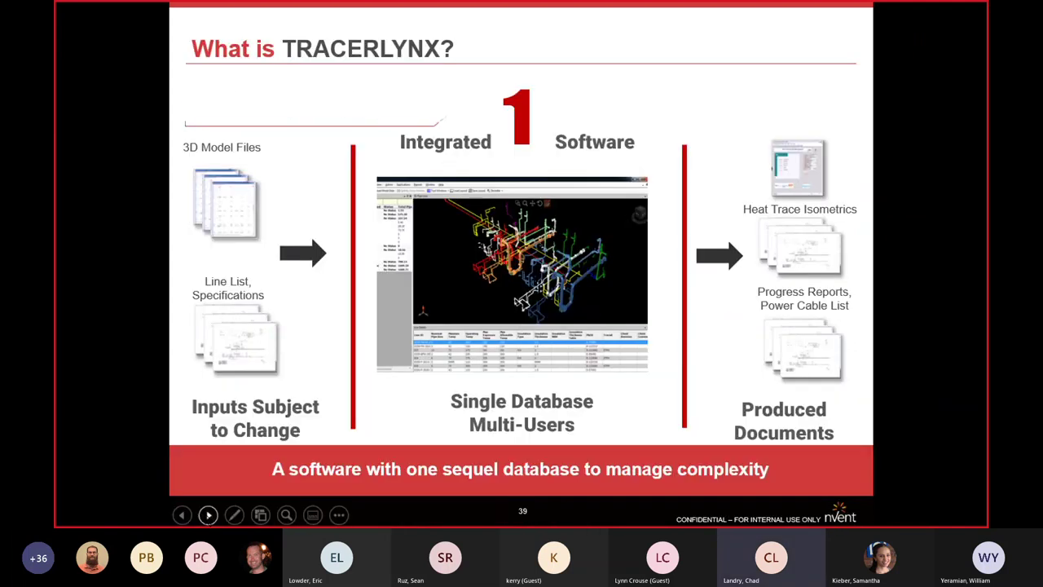